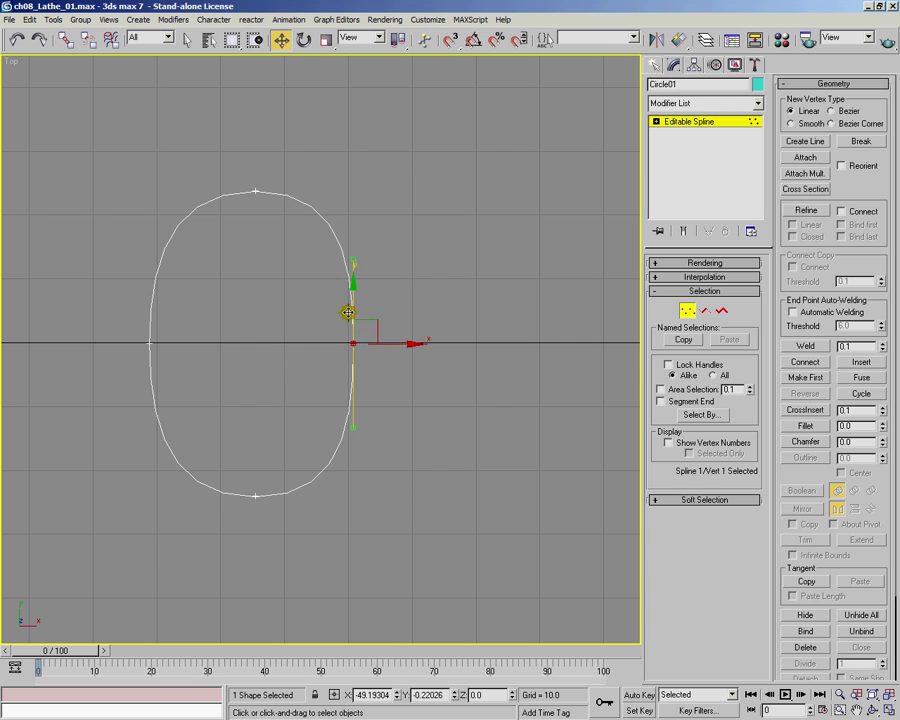
- Move the profile's inner vertex along X to about -53.2 to flatten that side, and leave vertex editing
{"action": "left_click_drag", "start_coordinate": [398, 344], "coordinate": [365, 343]}
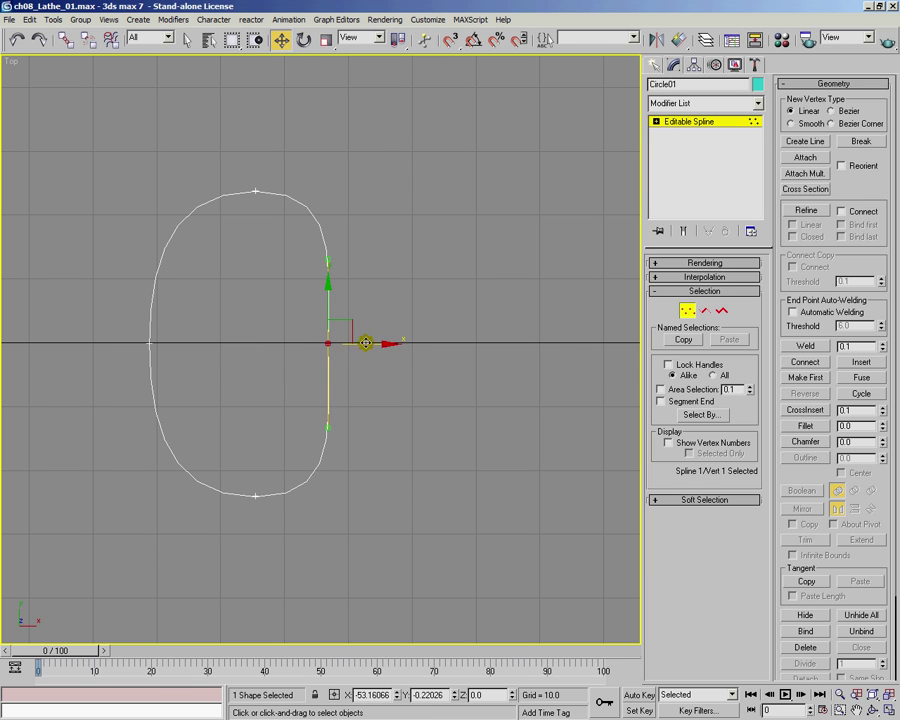
{"action": "left_click", "coordinate": [690, 314]}
{"action": "scroll", "coordinate": [412, 386], "scroll_direction": "down", "scroll_amount": 4}
{"action": "scroll", "coordinate": [302, 420], "scroll_direction": "up", "scroll_amount": 2}
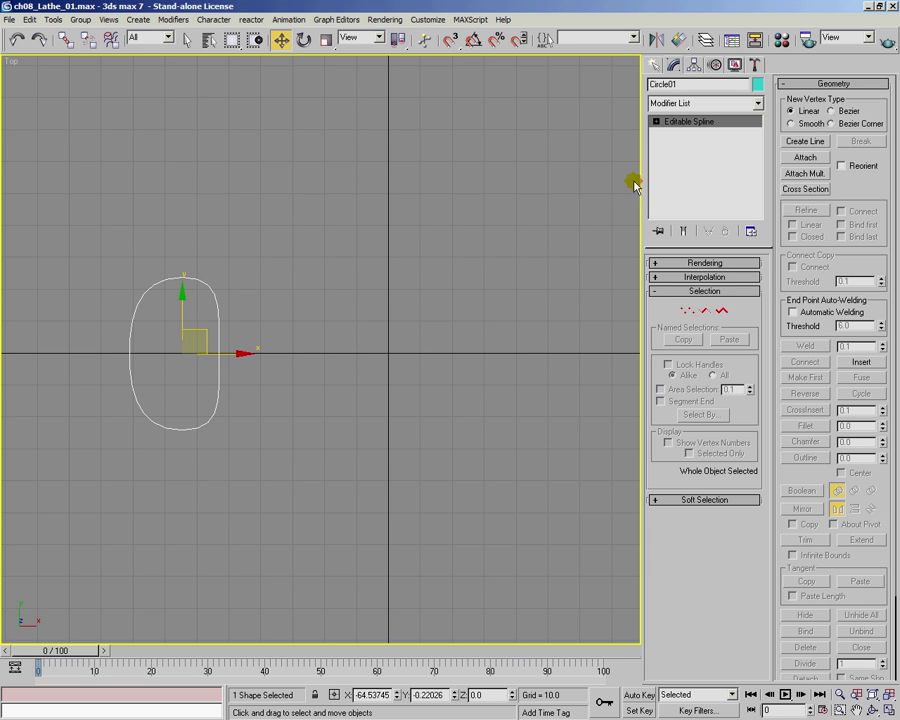
- Move only the profile's pivot along X to about the world origin
{"action": "left_click", "coordinate": [694, 64]}
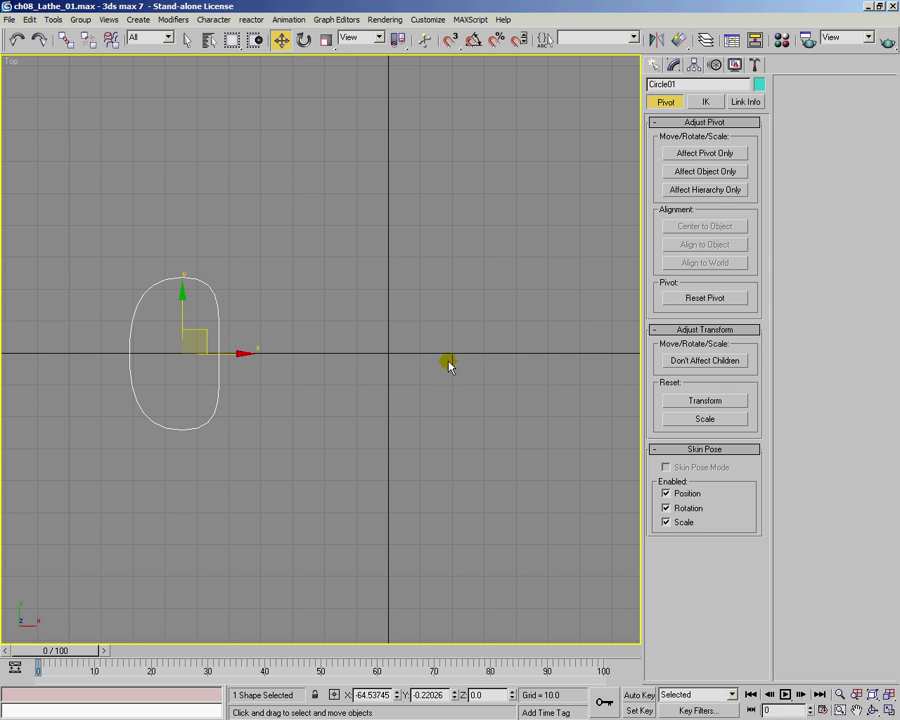
{"action": "left_click", "coordinate": [705, 153]}
{"action": "left_click_drag", "start_coordinate": [237, 352], "coordinate": [436, 365]}
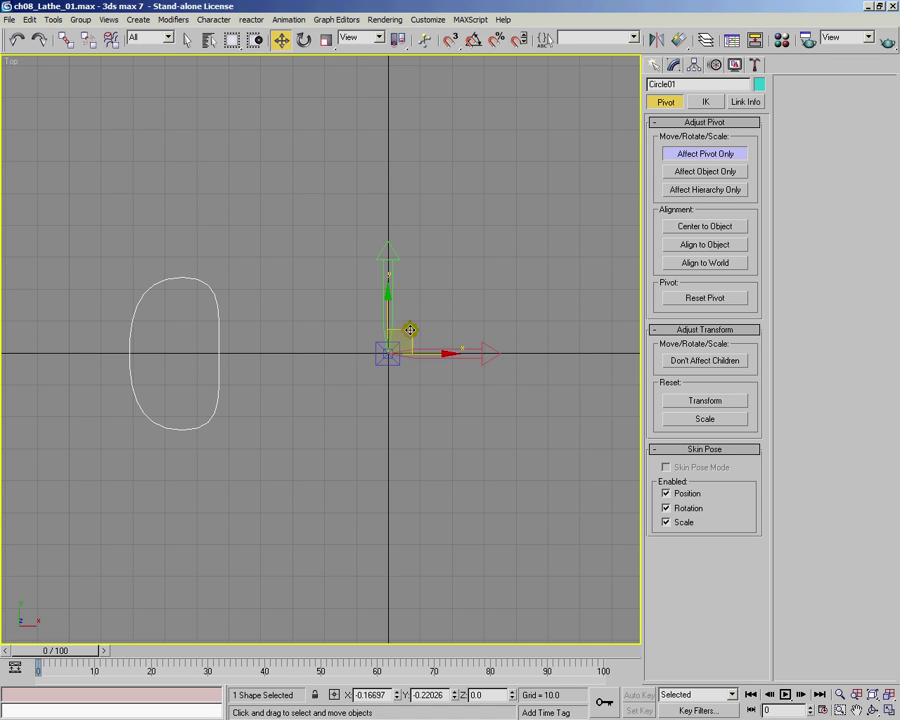
{"action": "left_click", "coordinate": [694, 153]}
{"action": "left_click", "coordinate": [673, 64]}
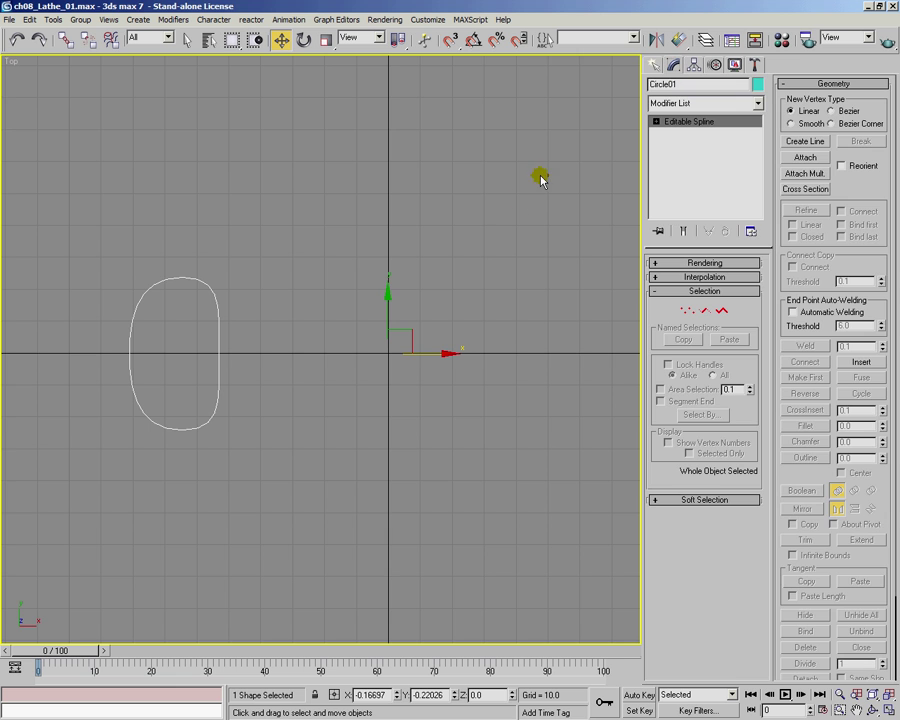
- Apply a Lathe modifier to the profile in the Perspective view
{"action": "key", "text": "p"}
{"action": "middle_click_drag", "start_coordinate": [322, 452], "coordinate": [285, 434], "text": "alt"}
{"action": "middle_click_drag", "start_coordinate": [356, 421], "coordinate": [416, 432]}
{"action": "left_click", "coordinate": [758, 103]}
{"action": "left_click_drag", "start_coordinate": [757, 145], "coordinate": [757, 291]}
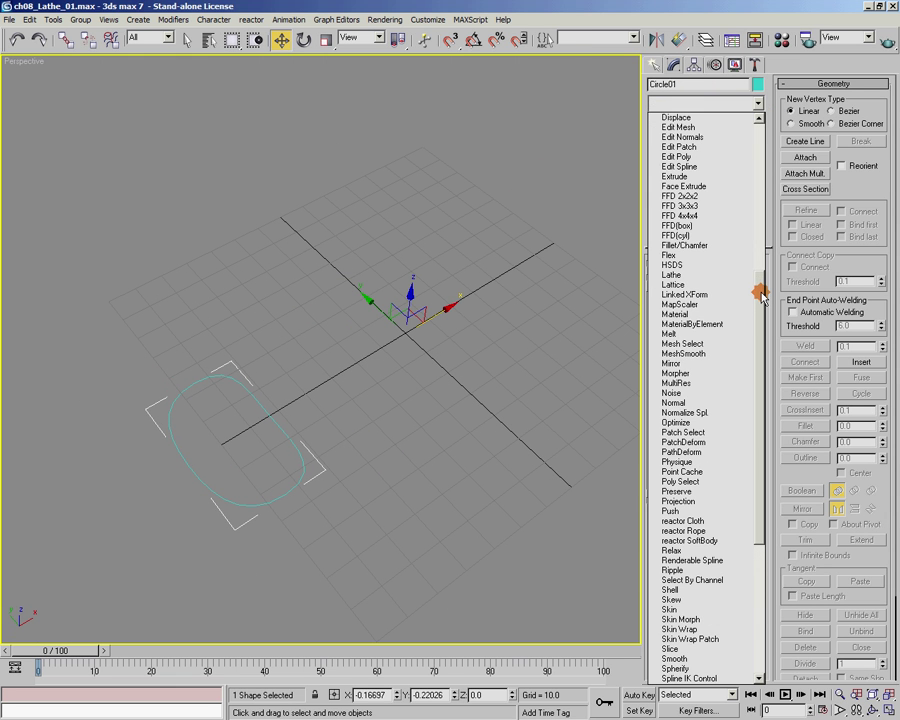
{"action": "left_click", "coordinate": [688, 276]}
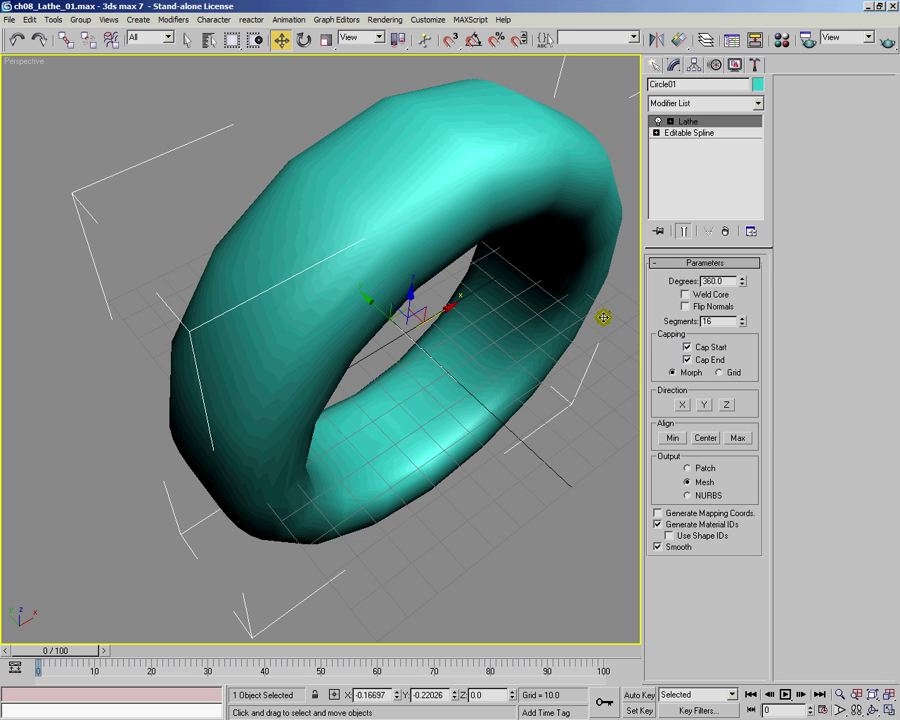
- Try the X and Z directions for the Lathe, and return the direction to Y
{"action": "middle_click_drag", "start_coordinate": [491, 344], "coordinate": [352, 352], "text": "alt"}
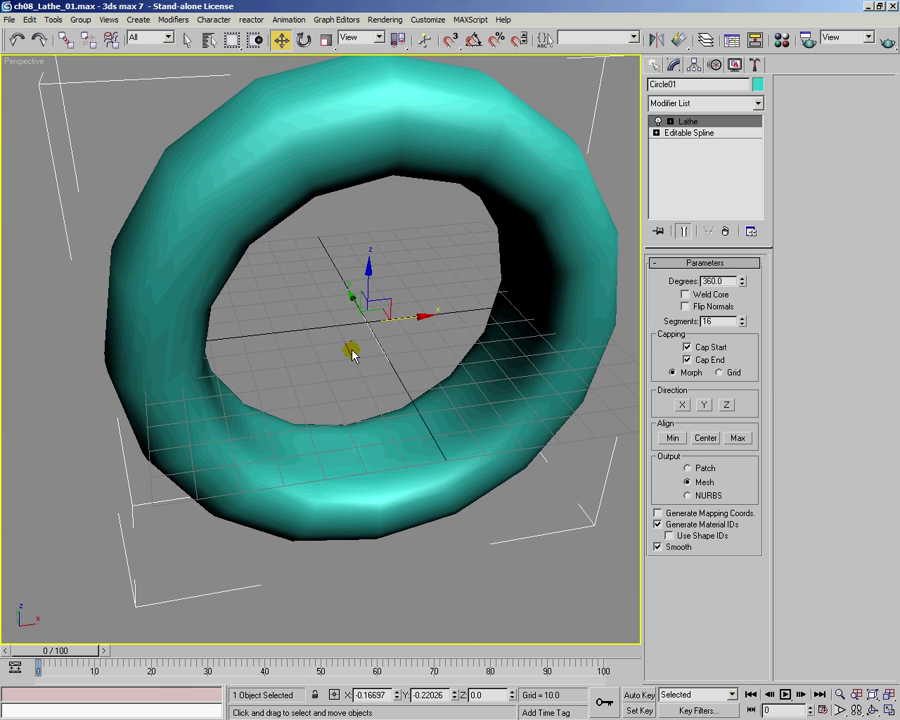
{"action": "left_click", "coordinate": [684, 405]}
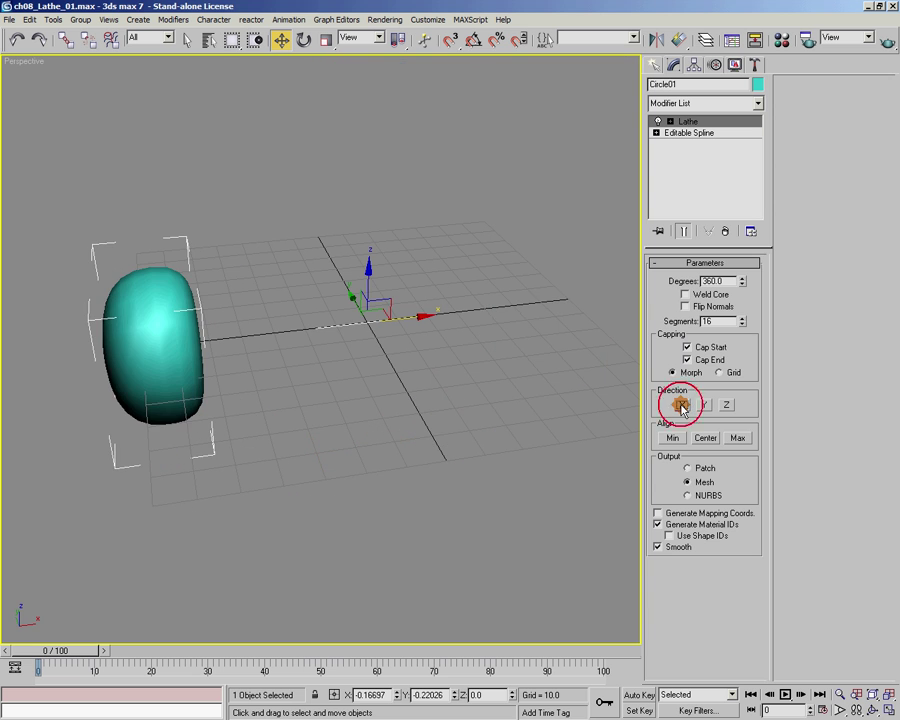
{"action": "middle_click_drag", "start_coordinate": [380, 395], "coordinate": [300, 388], "text": "alt"}
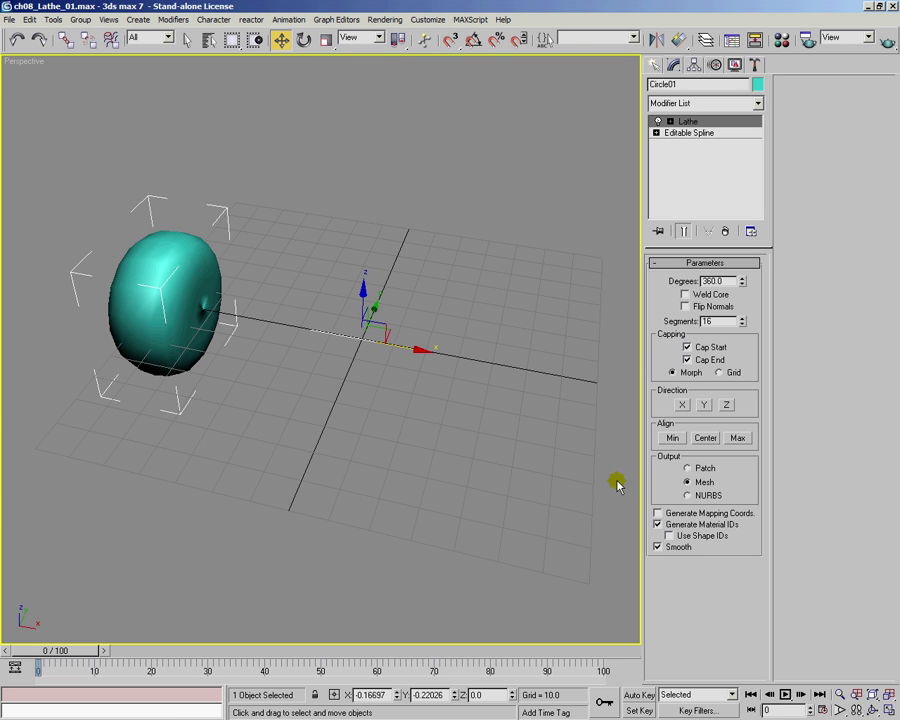
{"action": "left_click", "coordinate": [725, 406]}
{"action": "mouse_move", "coordinate": [434, 398]}
{"action": "middle_mouse_down", "text": "alt"}
{"action": "mouse_move", "coordinate": [428, 283]}
{"action": "mouse_move", "coordinate": [450, 410]}
{"action": "mouse_move", "coordinate": [295, 382]}
{"action": "mouse_move", "coordinate": [430, 386]}
{"action": "mouse_move", "coordinate": [474, 404]}
{"action": "mouse_move", "coordinate": [450, 414]}
{"action": "mouse_move", "coordinate": [321, 420]}
{"action": "mouse_move", "coordinate": [358, 408]}
{"action": "mouse_move", "coordinate": [480, 404]}
{"action": "mouse_move", "coordinate": [363, 406]}
{"action": "mouse_move", "coordinate": [367, 419]}
{"action": "mouse_move", "coordinate": [384, 424]}
{"action": "mouse_move", "coordinate": [460, 418]}
{"action": "mouse_move", "coordinate": [379, 420]}
{"action": "mouse_move", "coordinate": [366, 434]}
{"action": "mouse_move", "coordinate": [400, 385]}
{"action": "mouse_move", "coordinate": [462, 396]}
{"action": "mouse_move", "coordinate": [443, 413]}
{"action": "middle_mouse_up", "text": "alt"}
{"action": "left_click", "coordinate": [705, 405]}
- Display edged faces on the ring and raise the Lathe segments to 100
{"action": "key", "text": "F4"}
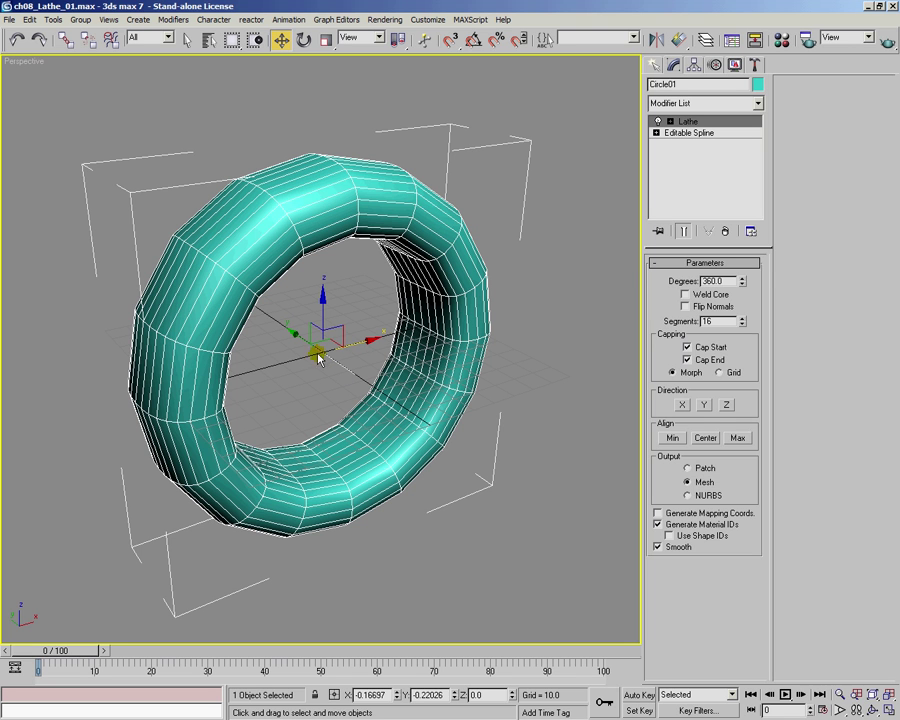
{"action": "middle_click_drag", "start_coordinate": [234, 456], "coordinate": [466, 398], "text": "alt"}
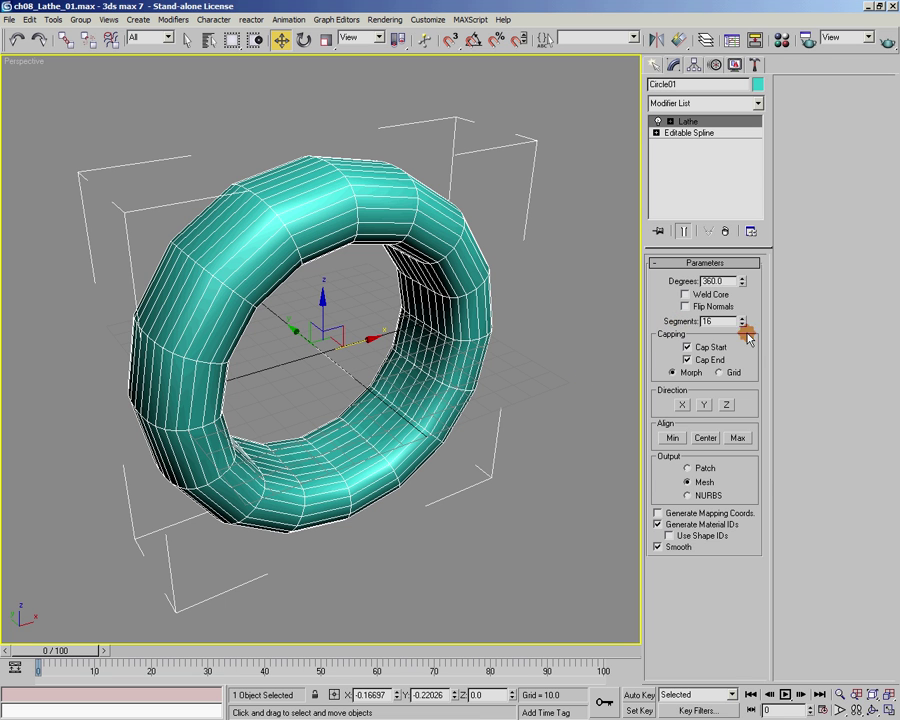
{"action": "left_click_drag", "start_coordinate": [741, 327], "coordinate": [743, 322]}
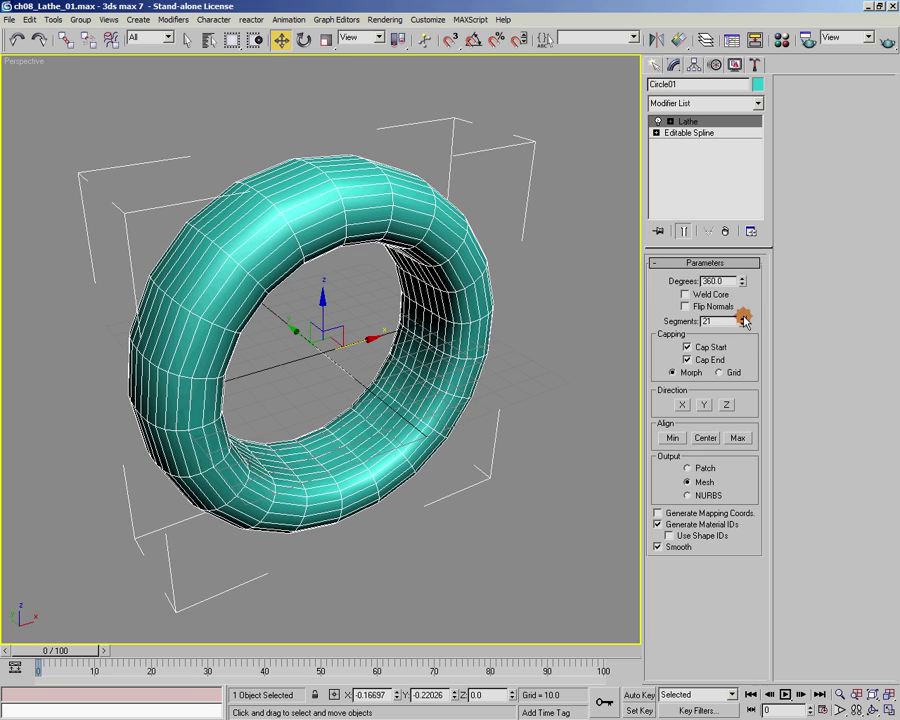
{"action": "middle_click_drag", "start_coordinate": [327, 424], "coordinate": [304, 416], "text": "alt"}
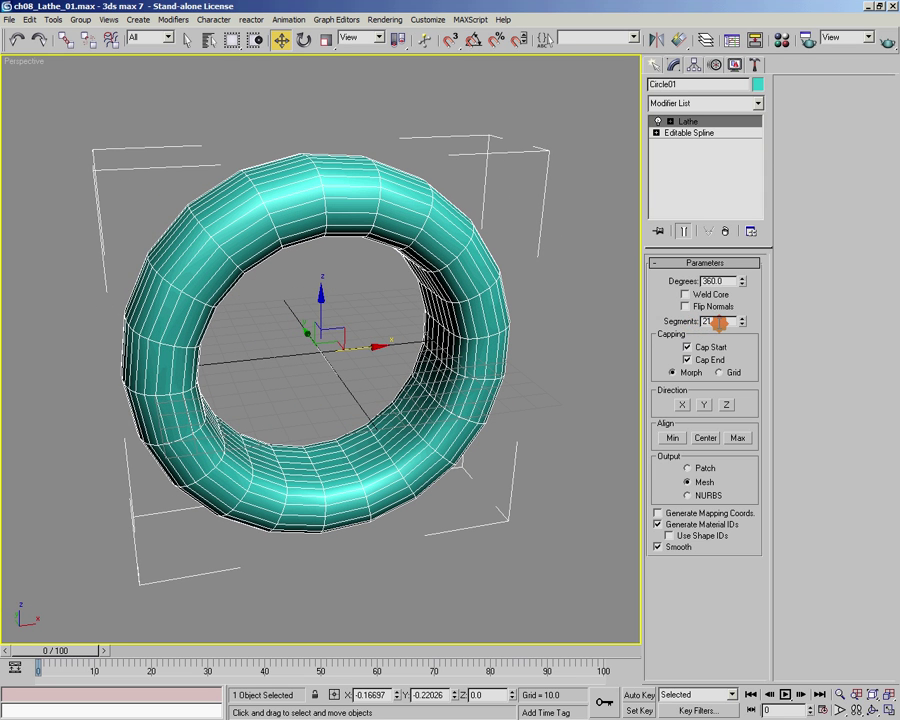
{"action": "left_click_drag", "start_coordinate": [735, 319], "coordinate": [745, 322]}
{"action": "middle_click_drag", "start_coordinate": [520, 333], "coordinate": [441, 403], "text": "alt"}
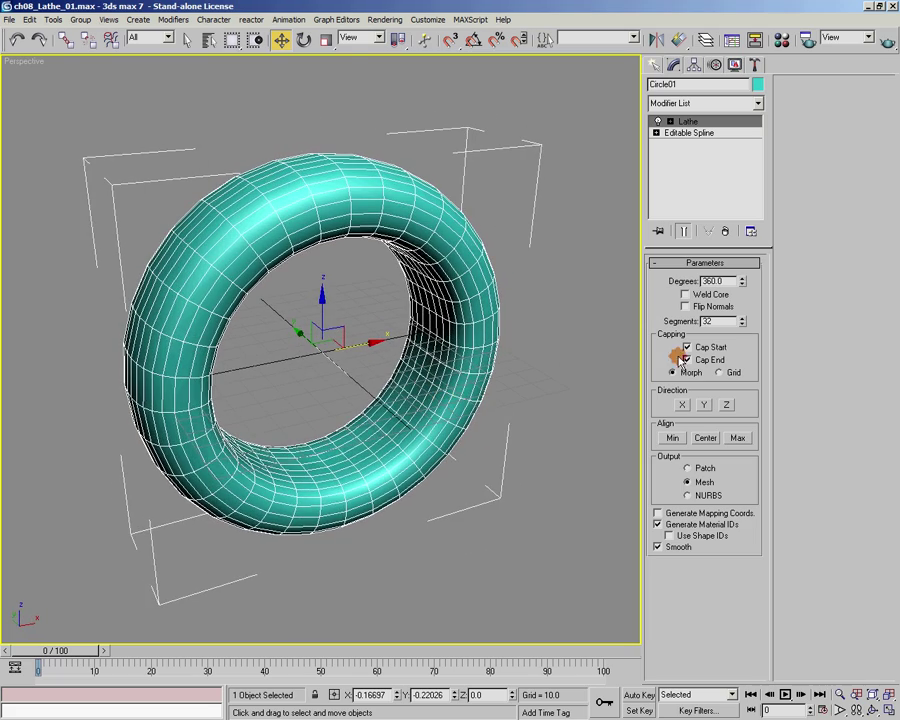
{"action": "left_click_drag", "start_coordinate": [745, 321], "coordinate": [750, 222]}
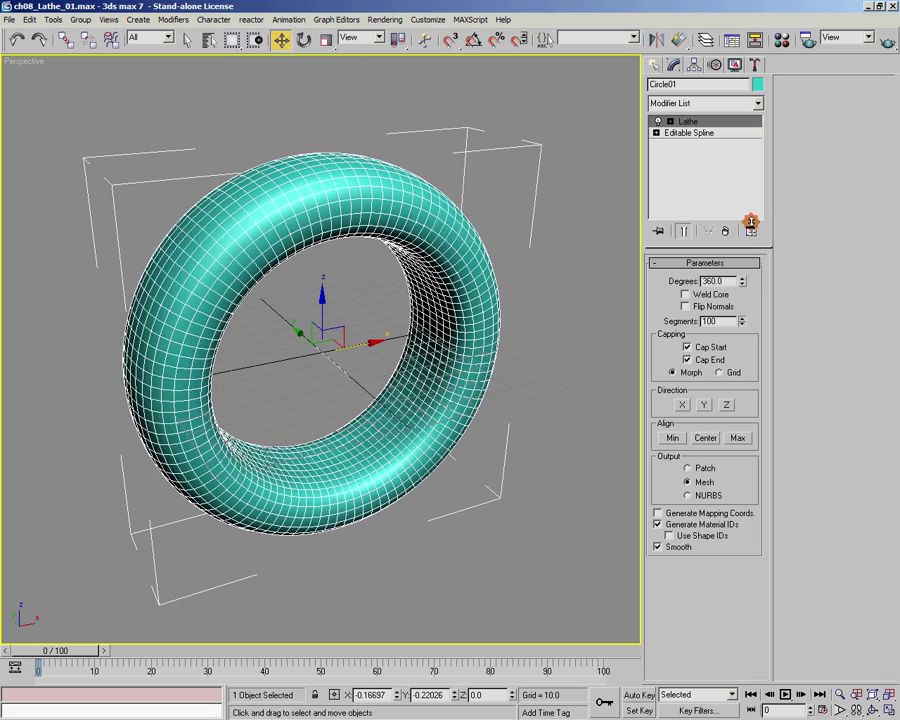
{"action": "middle_click_drag", "start_coordinate": [360, 480], "coordinate": [342, 457], "text": "alt"}
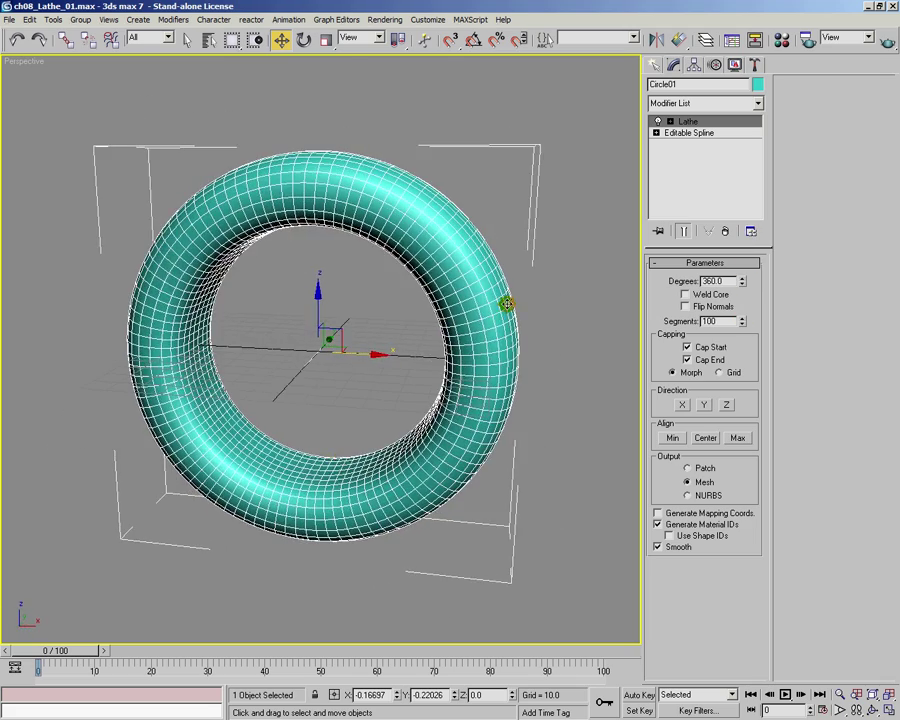
- Try to move the Lathe axis along X, and cancel the move
{"action": "left_click", "coordinate": [671, 121]}
{"action": "left_click", "coordinate": [693, 133]}
{"action": "middle_click_drag", "start_coordinate": [420, 393], "coordinate": [430, 428], "text": "alt"}
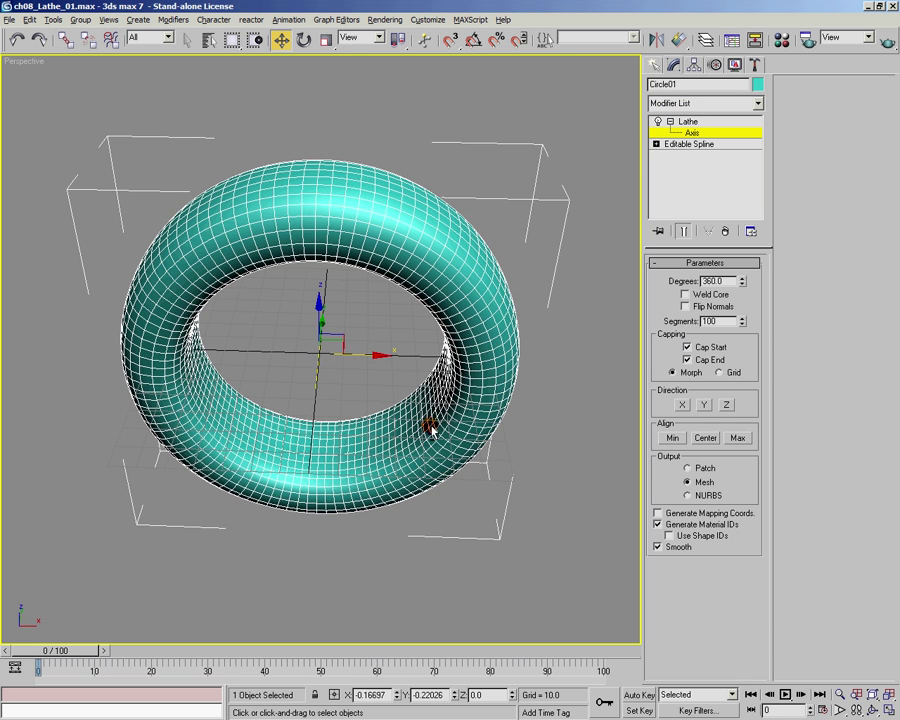
{"action": "mouse_move", "coordinate": [372, 355]}
{"action": "left_mouse_down"}
{"action": "mouse_move", "coordinate": [316, 354]}
{"action": "mouse_move", "coordinate": [432, 354]}
{"action": "mouse_move", "coordinate": [379, 353]}
{"action": "left_mouse_up"}
{"action": "right_click", "coordinate": [379, 353]}
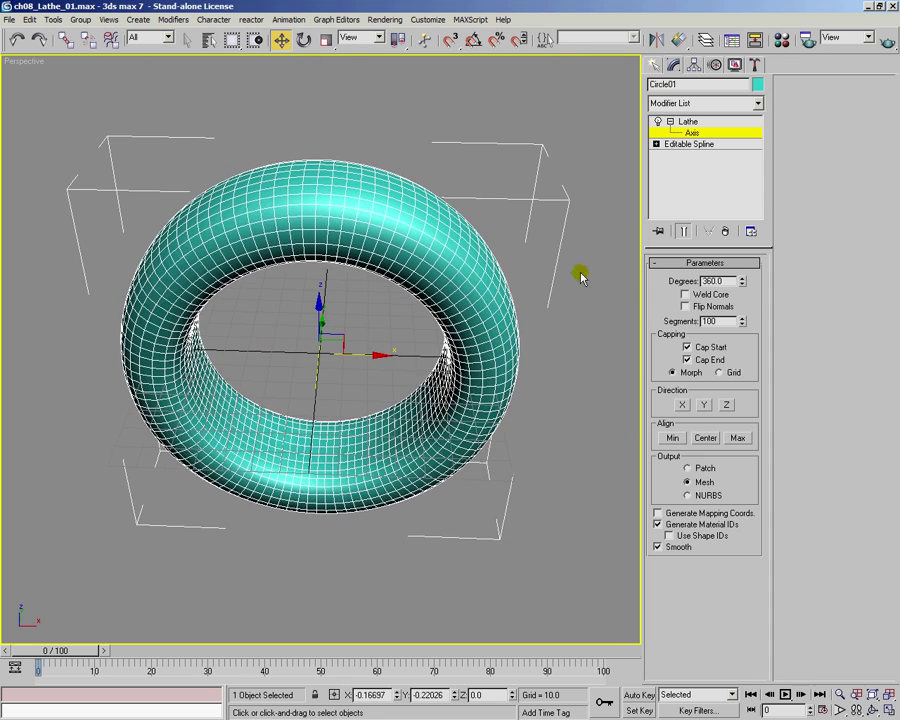
- Remove the Lathe modifier, try shifting the profile's pivot along X, and undo the shift
{"action": "left_click", "coordinate": [720, 231]}
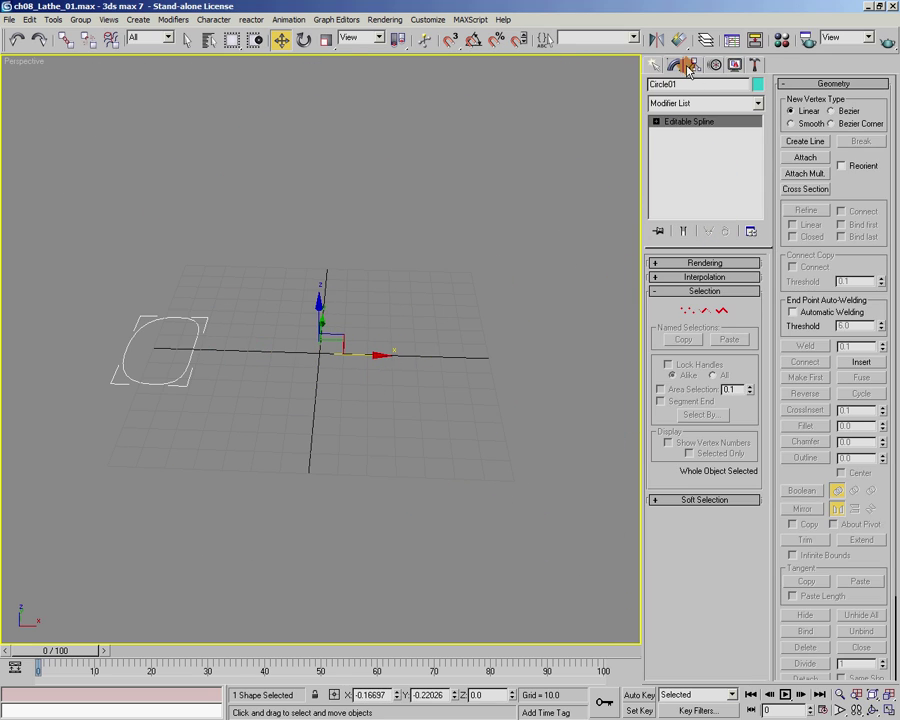
{"action": "left_click", "coordinate": [697, 74]}
{"action": "left_click", "coordinate": [705, 153]}
{"action": "left_click_drag", "start_coordinate": [370, 358], "coordinate": [432, 356]}
{"action": "left_click", "coordinate": [673, 64]}
{"action": "key", "text": "ctrl+z"}
- Try moving a profile vertex along X, undo the move and leave vertex editing
{"action": "left_click", "coordinate": [677, 313]}
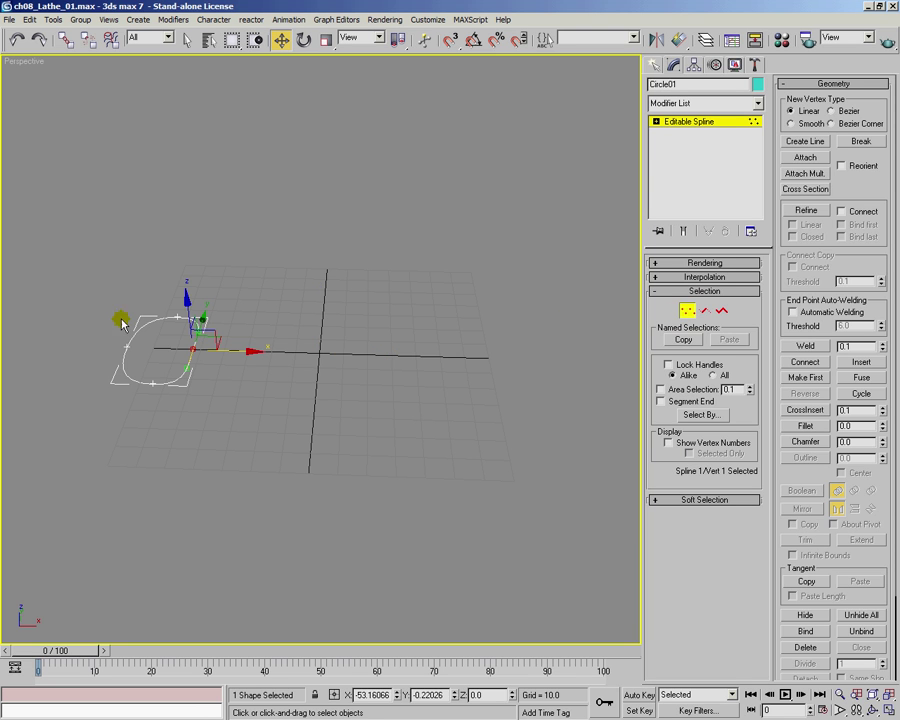
{"action": "left_click_drag", "start_coordinate": [262, 404], "coordinate": [263, 404]}
{"action": "left_click_drag", "start_coordinate": [249, 352], "coordinate": [160, 354]}
{"action": "key", "text": "ctrl+z"}
{"action": "left_click", "coordinate": [688, 312]}
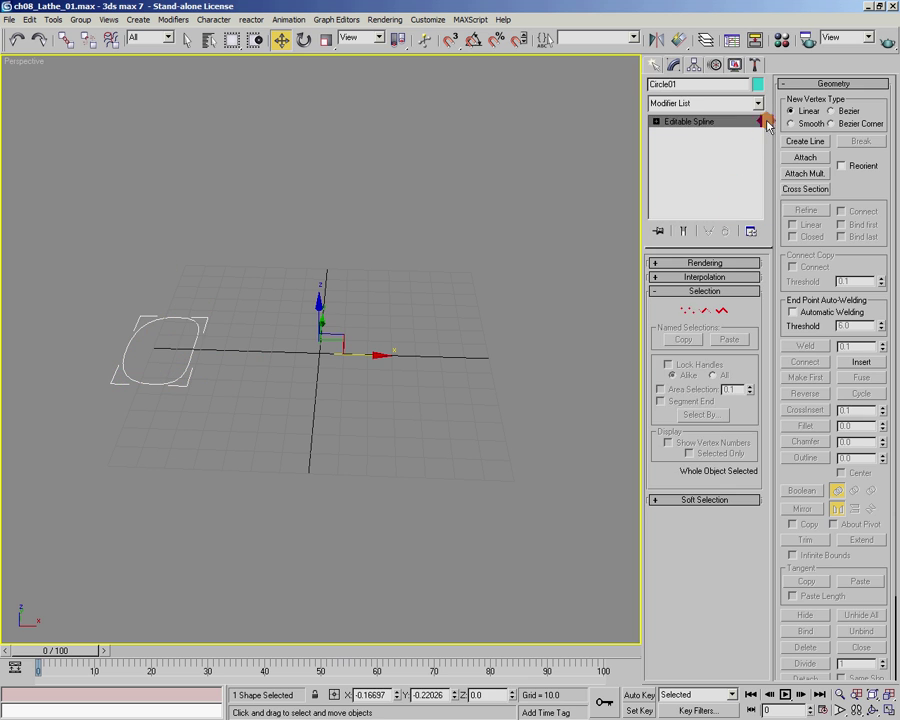
- Apply the Lathe modifier to the profile again
{"action": "left_click", "coordinate": [757, 104]}
{"action": "left_click_drag", "start_coordinate": [760, 160], "coordinate": [761, 284]}
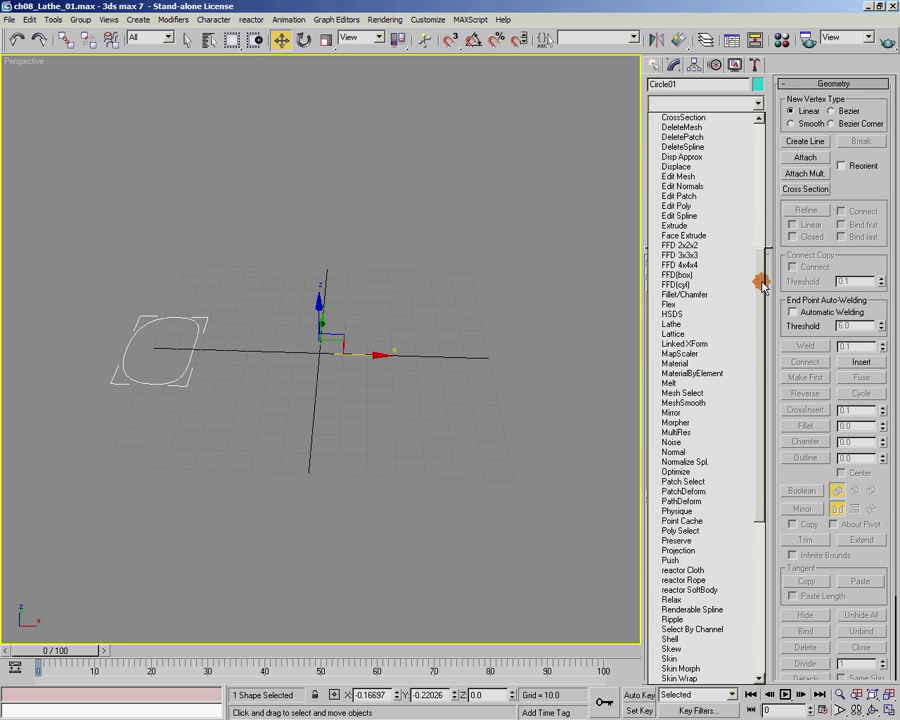
{"action": "left_click", "coordinate": [684, 327]}
{"action": "middle_click_drag", "start_coordinate": [456, 350], "coordinate": [372, 392], "text": "alt"}
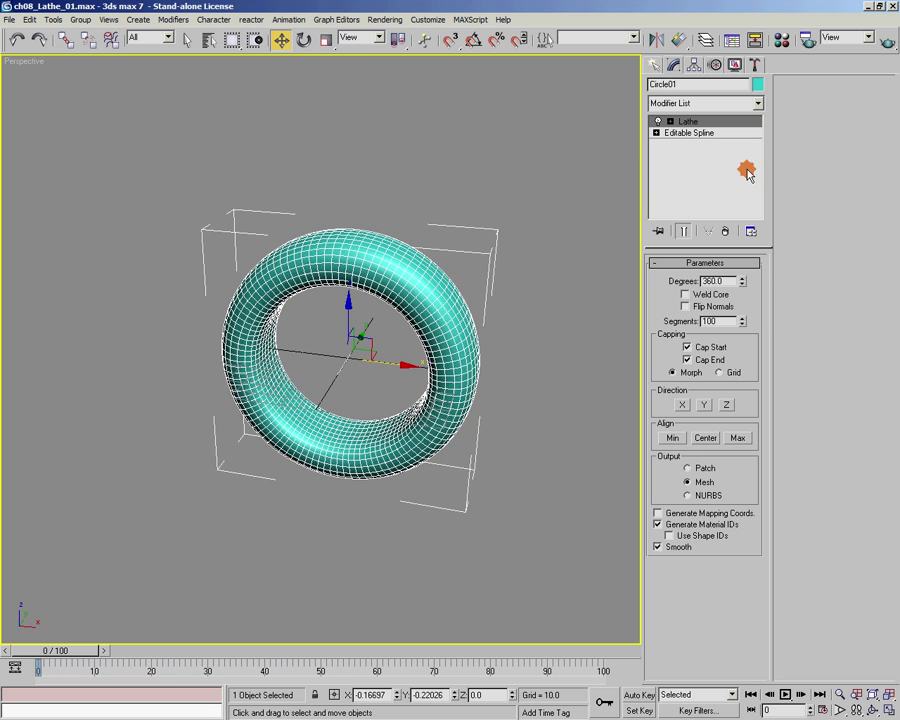
- Edit all four vertices of the Editable Spline beneath the Lathe with the end result shown
{"action": "left_click", "coordinate": [683, 133]}
{"action": "left_click", "coordinate": [684, 232]}
{"action": "left_click", "coordinate": [685, 312]}
{"action": "middle_click_drag", "start_coordinate": [432, 398], "coordinate": [316, 381], "text": "alt"}
{"action": "scroll", "coordinate": [354, 418], "scroll_direction": "up", "scroll_amount": 2}
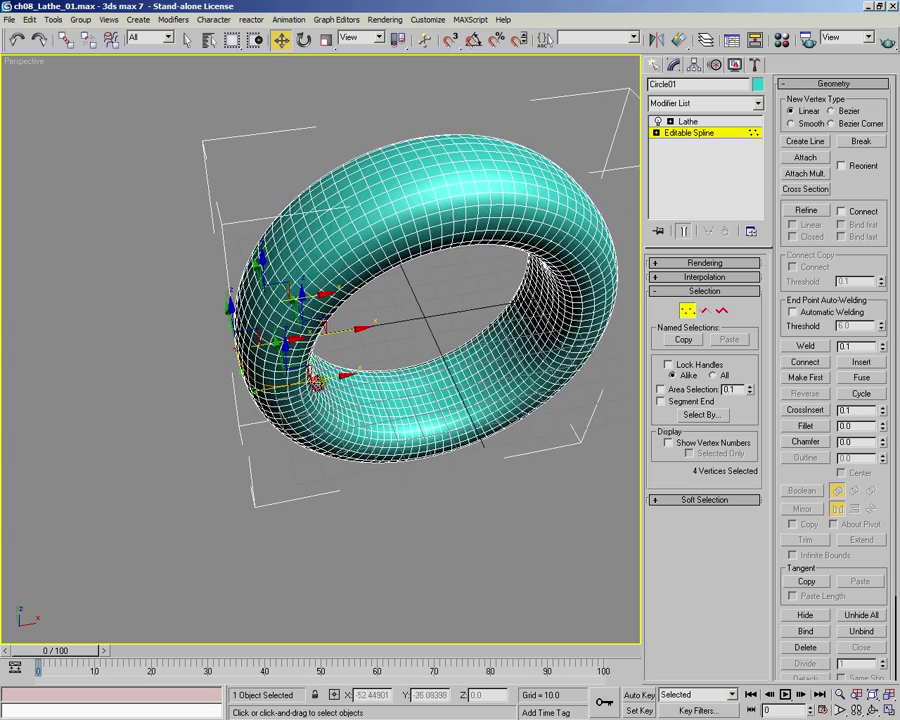
{"action": "middle_click_drag", "start_coordinate": [204, 278], "coordinate": [503, 412], "text": "alt"}
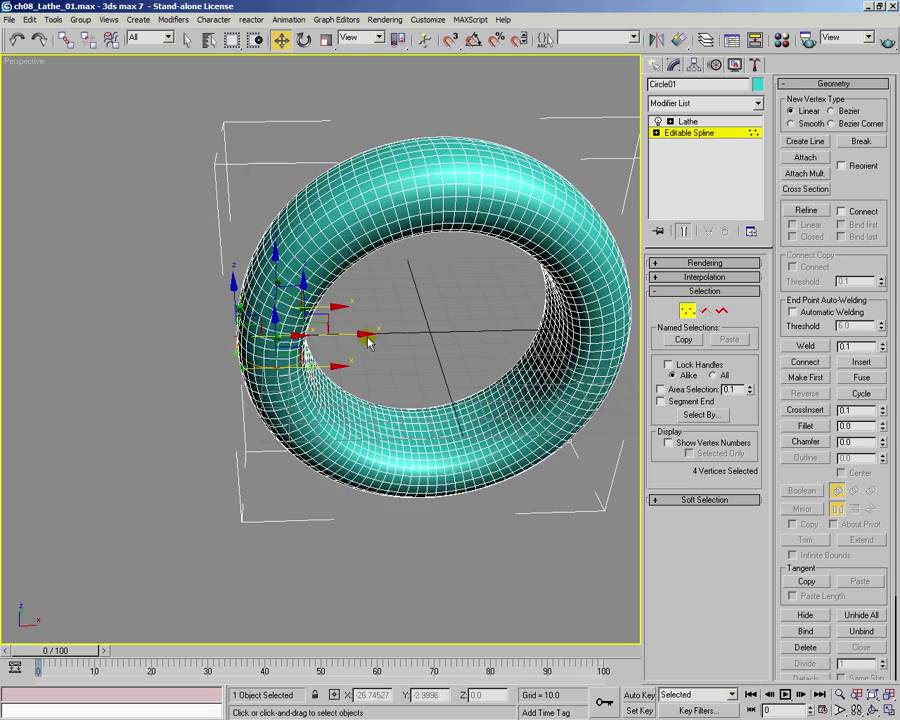
- Scale the four profile vertices about their selection center to give the ring a flatter cross-section, and leave vertex editing
{"action": "middle_click_drag", "start_coordinate": [362, 332], "coordinate": [385, 50], "text": "alt"}
{"action": "key", "text": "r"}
{"action": "scroll", "coordinate": [418, 410], "scroll_direction": "up", "scroll_amount": 3}
{"action": "left_click_drag", "start_coordinate": [397, 42], "coordinate": [398, 64]}
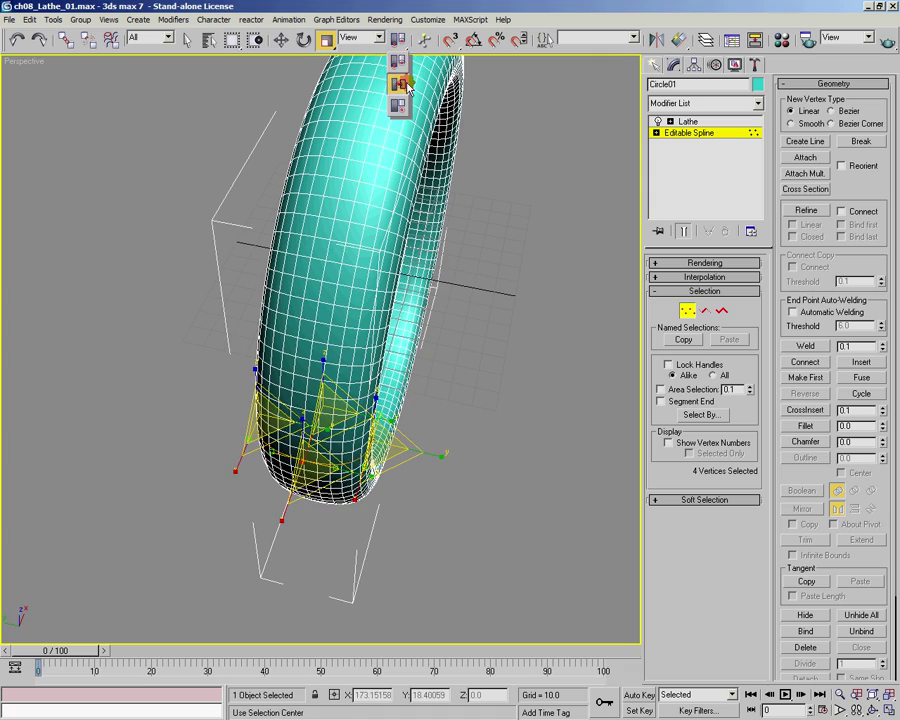
{"action": "middle_click_drag", "start_coordinate": [410, 486], "coordinate": [360, 484], "text": "alt"}
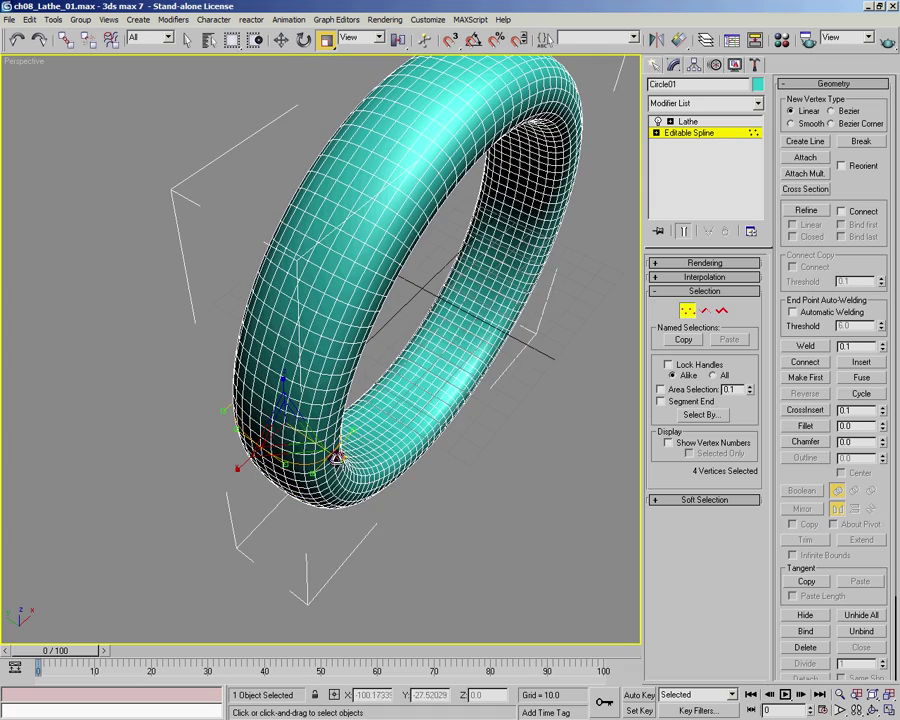
{"action": "left_click_drag", "start_coordinate": [340, 458], "coordinate": [360, 470]}
{"action": "middle_click_drag", "start_coordinate": [474, 474], "coordinate": [552, 452], "text": "alt"}
{"action": "key", "text": "w"}
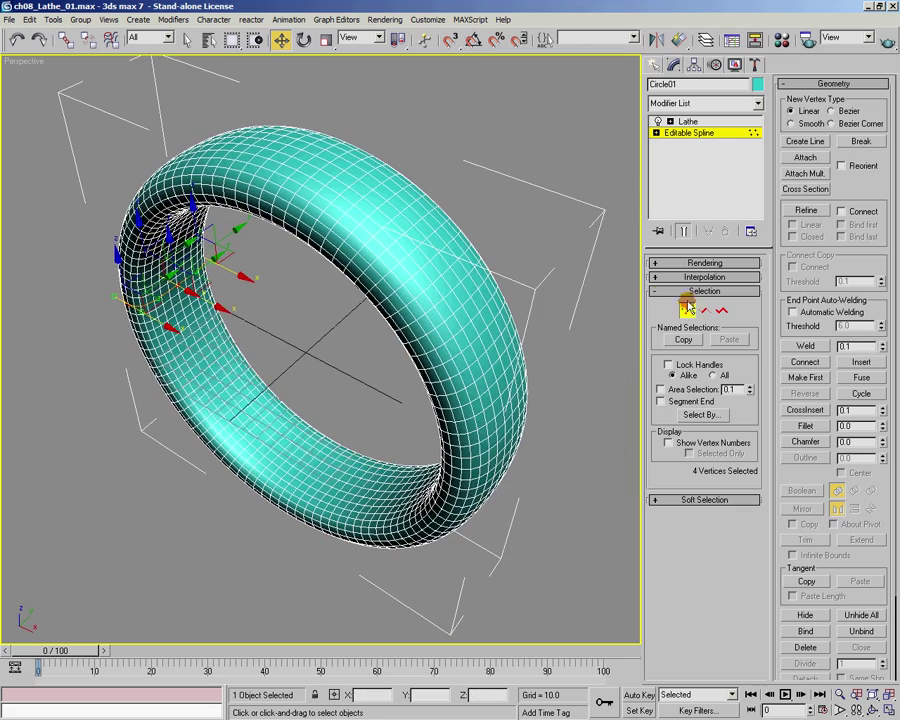
{"action": "left_click", "coordinate": [688, 306]}
{"action": "middle_click_drag", "start_coordinate": [340, 378], "coordinate": [393, 440], "text": "alt"}
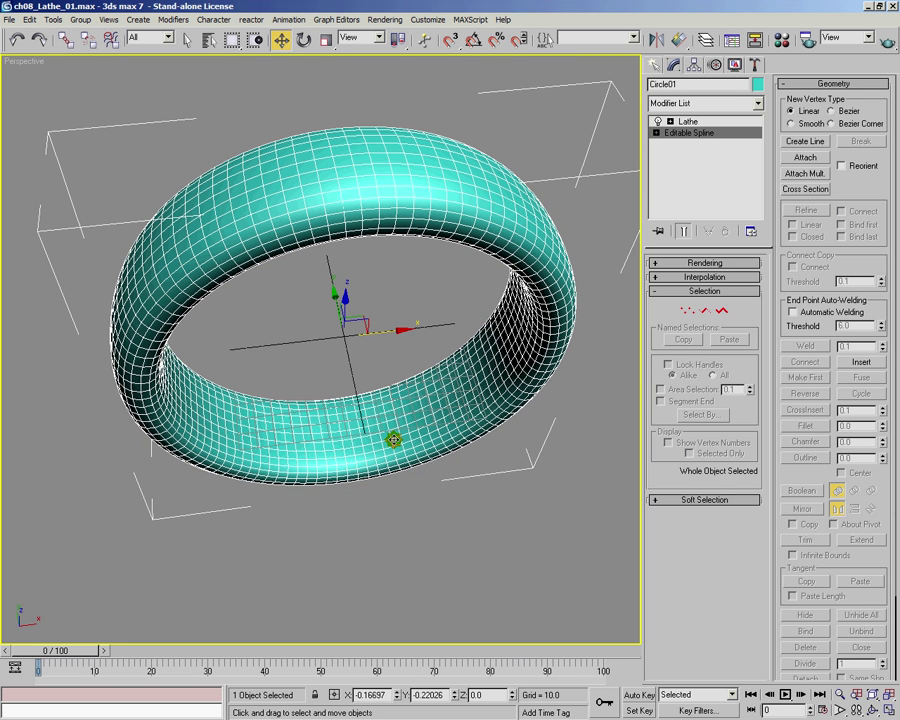
- Hide the lathed end result and return to editing the vertices of the bare profile
{"action": "left_click", "coordinate": [683, 231]}
{"action": "middle_click_drag", "start_coordinate": [340, 460], "coordinate": [340, 500], "text": "alt"}
{"action": "left_click", "coordinate": [704, 311]}
{"action": "key", "text": "1"}
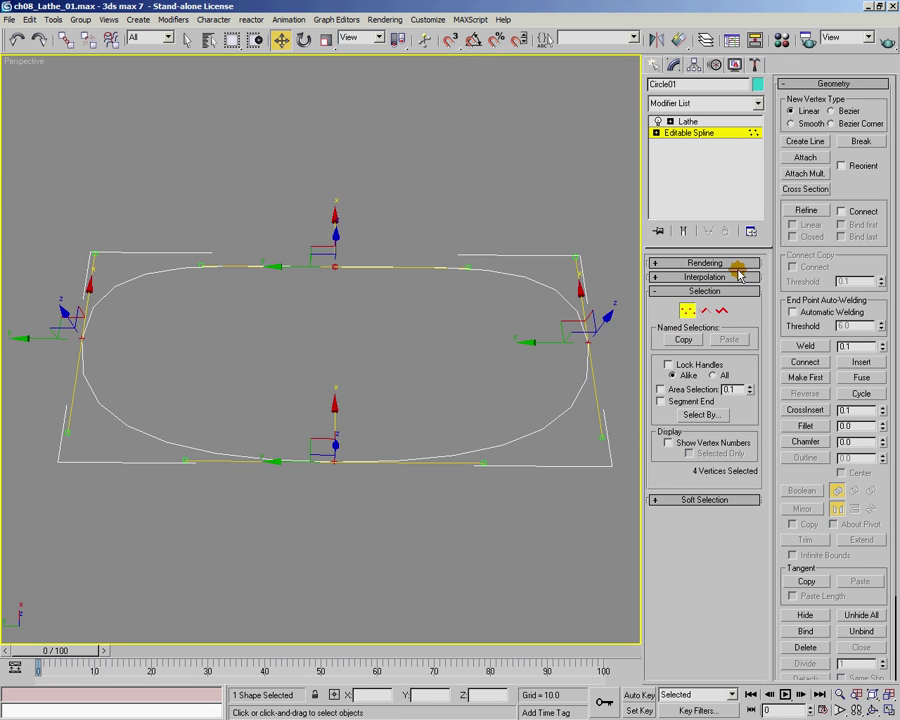
- Refine the profile's outer side with pairs of closely spaced vertices on both sides of its middle vertex
{"action": "left_click", "coordinate": [808, 212]}
{"action": "middle_click_drag", "start_coordinate": [460, 416], "coordinate": [361, 543], "text": "alt"}
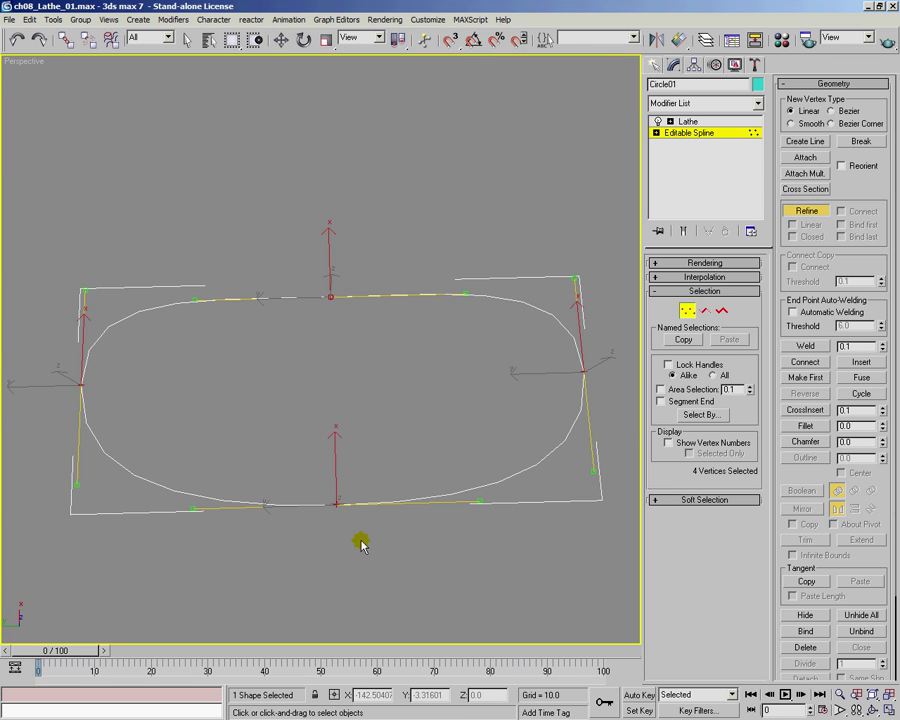
{"action": "left_click", "coordinate": [398, 503]}
{"action": "left_click_drag", "start_coordinate": [264, 504], "coordinate": [247, 511]}
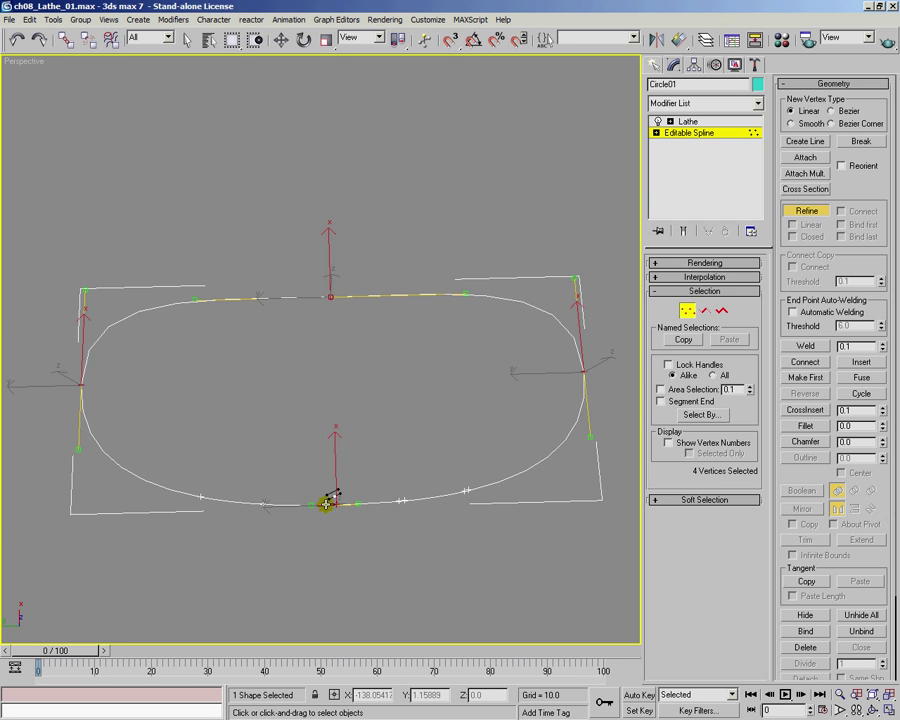
{"action": "left_click", "coordinate": [260, 504]}
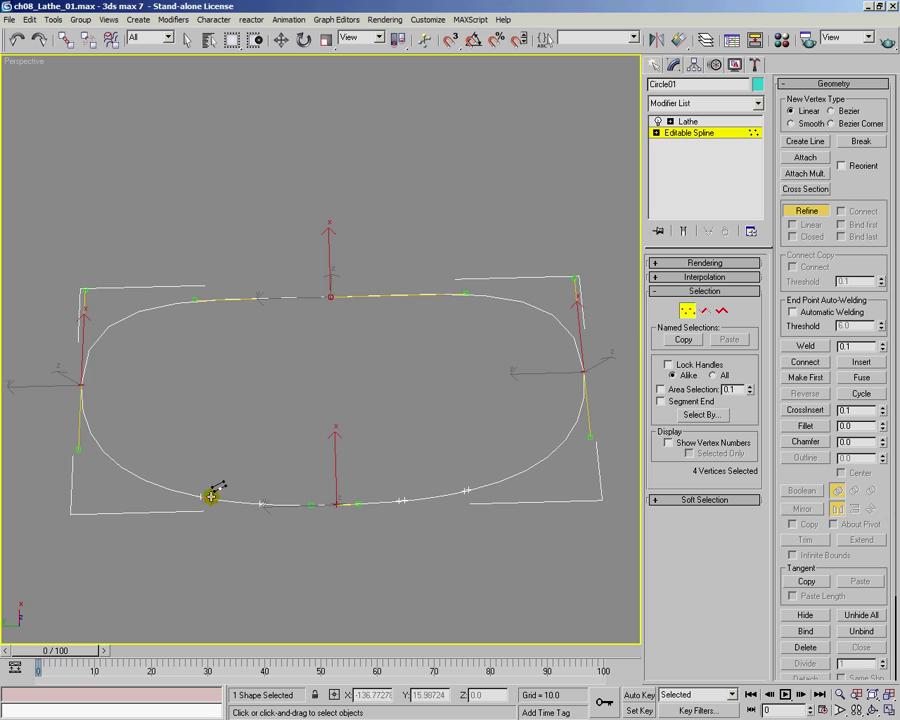
{"action": "left_click", "coordinate": [678, 333]}
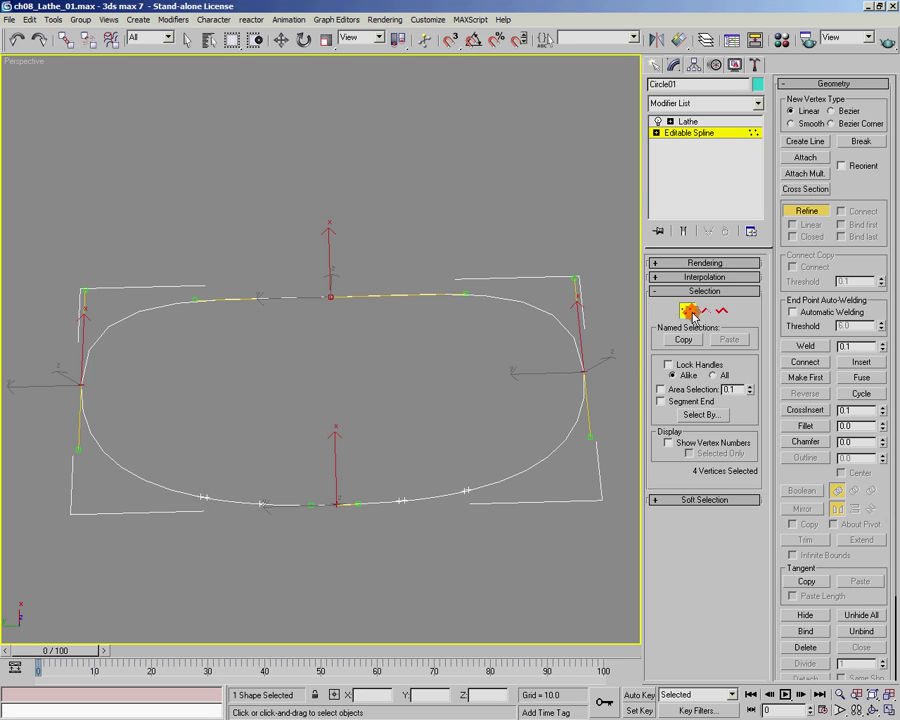
- Move the two outer profile segments between the refined vertex pairs inward about 7.2 units along X, then show the lathed end result
{"action": "left_click", "coordinate": [705, 310]}
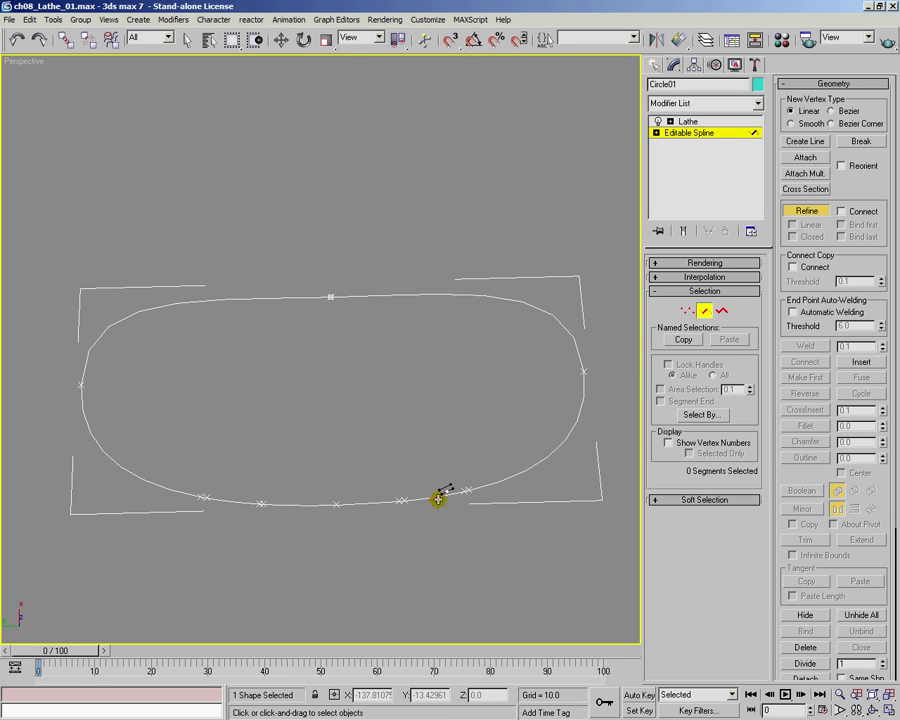
{"action": "key", "text": "w"}
{"action": "left_click", "coordinate": [424, 490]}
{"action": "left_click", "coordinate": [210, 497], "text": "ctrl"}
{"action": "left_click_drag", "start_coordinate": [335, 451], "coordinate": [341, 393]}
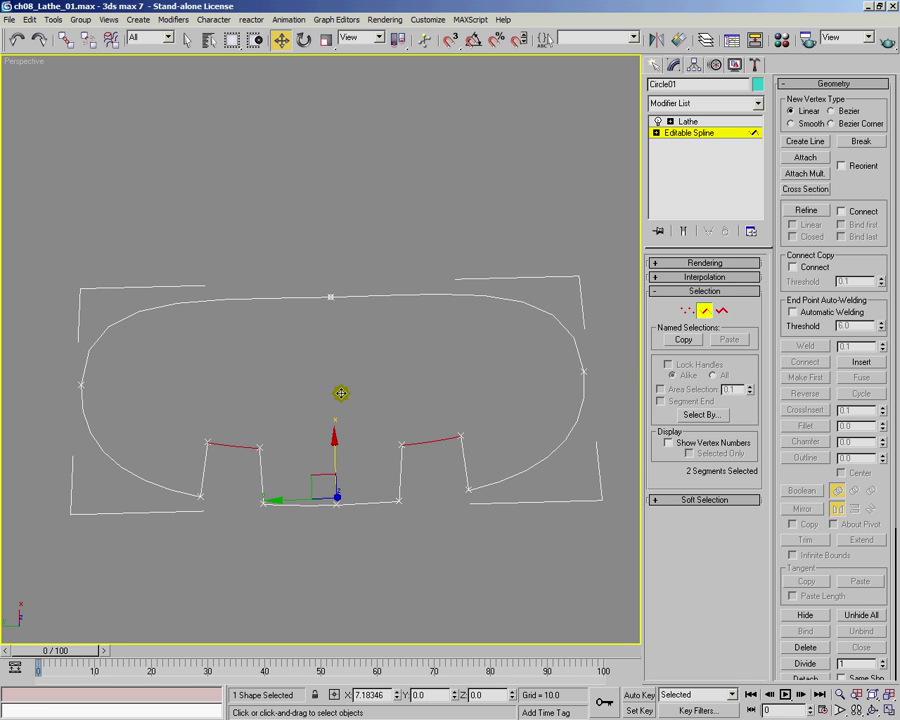
{"action": "left_click", "coordinate": [705, 311]}
{"action": "middle_click_drag", "start_coordinate": [560, 370], "coordinate": [500, 355], "text": "alt"}
{"action": "left_click", "coordinate": [685, 233]}
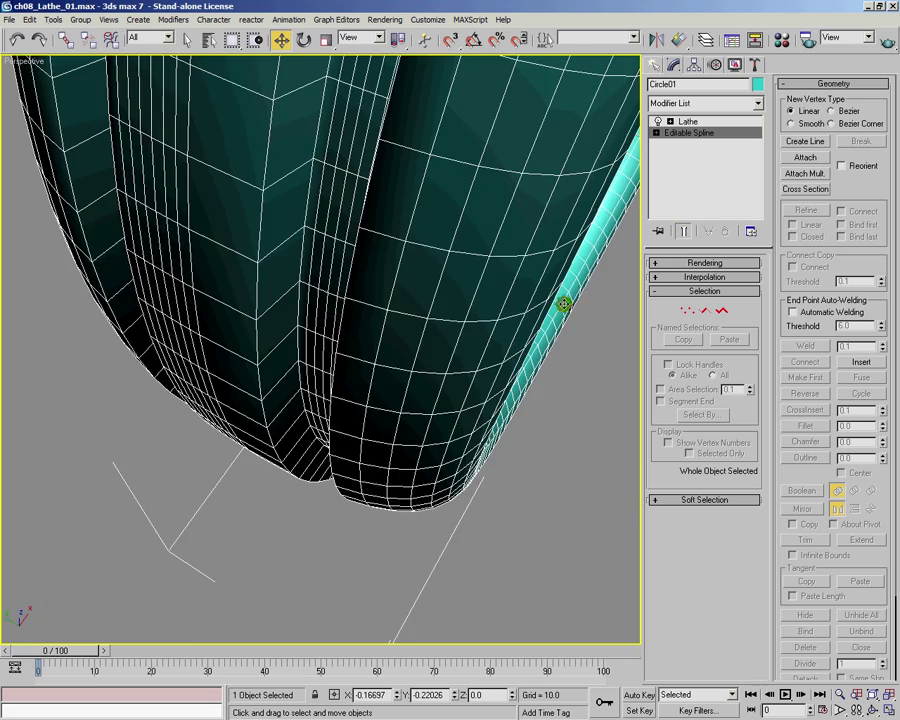
- Examine the two grooves around the outside of the lathed ring and its inner surface from several angles
{"action": "middle_click_drag", "start_coordinate": [564, 305], "coordinate": [370, 341], "text": "alt"}
{"action": "scroll", "coordinate": [370, 342], "scroll_direction": "down", "scroll_amount": 4}
{"action": "scroll", "coordinate": [358, 356], "scroll_direction": "down", "scroll_amount": 5}
{"action": "middle_click_drag", "start_coordinate": [356, 410], "coordinate": [266, 195], "text": "alt"}
{"action": "middle_click_drag", "start_coordinate": [391, 219], "coordinate": [370, 265], "text": "alt"}
{"action": "mouse_move", "coordinate": [469, 295]}
{"action": "middle_mouse_down", "text": "alt"}
{"action": "mouse_move", "coordinate": [464, 307]}
{"action": "mouse_move", "coordinate": [538, 297]}
{"action": "mouse_move", "coordinate": [470, 290]}
{"action": "middle_mouse_up", "text": "alt"}
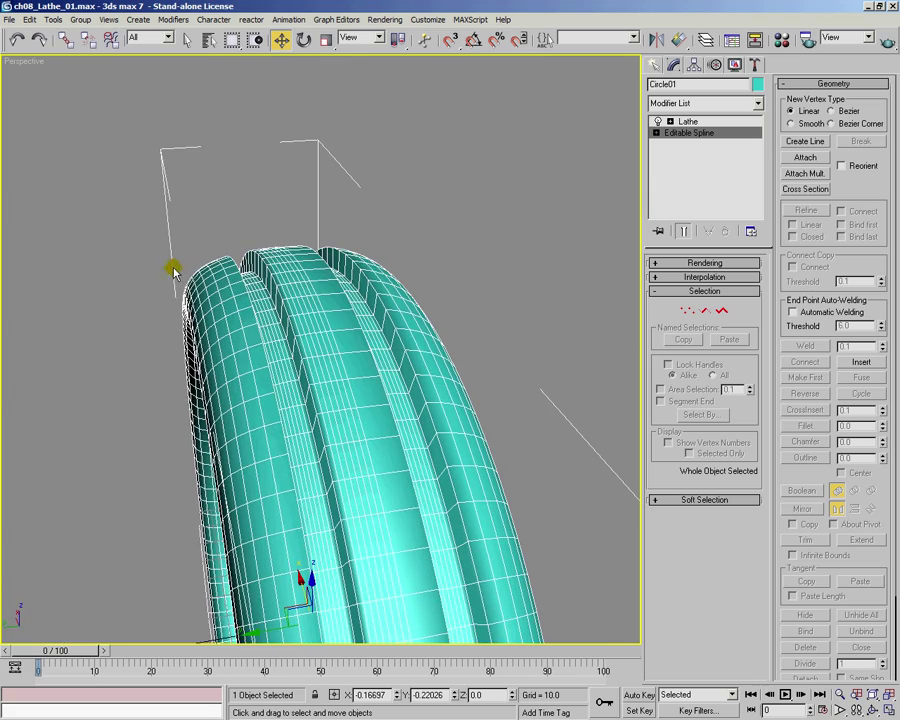
{"action": "middle_click_drag", "start_coordinate": [313, 252], "coordinate": [328, 407], "text": "alt"}
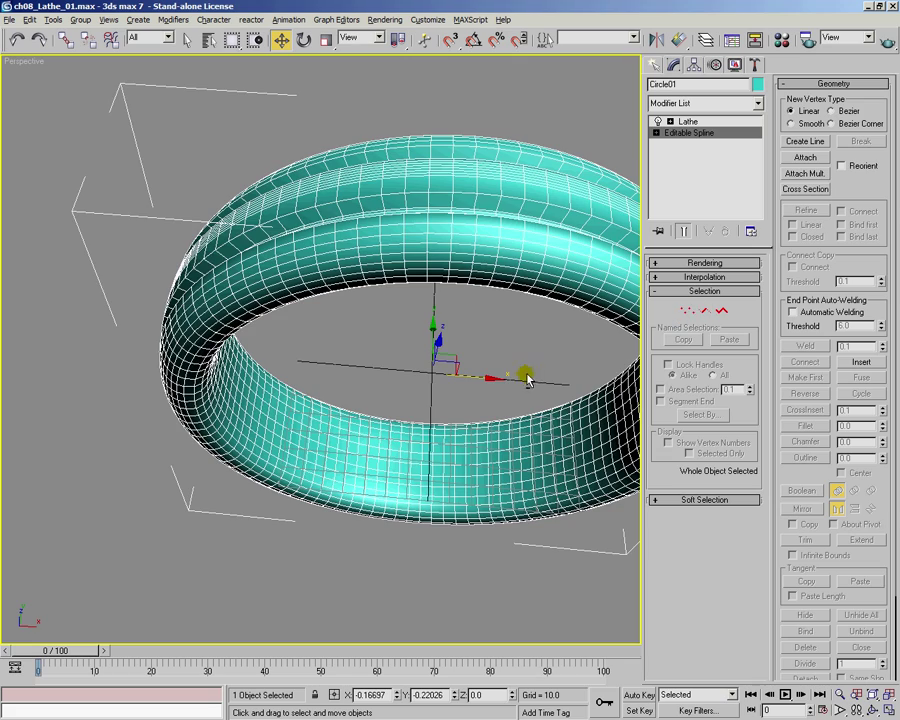
{"action": "middle_click_drag", "start_coordinate": [527, 380], "coordinate": [604, 335], "text": "alt"}
{"action": "middle_click_drag", "start_coordinate": [491, 337], "coordinate": [452, 339]}
- Deselect the ring and frame all of it in the Top view
{"action": "left_click", "coordinate": [554, 532]}
{"action": "middle_click_drag", "start_coordinate": [557, 456], "coordinate": [478, 447], "text": "alt"}
{"action": "scroll", "coordinate": [368, 395], "scroll_direction": "down", "scroll_amount": 8}
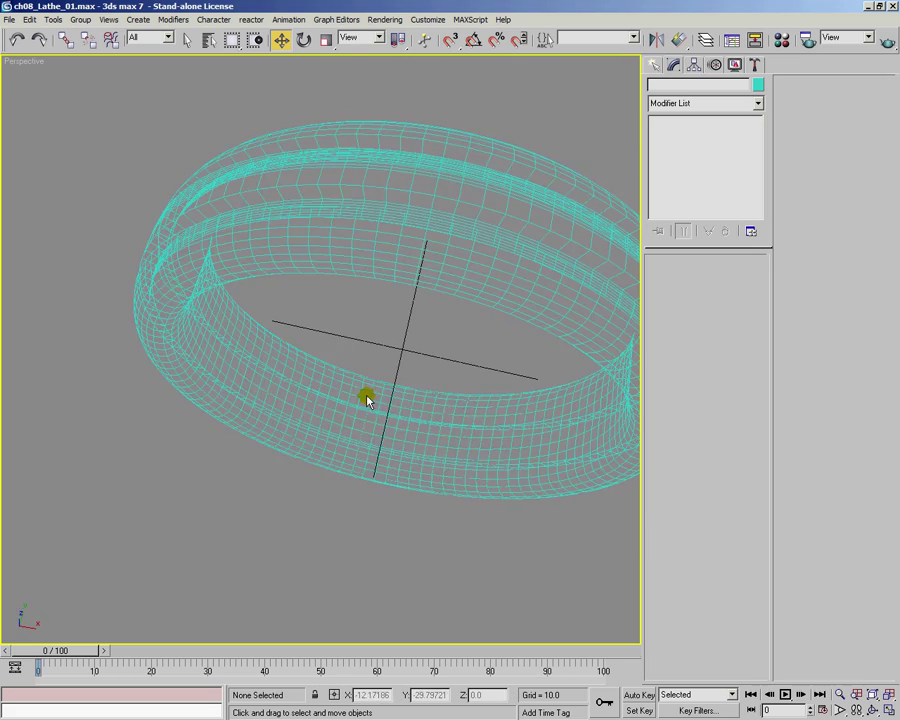
{"action": "key", "text": "t"}
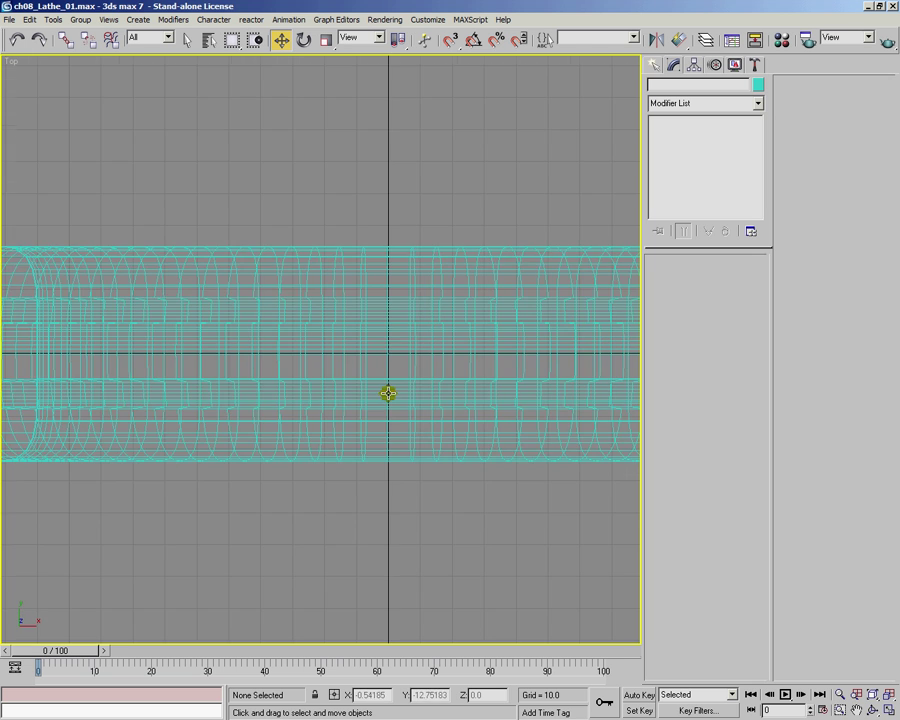
{"action": "scroll", "coordinate": [384, 393], "scroll_direction": "down", "scroll_amount": 6}
{"action": "scroll", "coordinate": [385, 394], "scroll_direction": "up", "scroll_amount": 4}
{"action": "middle_click_drag", "start_coordinate": [385, 394], "coordinate": [341, 399]}
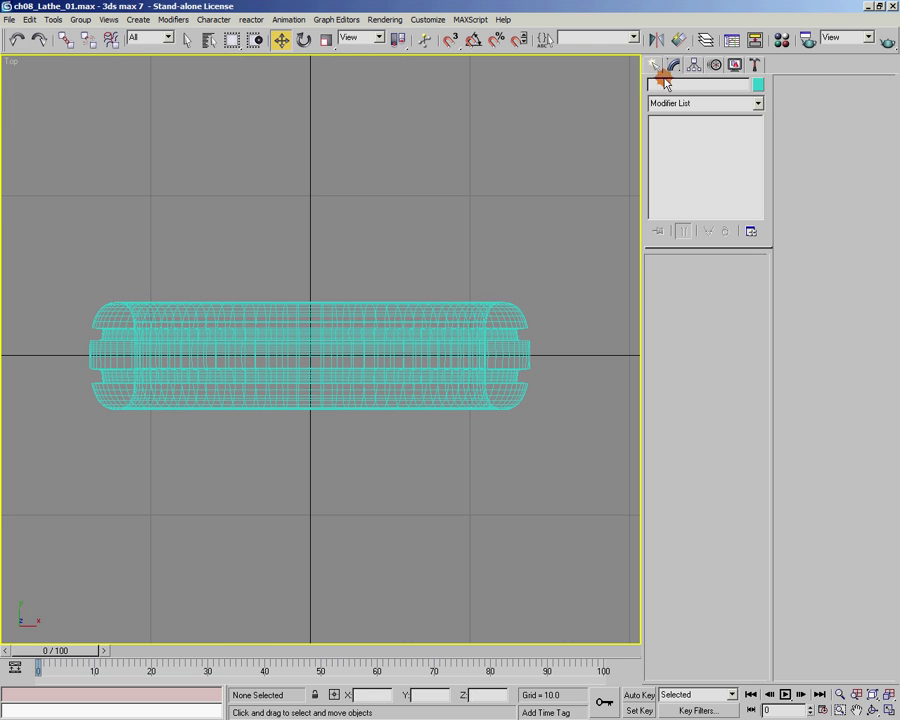
- Start a Line half-profile on the vertical axis above the ring, stepping outward twice at right angles to form its neck
{"action": "left_click", "coordinate": [657, 65]}
{"action": "middle_click_drag", "start_coordinate": [527, 162], "coordinate": [543, 207]}
{"action": "middle_click_drag", "start_coordinate": [430, 258], "coordinate": [432, 228]}
{"action": "left_click", "coordinate": [678, 166]}
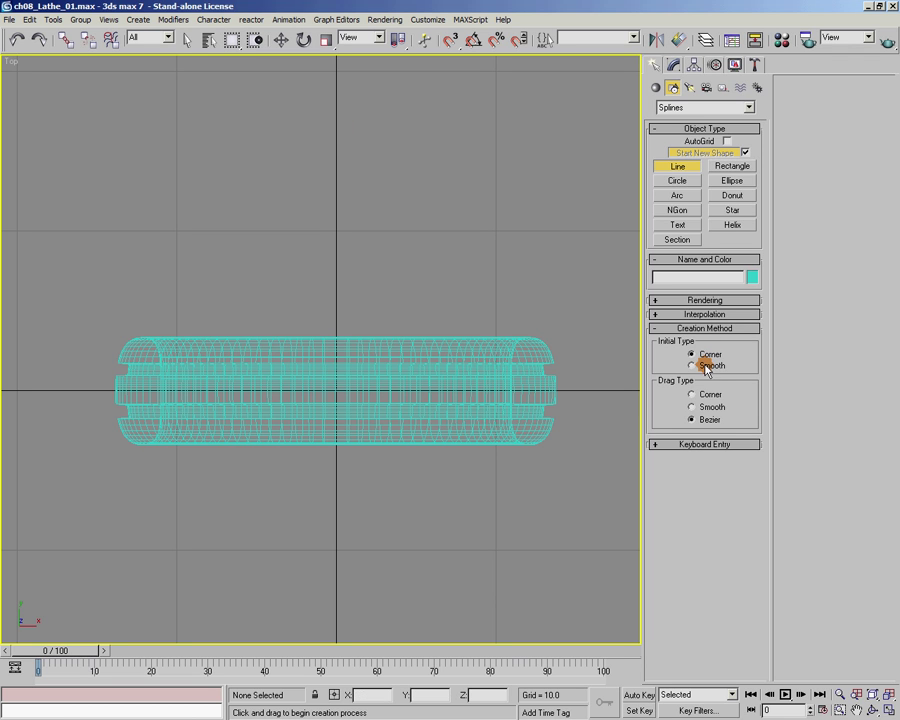
{"action": "left_click", "coordinate": [336, 138]}
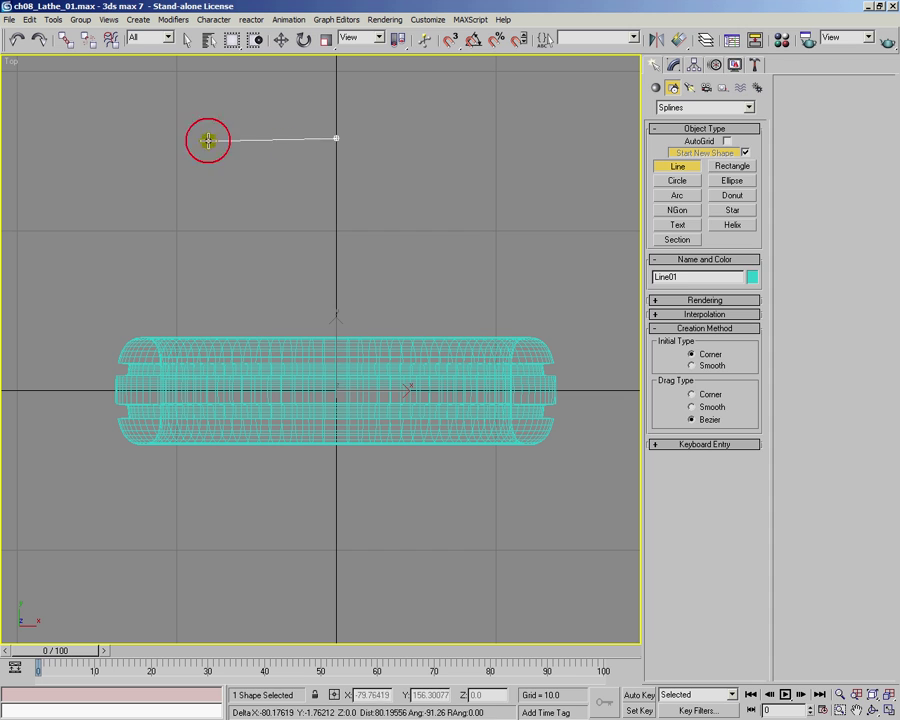
{"action": "left_click", "coordinate": [317, 138]}
{"action": "left_click", "coordinate": [317, 170]}
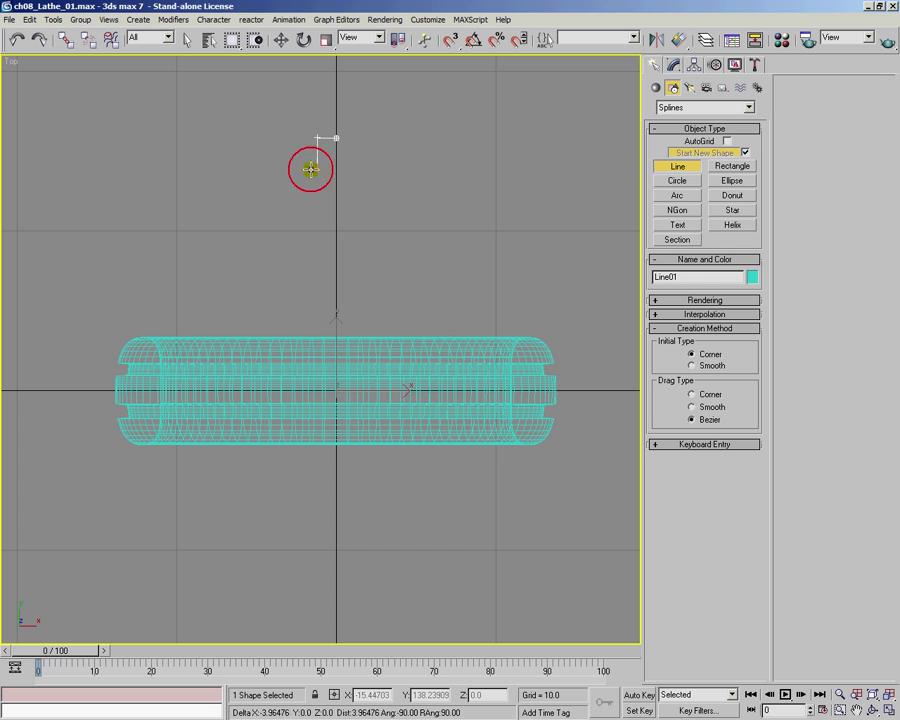
{"action": "left_click", "coordinate": [274, 170]}
- Continue the line through an upper rim, an angled-in recess and a lower rim, ending with a short step back inward
{"action": "left_click_drag", "start_coordinate": [273, 180], "coordinate": [291, 184]}
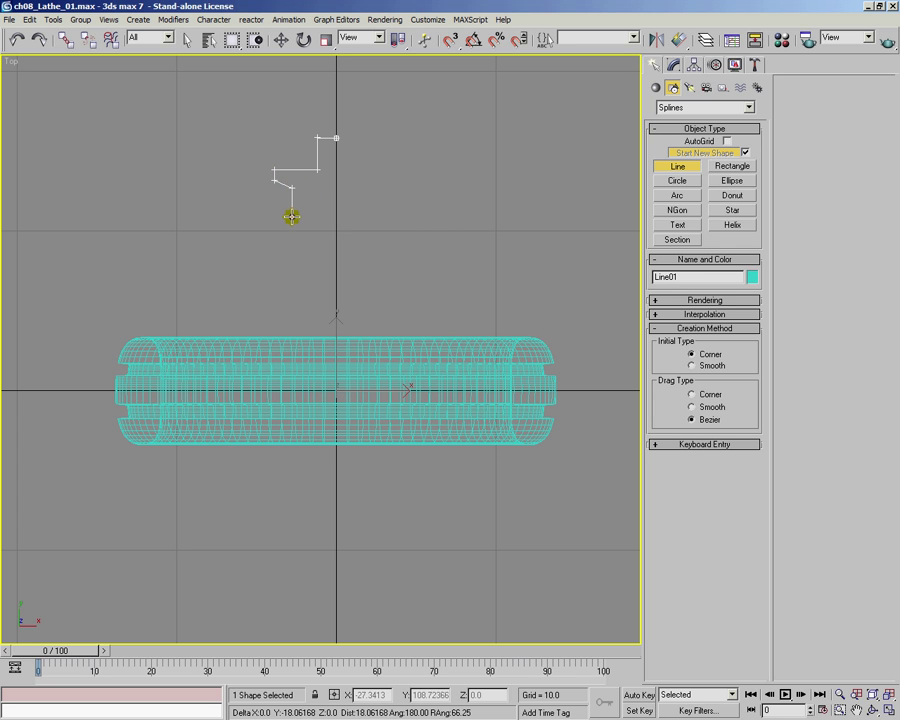
{"action": "left_click", "coordinate": [292, 216]}
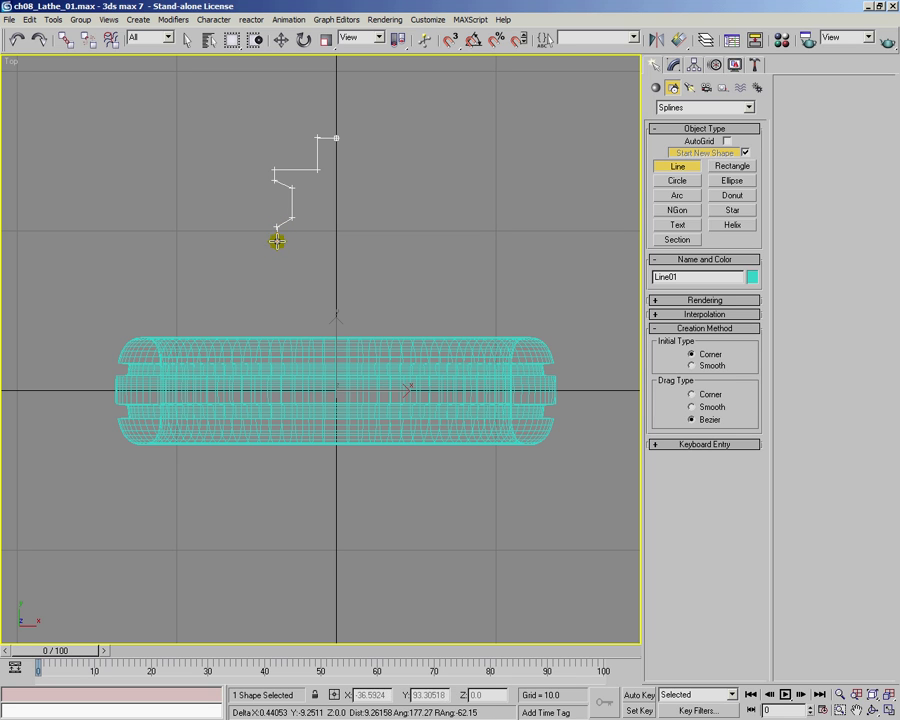
{"action": "left_click", "coordinate": [277, 238]}
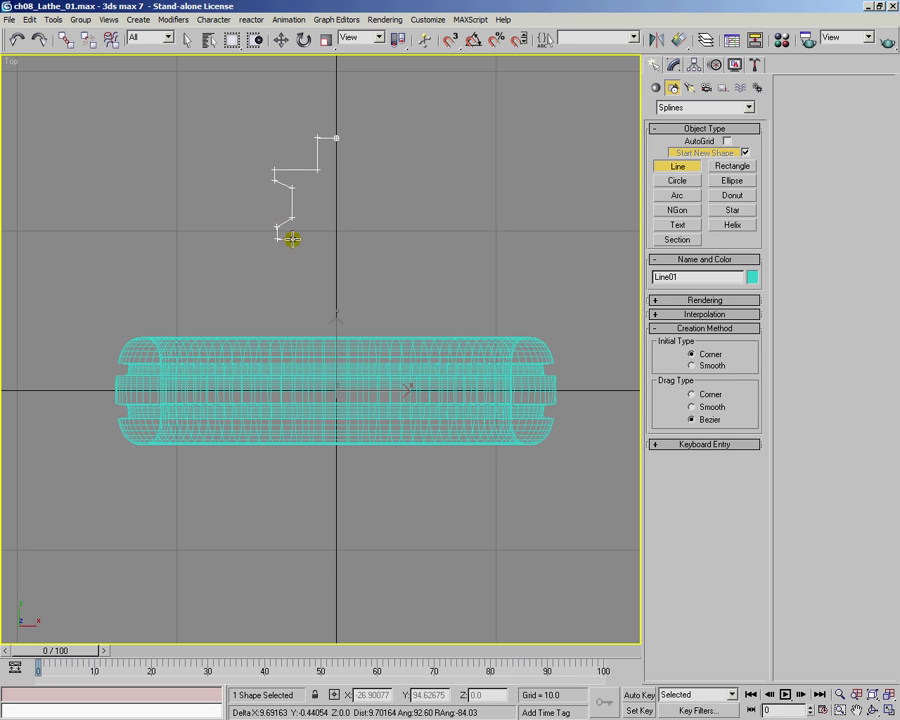
{"action": "left_click", "coordinate": [292, 237]}
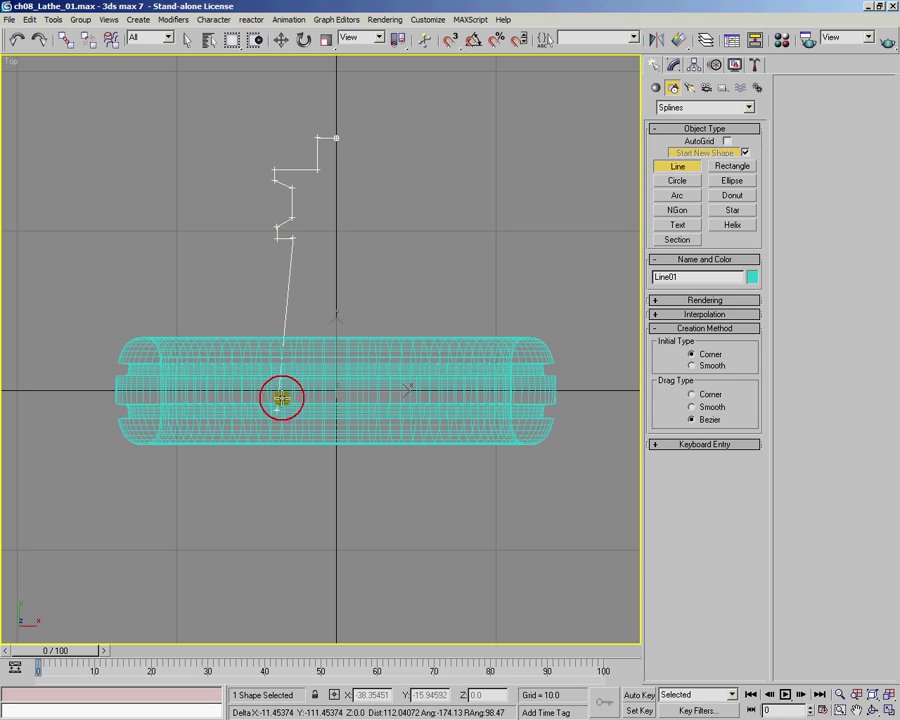
- Continue the line down a long straight shaft, add a stepped foot ending on the vertical axis, and finish the open profile
{"action": "left_click", "coordinate": [293, 609]}
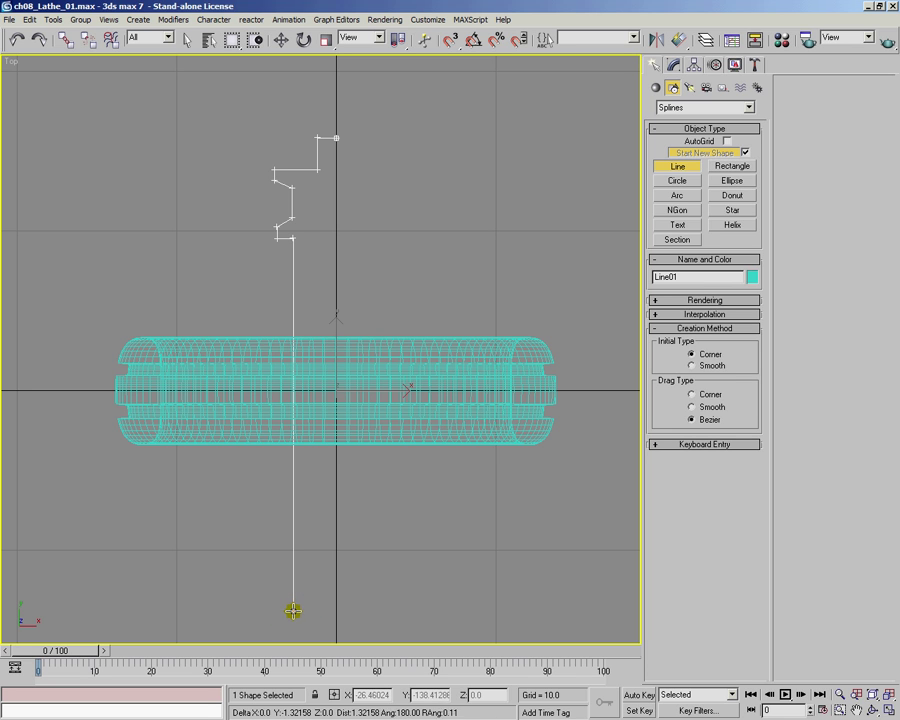
{"action": "left_click", "coordinate": [279, 608]}
{"action": "left_click", "coordinate": [280, 635]}
{"action": "left_click", "coordinate": [337, 633]}
{"action": "right_click", "coordinate": [337, 633]}
{"action": "middle_click_drag", "start_coordinate": [405, 550], "coordinate": [398, 514]}
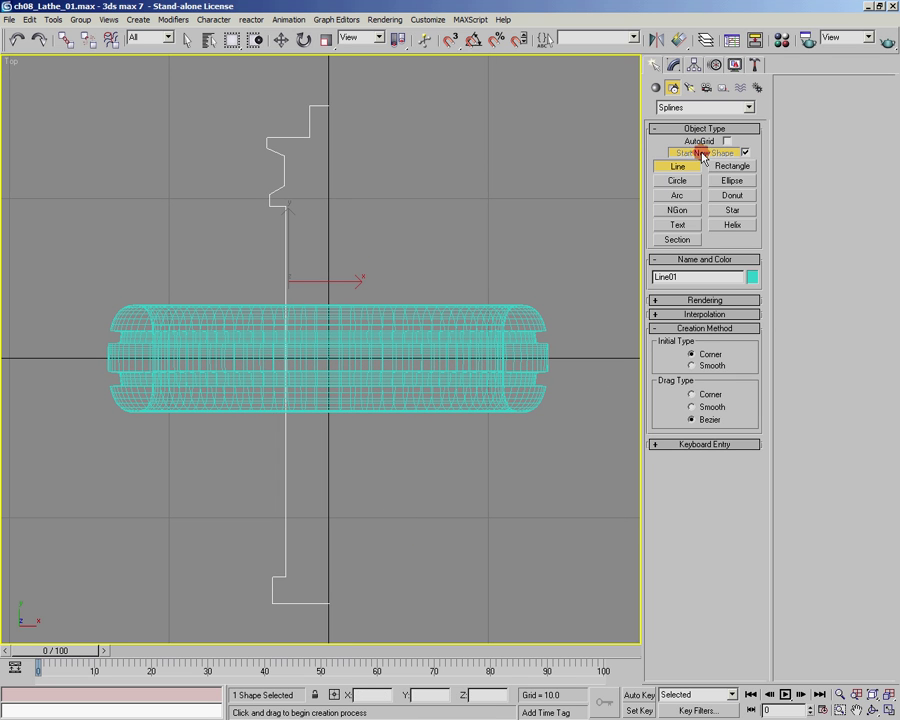
- Move only the line profile's pivot to X 0 and leave pivot editing
{"action": "left_click", "coordinate": [693, 65]}
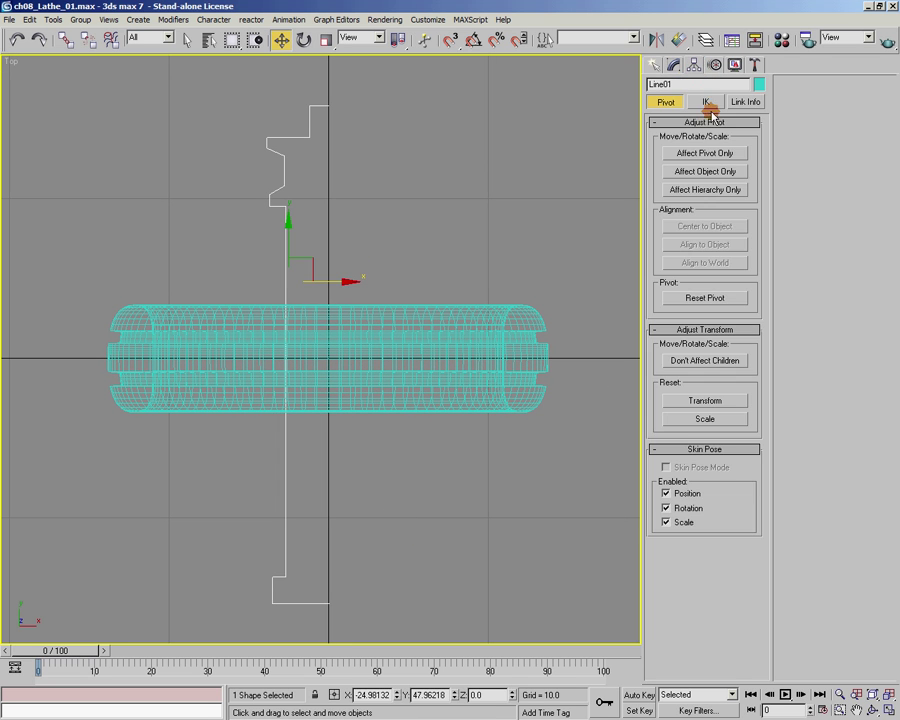
{"action": "left_click", "coordinate": [705, 153]}
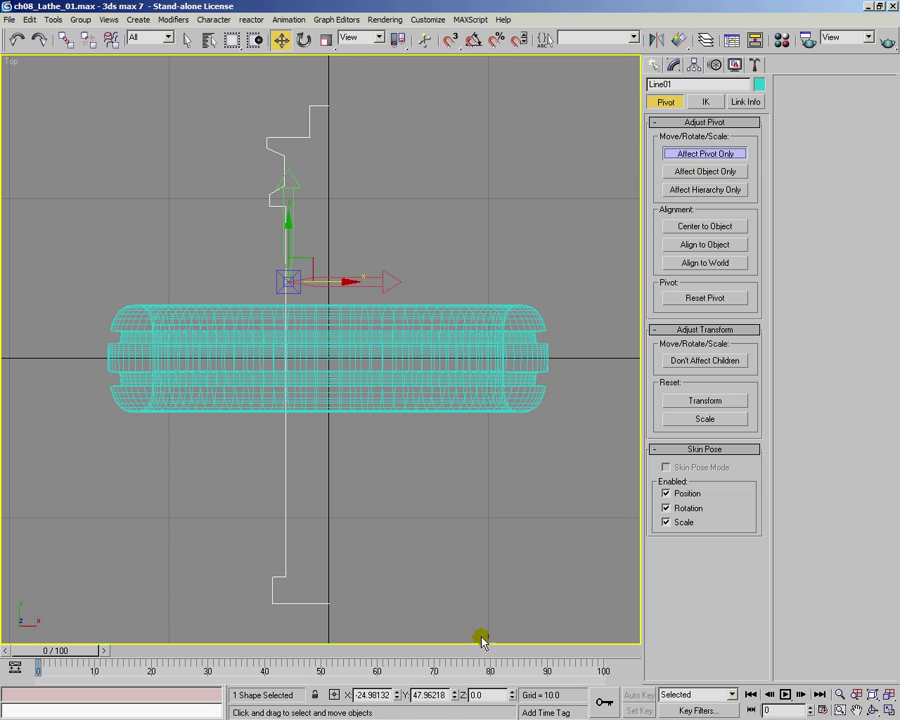
{"action": "right_click", "coordinate": [397, 699]}
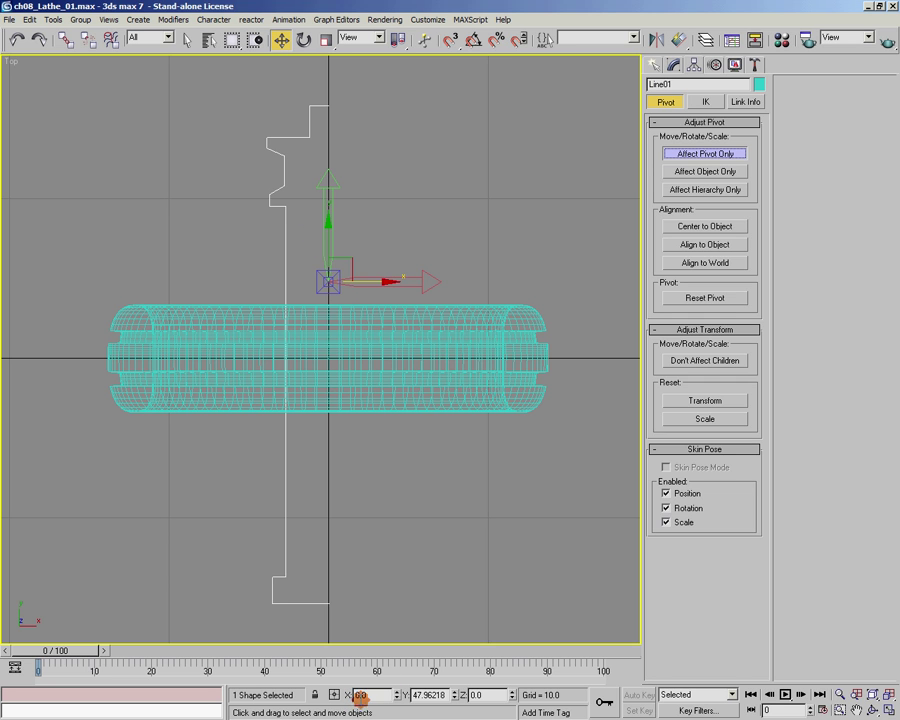
{"action": "left_click", "coordinate": [670, 64]}
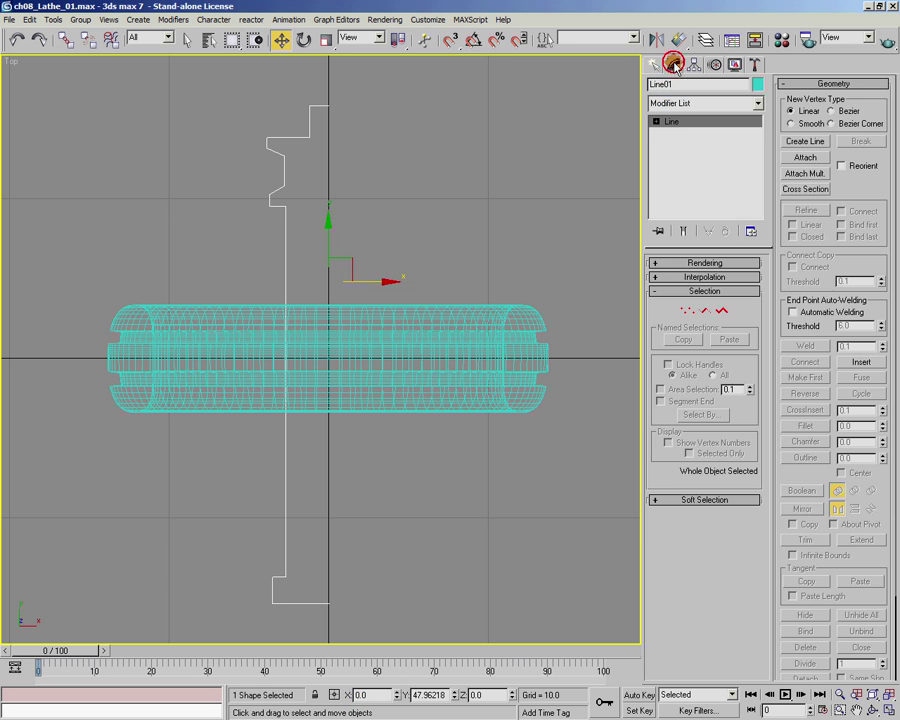
- Try copying the ring's Lathe modifier onto the line profile and look at it in the Perspective view
{"action": "left_click", "coordinate": [541, 303]}
{"action": "left_click_drag", "start_coordinate": [700, 130], "coordinate": [311, 107]}
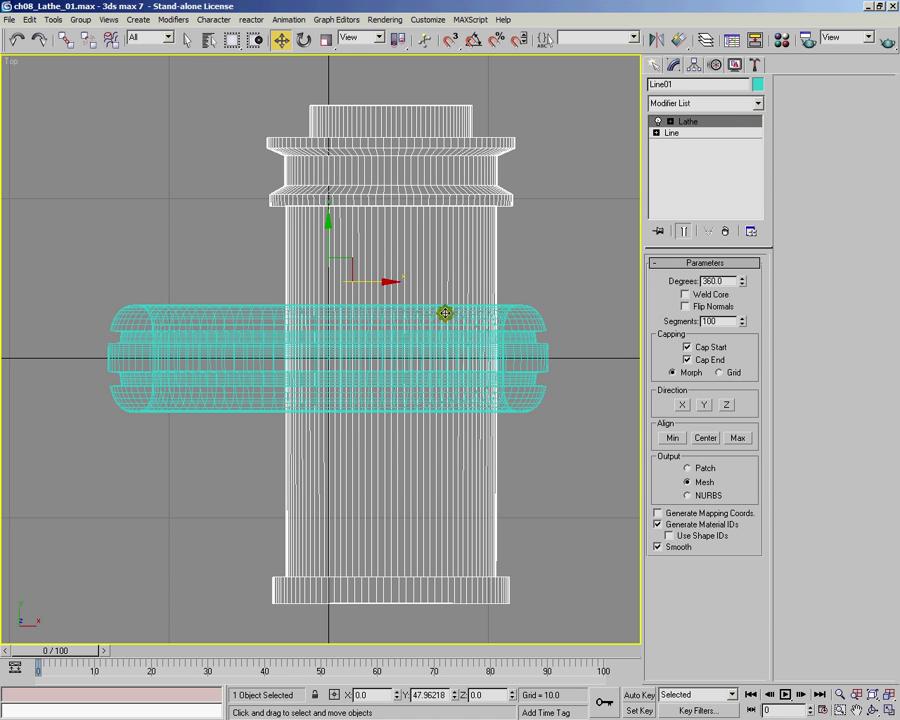
{"action": "key", "text": "p"}
{"action": "middle_click_drag", "start_coordinate": [457, 376], "coordinate": [444, 271], "text": "alt"}
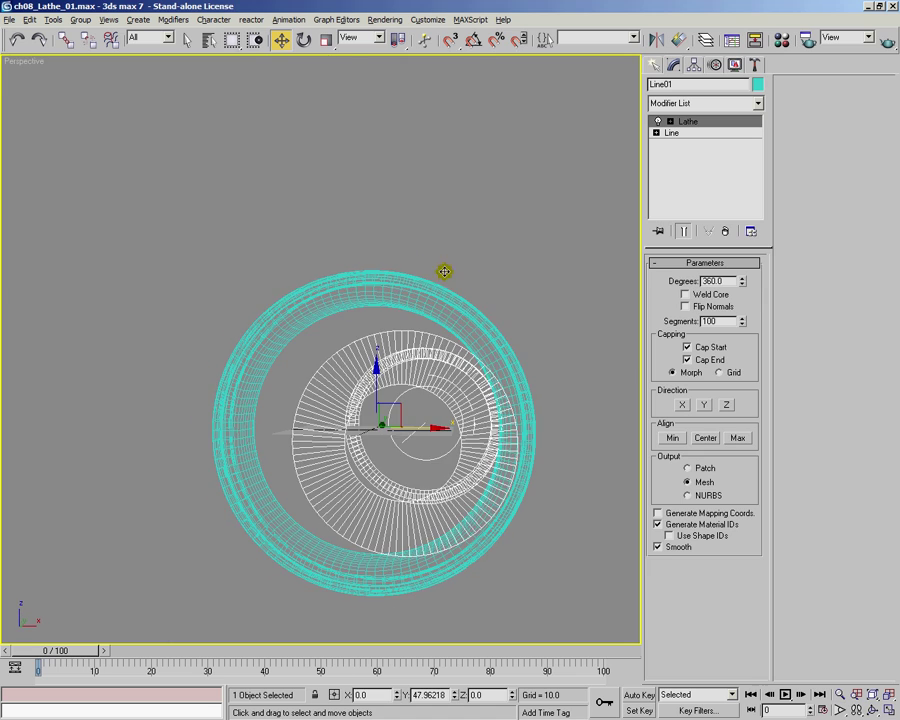
- Try the Z, Y and X directions for the copied Lathe and return it to Y
{"action": "left_click", "coordinate": [728, 405]}
{"action": "middle_click_drag", "start_coordinate": [520, 347], "coordinate": [517, 400], "text": "alt"}
{"action": "left_click", "coordinate": [706, 407]}
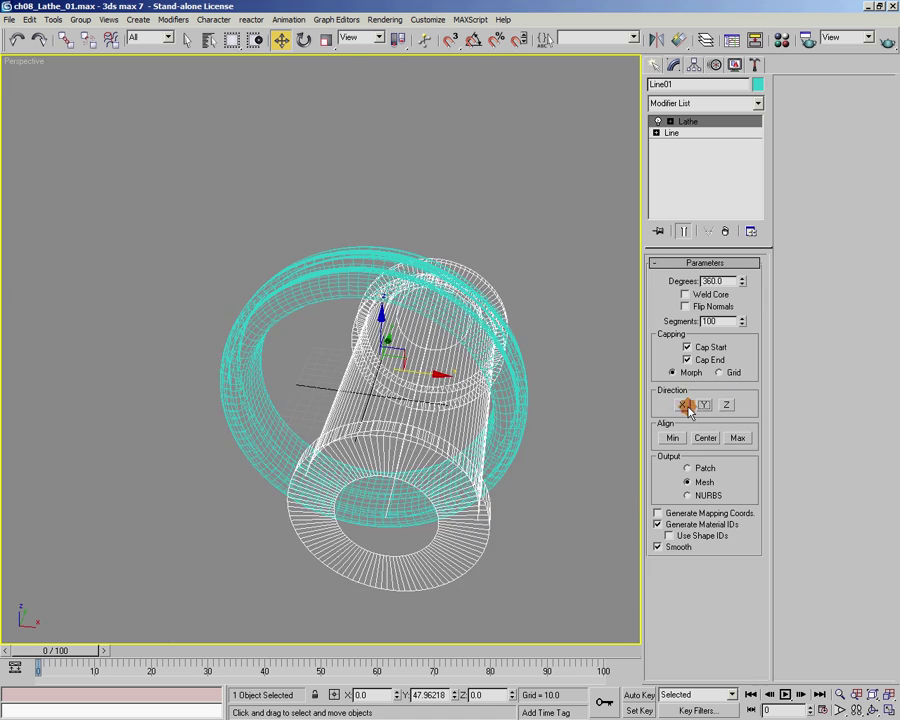
{"action": "left_click", "coordinate": [686, 406]}
{"action": "left_click", "coordinate": [706, 405]}
- Check the copied Lathe's shape from several angles and remove that modifier from the line profile
{"action": "middle_click_drag", "start_coordinate": [619, 398], "coordinate": [428, 372], "text": "alt"}
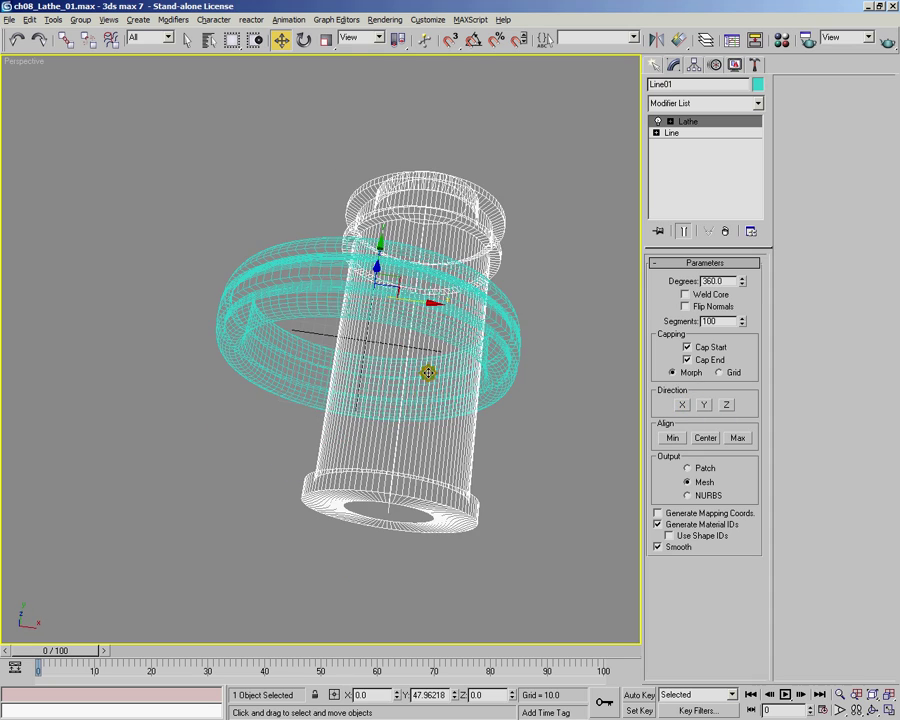
{"action": "middle_click_drag", "start_coordinate": [425, 298], "coordinate": [445, 291], "text": "alt"}
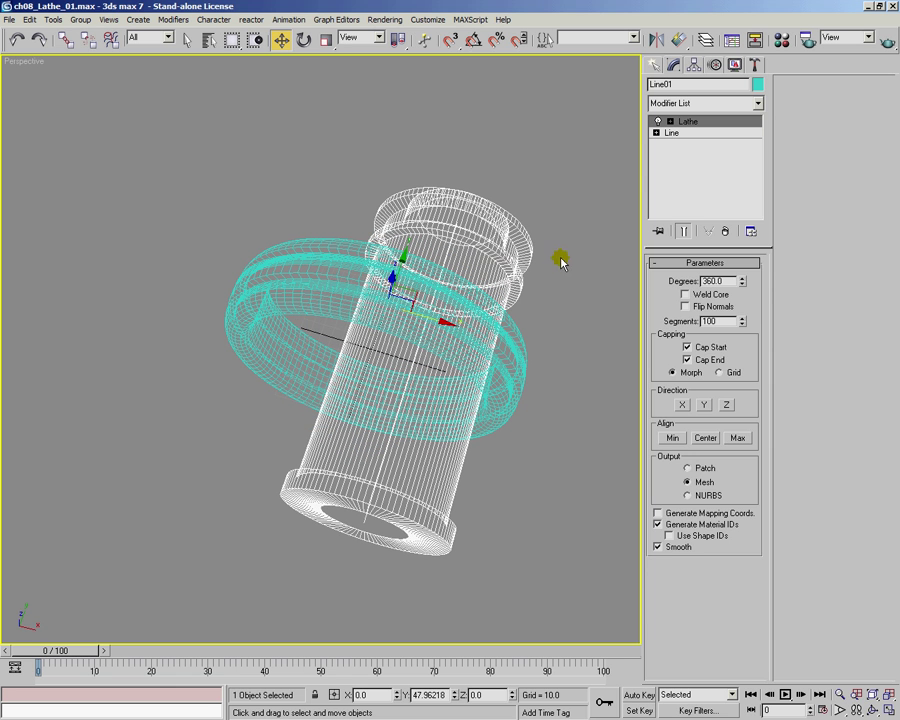
{"action": "middle_click_drag", "start_coordinate": [536, 240], "coordinate": [530, 285], "text": "alt"}
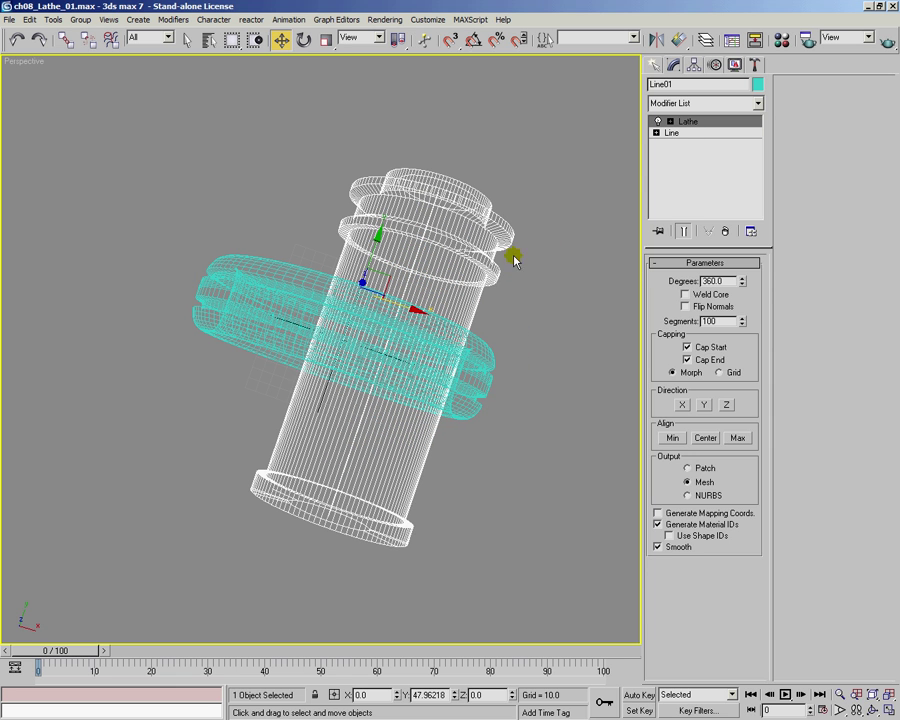
{"action": "left_click", "coordinate": [503, 213]}
{"action": "left_click", "coordinate": [484, 210]}
{"action": "left_click", "coordinate": [728, 231]}
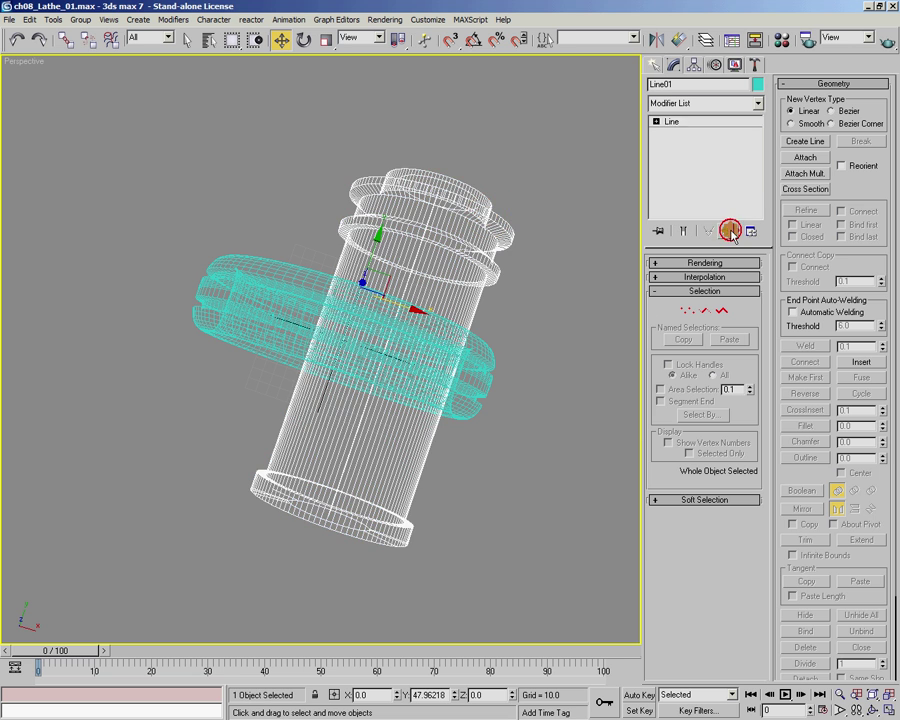
- Apply a new Lathe modifier to the line profile and display the objects shaded in the Perspective view
{"action": "middle_click_drag", "start_coordinate": [442, 211], "coordinate": [297, 299], "text": "alt"}
{"action": "scroll", "coordinate": [345, 386], "scroll_direction": "up", "scroll_amount": 2}
{"action": "middle_click_drag", "start_coordinate": [346, 387], "coordinate": [346, 352]}
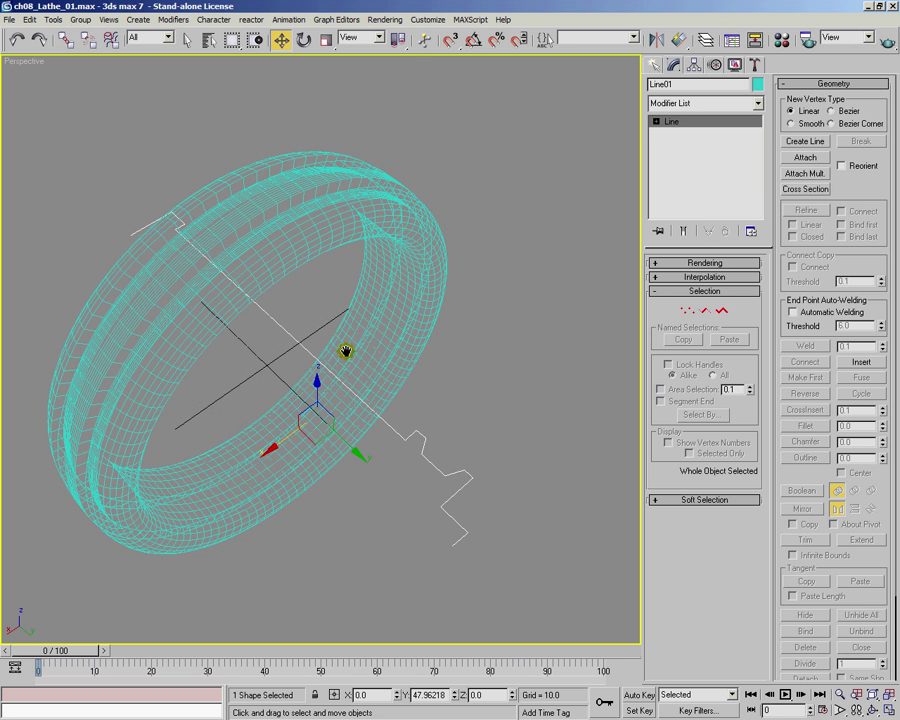
{"action": "left_click", "coordinate": [759, 104]}
{"action": "left_click_drag", "start_coordinate": [759, 141], "coordinate": [764, 283]}
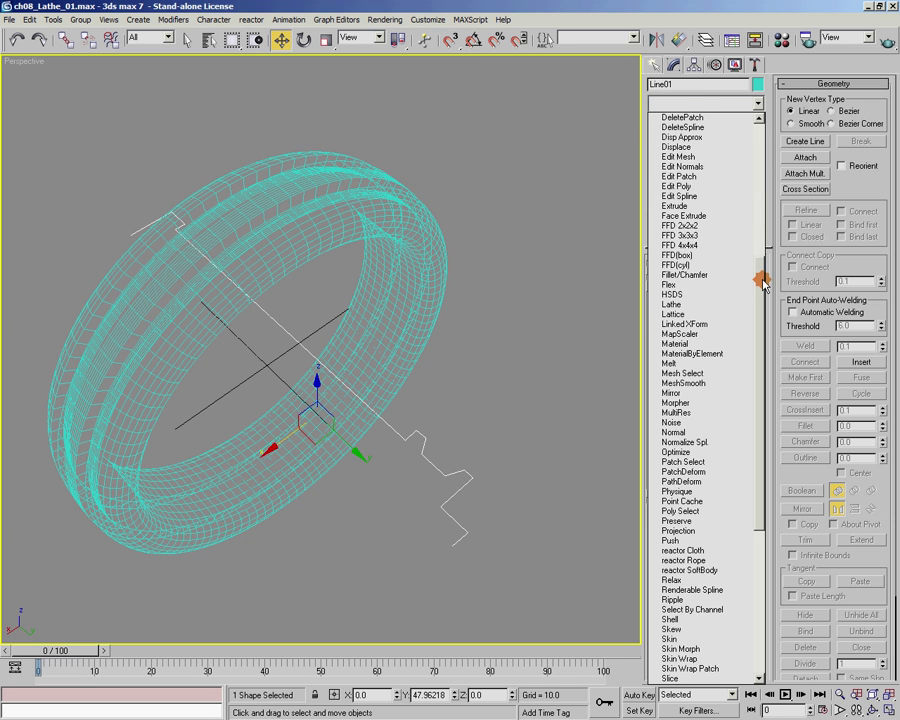
{"action": "left_click", "coordinate": [665, 304]}
{"action": "mouse_move", "coordinate": [428, 303]}
{"action": "middle_mouse_down", "text": "alt"}
{"action": "mouse_move", "coordinate": [300, 364]}
{"action": "mouse_move", "coordinate": [314, 296]}
{"action": "mouse_move", "coordinate": [260, 316]}
{"action": "mouse_move", "coordinate": [312, 318]}
{"action": "mouse_move", "coordinate": [352, 341]}
{"action": "middle_mouse_up", "text": "alt"}
{"action": "key", "text": "F3"}
{"action": "middle_click_drag", "start_coordinate": [451, 370], "coordinate": [329, 374], "text": "alt"}
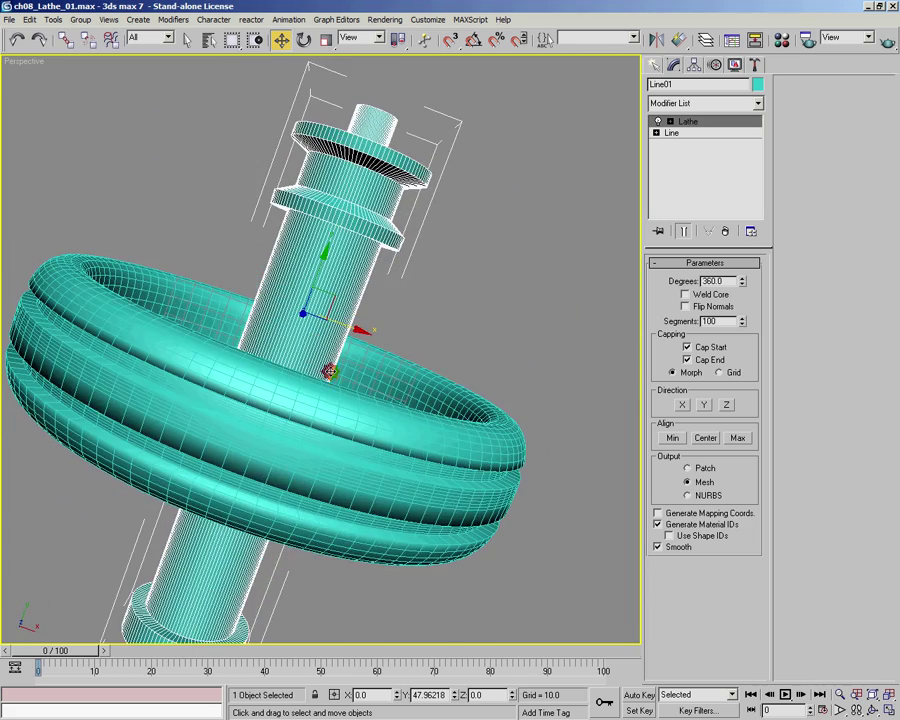
{"action": "key", "text": "t"}
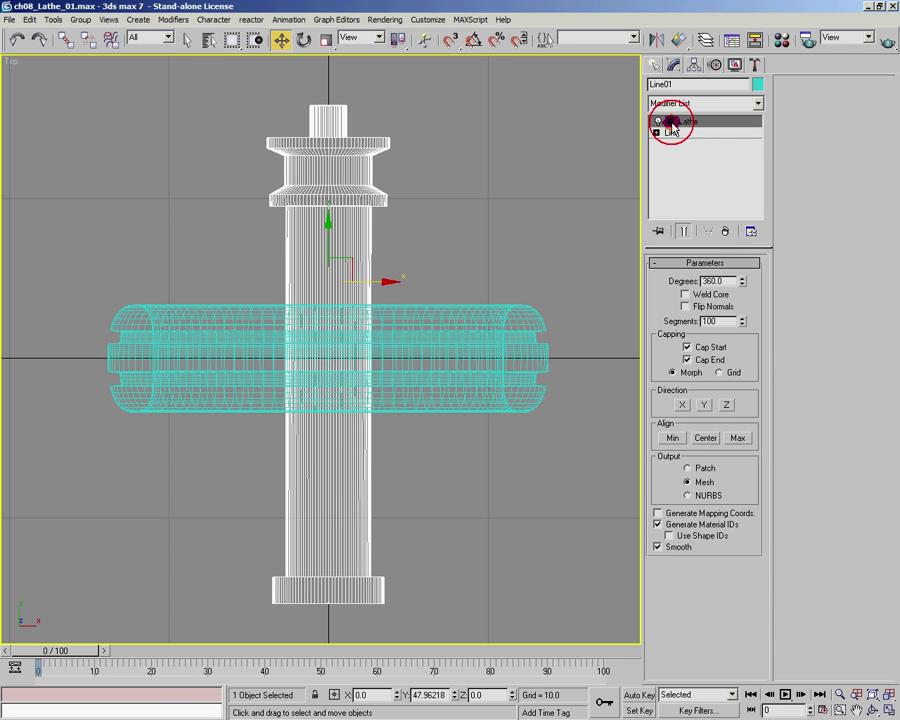
{"action": "left_click_drag", "start_coordinate": [378, 281], "coordinate": [436, 283]}
{"action": "right_click", "coordinate": [432, 283]}
{"action": "key", "text": "p"}
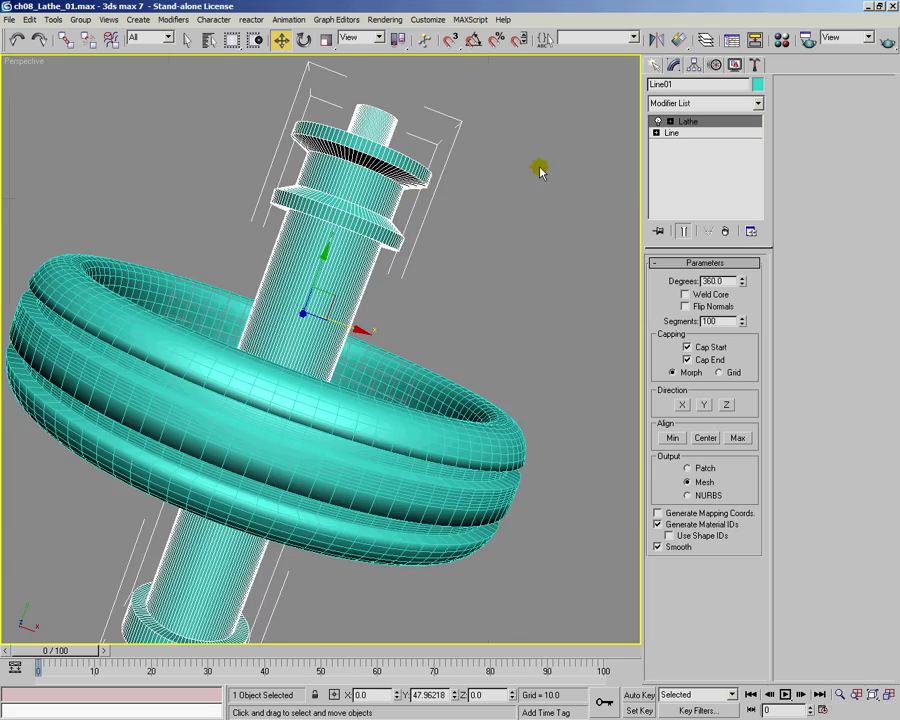
- Shift the Axis of the post's Lathe modifier along X to about 12.25 to open a hole through its center
{"action": "middle_click_drag", "start_coordinate": [482, 318], "coordinate": [281, 297], "text": "alt"}
{"action": "scroll", "coordinate": [281, 297], "scroll_direction": "up", "scroll_amount": 3}
{"action": "left_click", "coordinate": [670, 121]}
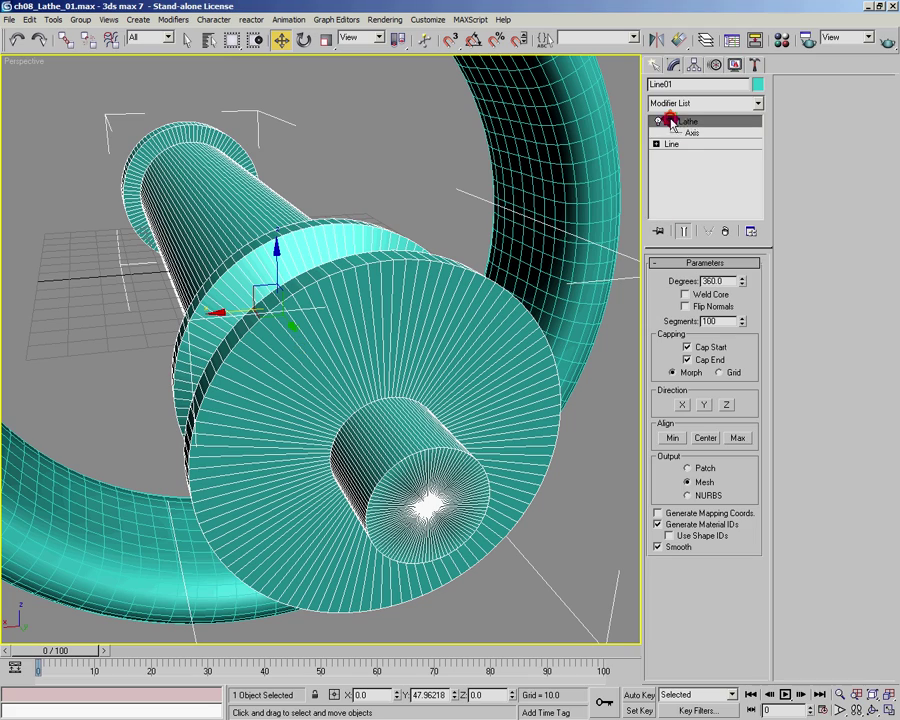
{"action": "left_click", "coordinate": [693, 132]}
{"action": "left_click_drag", "start_coordinate": [219, 311], "coordinate": [377, 603]}
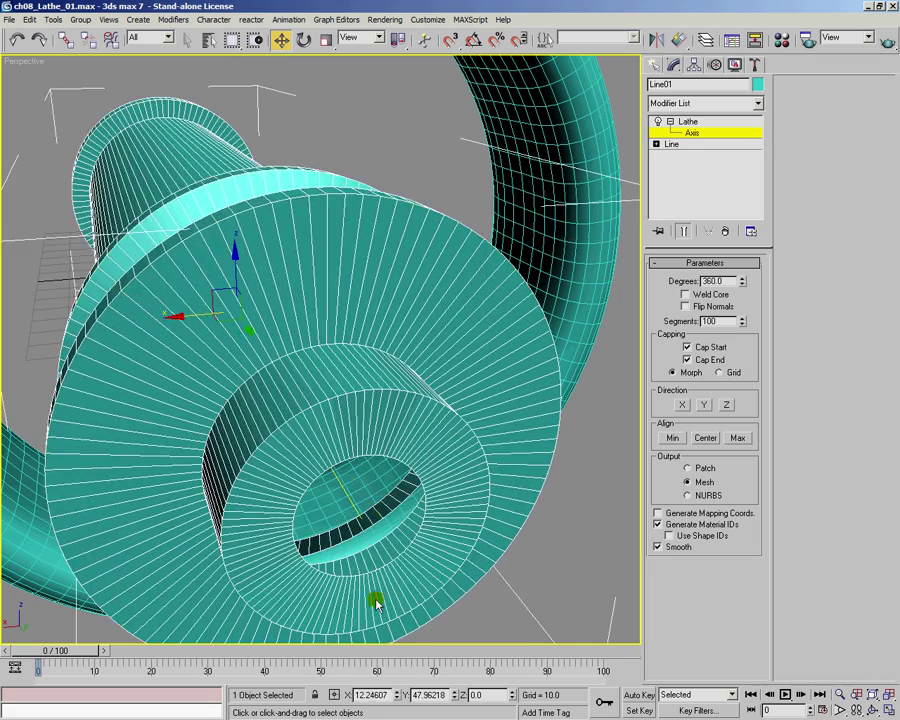
- Return the post's Lathe axis to X 0, show the Top view and leave the Axis level
{"action": "left_click_drag", "start_coordinate": [341, 420], "coordinate": [350, 286]}
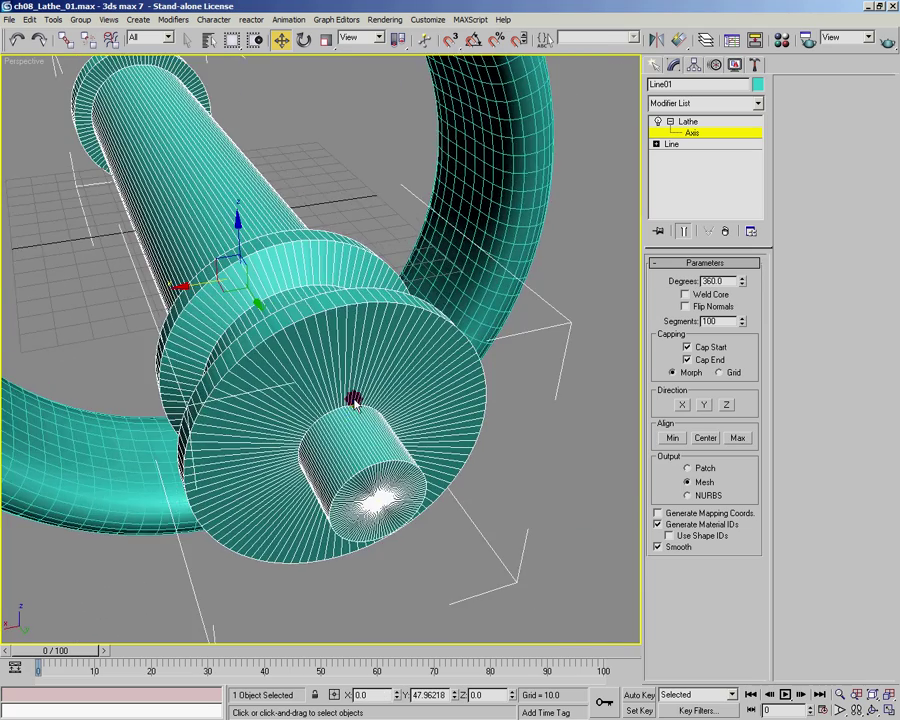
{"action": "key", "text": "t"}
{"action": "left_click", "coordinate": [672, 121]}
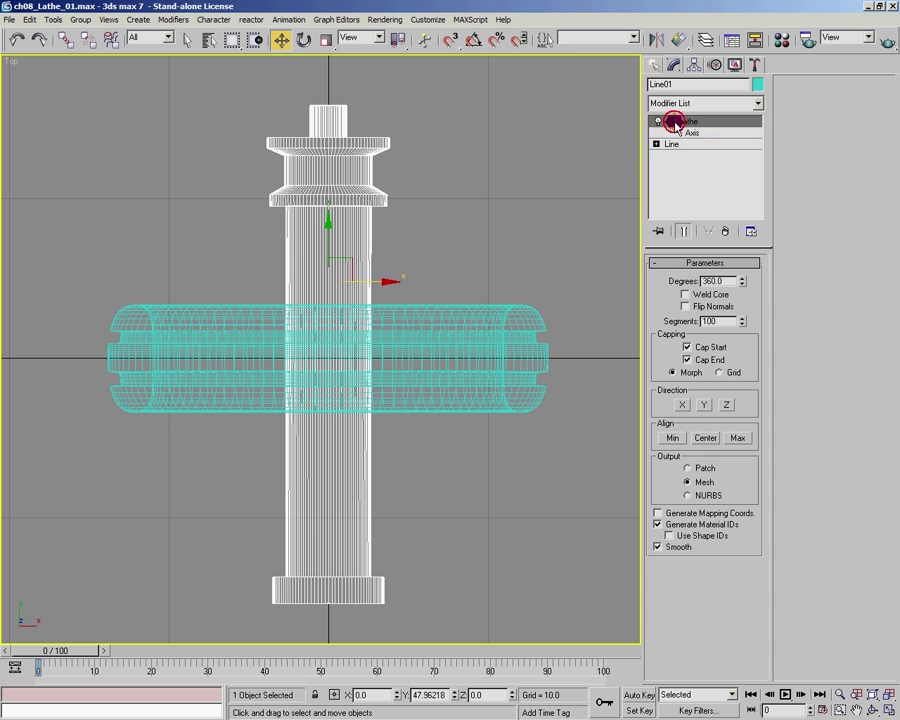
- Narrow the post's shaft by moving its two line profile vertices inward along X with the end result shown
{"action": "left_click", "coordinate": [670, 132]}
{"action": "left_click", "coordinate": [687, 312]}
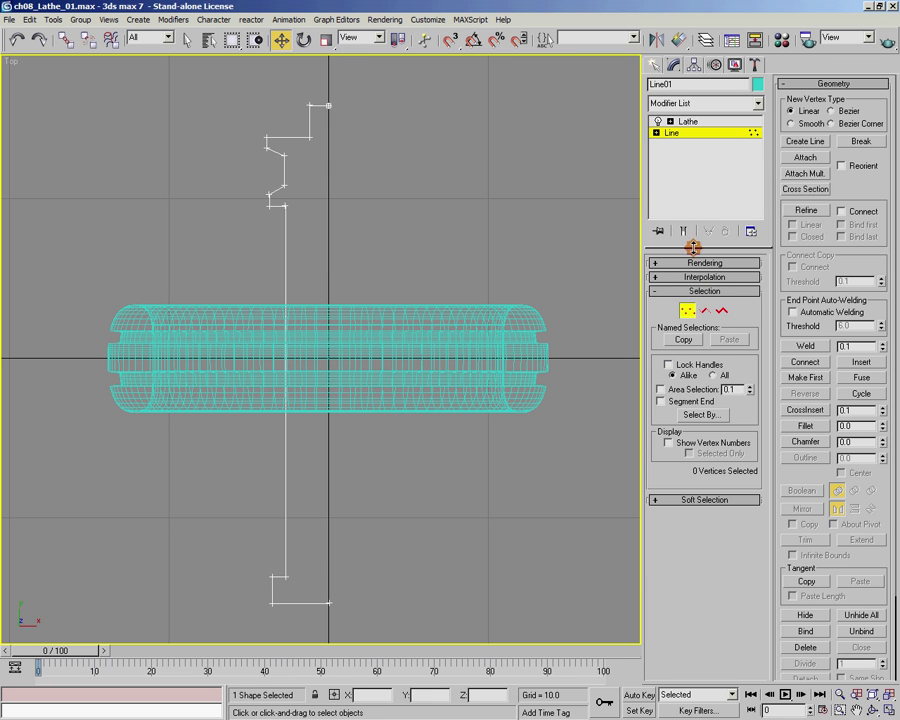
{"action": "left_click", "coordinate": [683, 231]}
{"action": "left_click_drag", "start_coordinate": [283, 198], "coordinate": [318, 594]}
{"action": "left_click_drag", "start_coordinate": [337, 205], "coordinate": [369, 206]}
- Hide the end result and move the base's bottom end vertex onto the center axis, leveling the bottom edge of the profile
{"action": "middle_click_drag", "start_coordinate": [271, 567], "coordinate": [272, 356]}
{"action": "scroll", "coordinate": [273, 356], "scroll_direction": "up", "scroll_amount": 3}
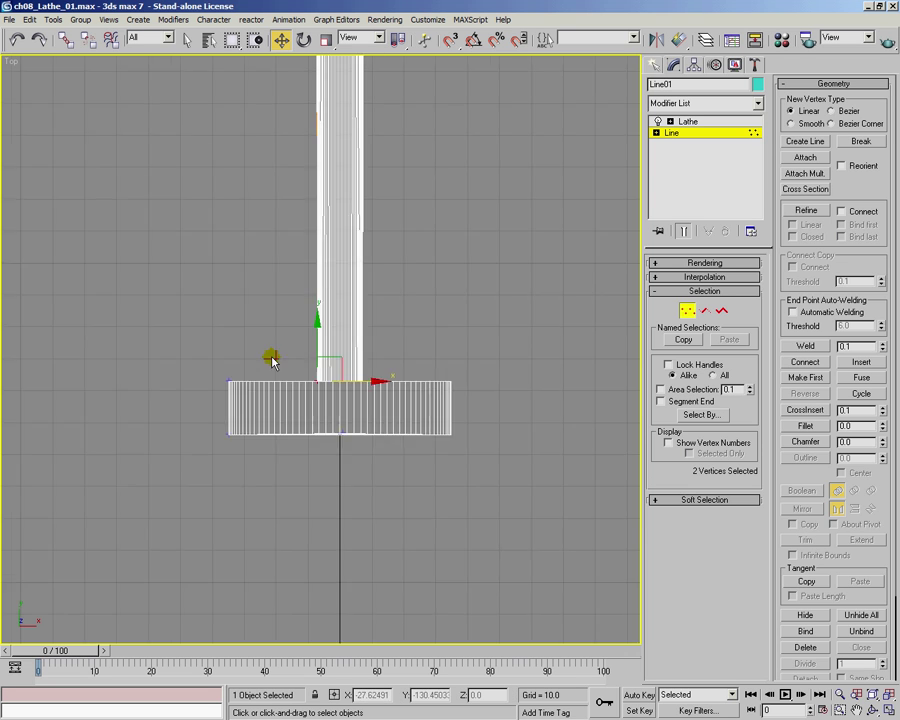
{"action": "middle_click_drag", "start_coordinate": [268, 434], "coordinate": [342, 306]}
{"action": "scroll", "coordinate": [342, 306], "scroll_direction": "up", "scroll_amount": 3}
{"action": "middle_click_drag", "start_coordinate": [366, 248], "coordinate": [339, 431]}
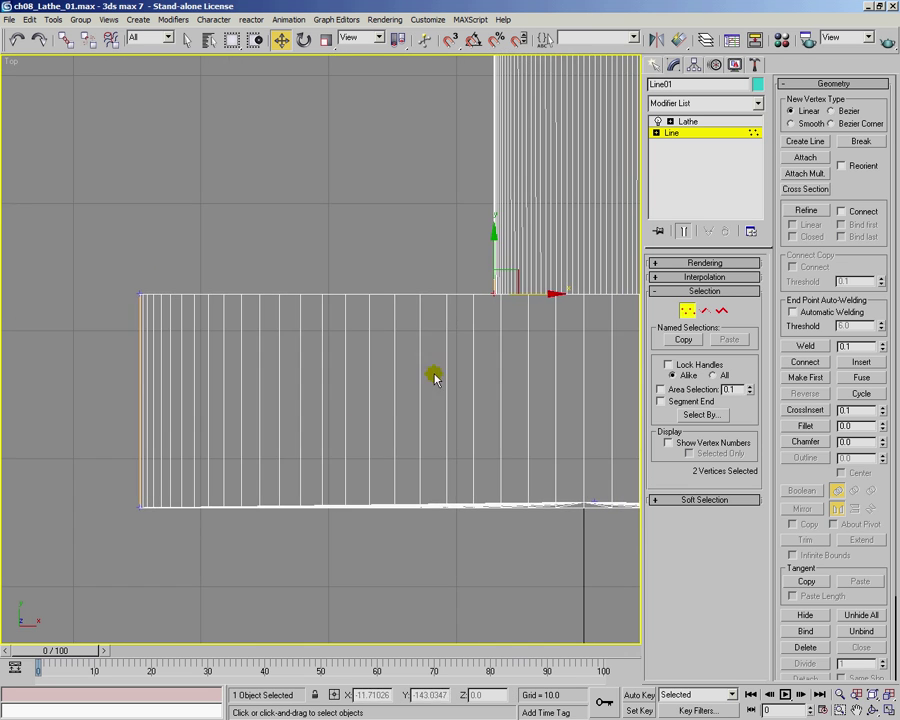
{"action": "left_click", "coordinate": [682, 233]}
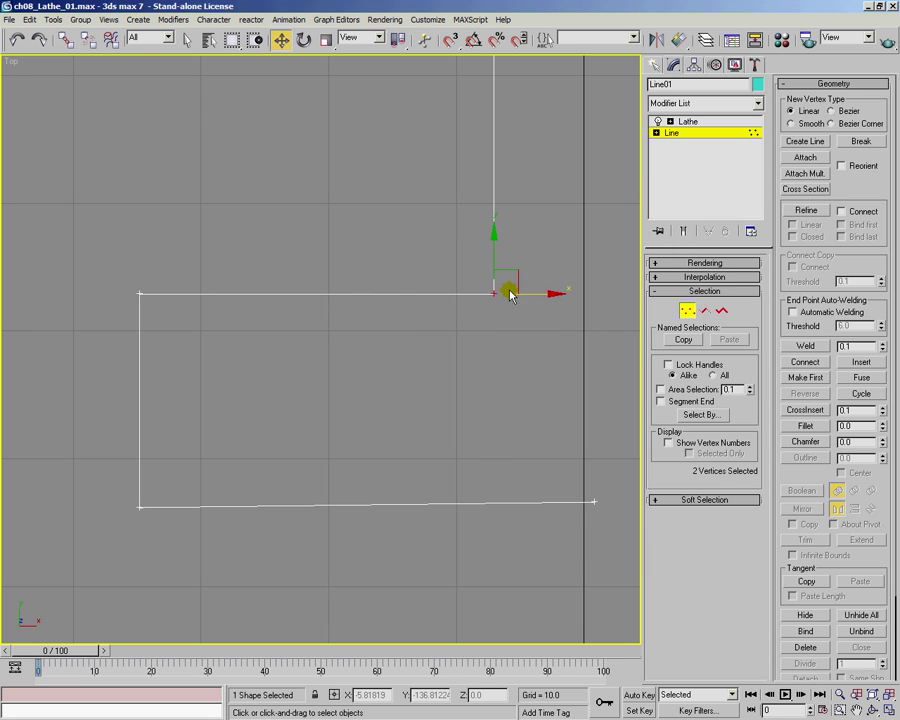
{"action": "left_click", "coordinate": [600, 498]}
{"action": "left_click_drag", "start_coordinate": [614, 497], "coordinate": [608, 481]}
{"action": "right_click", "coordinate": [608, 481]}
- Refine the line profile with extra vertices next to the base's outer corners and the shaft's inner corner
{"action": "left_click", "coordinate": [806, 211]}
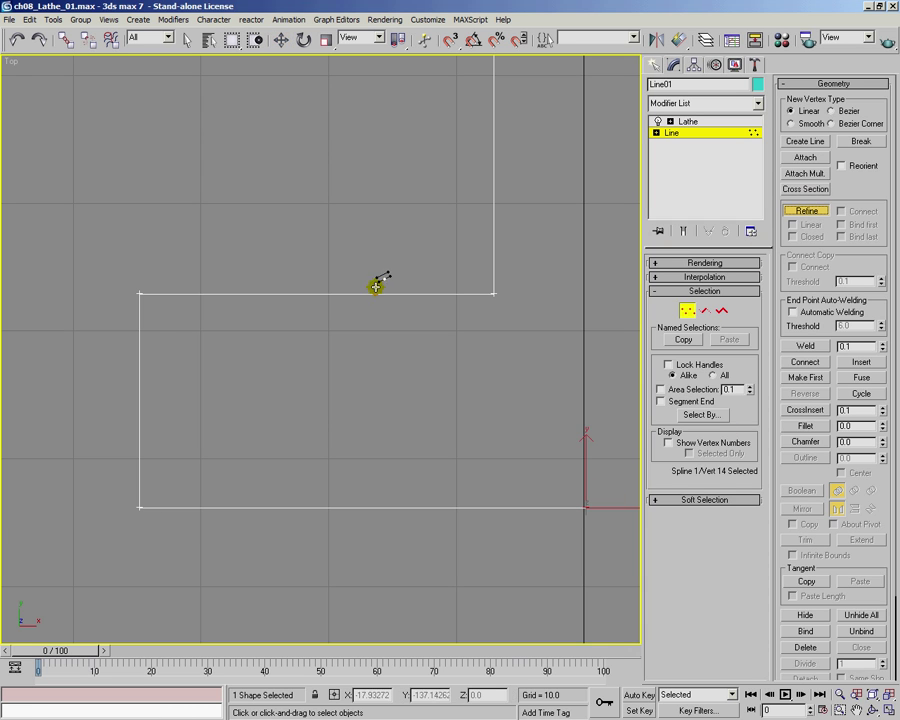
{"action": "left_click", "coordinate": [140, 316]}
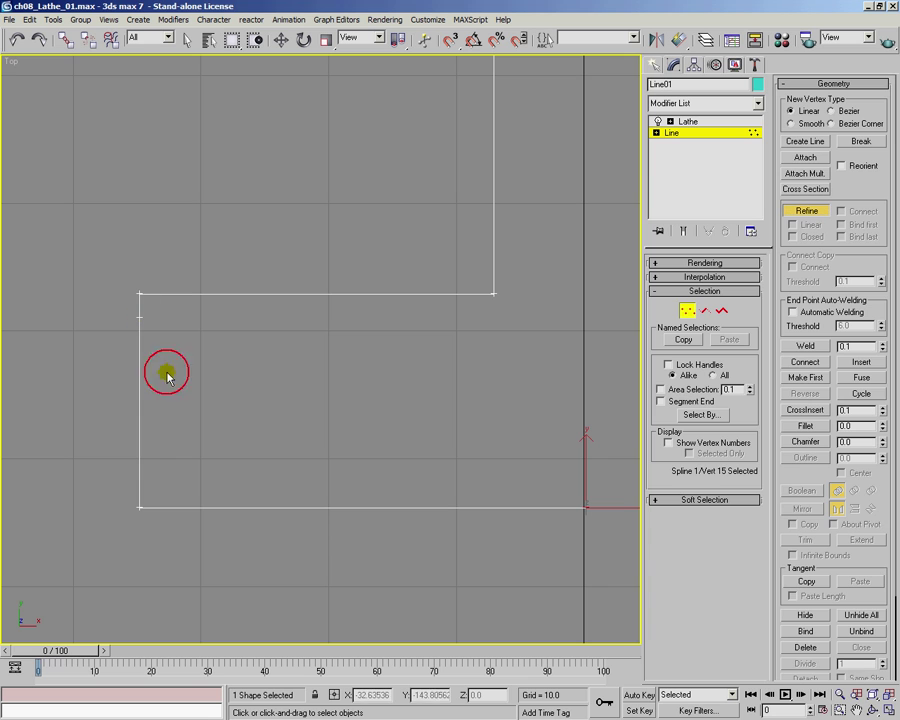
{"action": "left_click", "coordinate": [140, 488]}
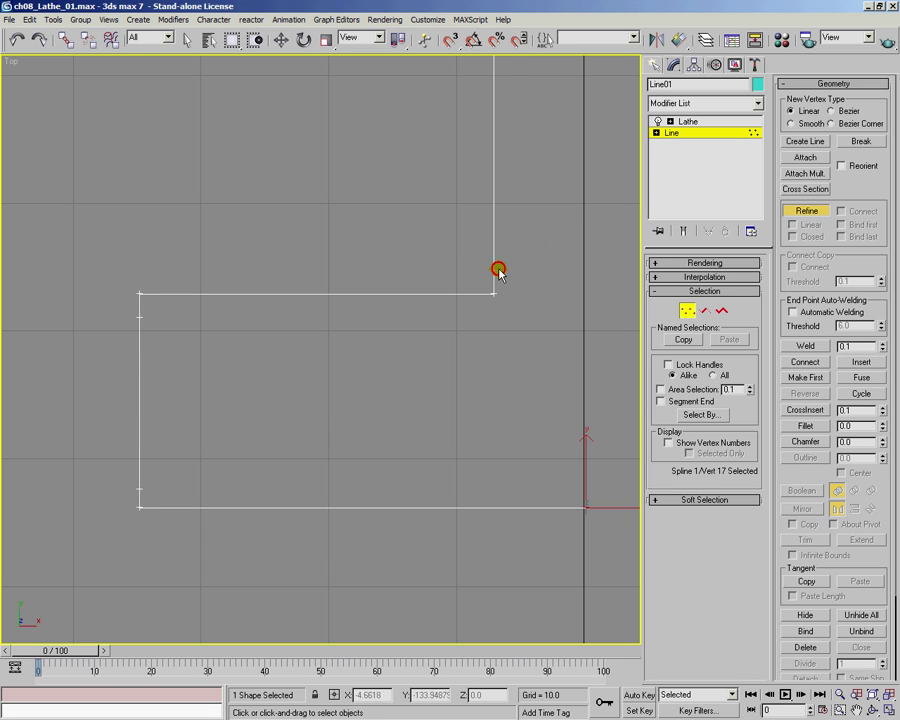
- Delete the three original corner vertices to bevel the base profile, and raise the lower outer bevel vertex slightly
{"action": "left_click", "coordinate": [281, 39]}
{"action": "left_click_drag", "start_coordinate": [532, 307], "coordinate": [512, 294]}
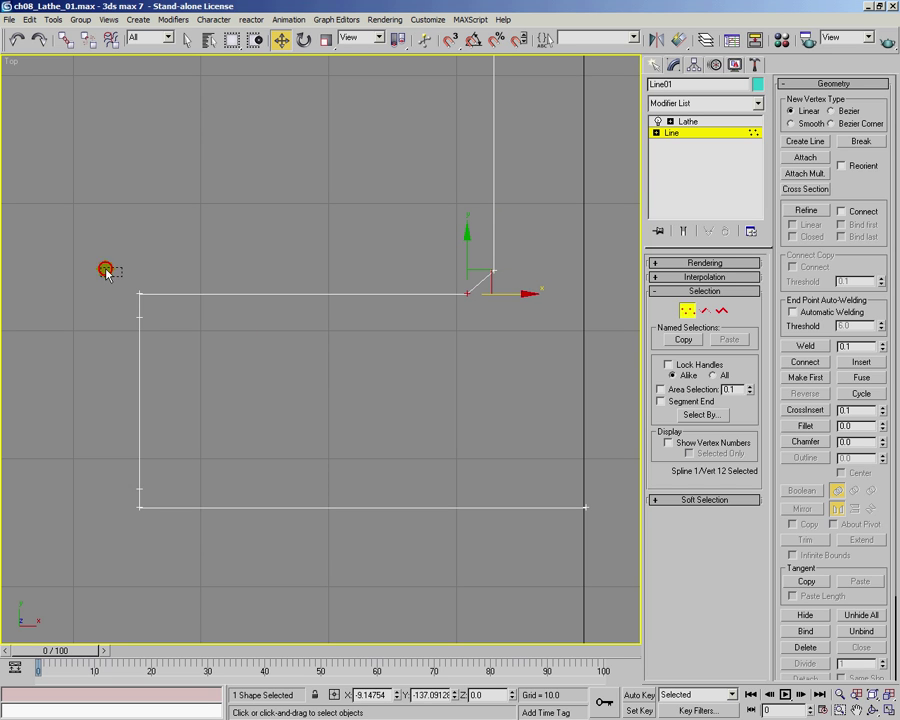
{"action": "left_click_drag", "start_coordinate": [106, 270], "coordinate": [176, 305]}
{"action": "left_click_drag", "start_coordinate": [120, 497], "coordinate": [209, 476], "text": "ctrl"}
{"action": "left_click", "coordinate": [148, 481]}
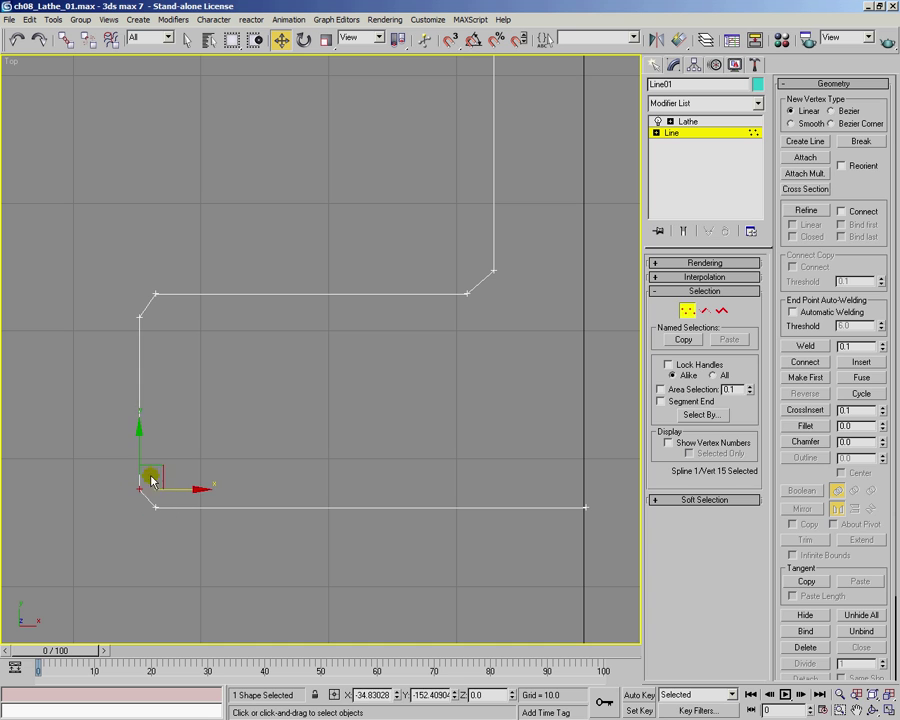
{"action": "left_click_drag", "start_coordinate": [139, 452], "coordinate": [138, 444]}
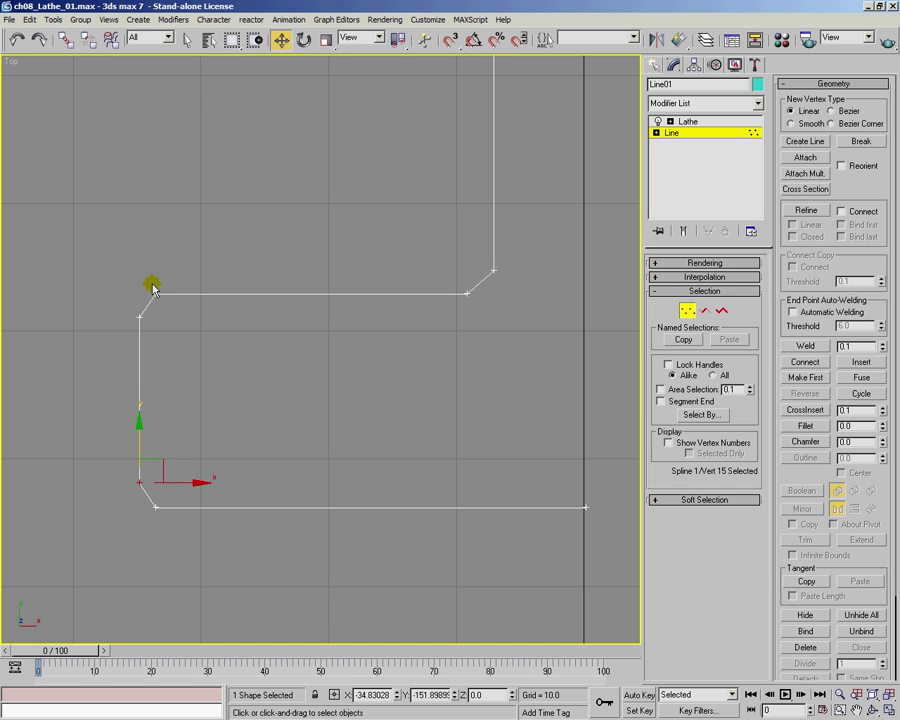
{"action": "left_click", "coordinate": [180, 335]}
- Convert the six bevel vertices of the base profile to Bezier Corner
{"action": "left_click_drag", "start_coordinate": [179, 291], "coordinate": [110, 548]}
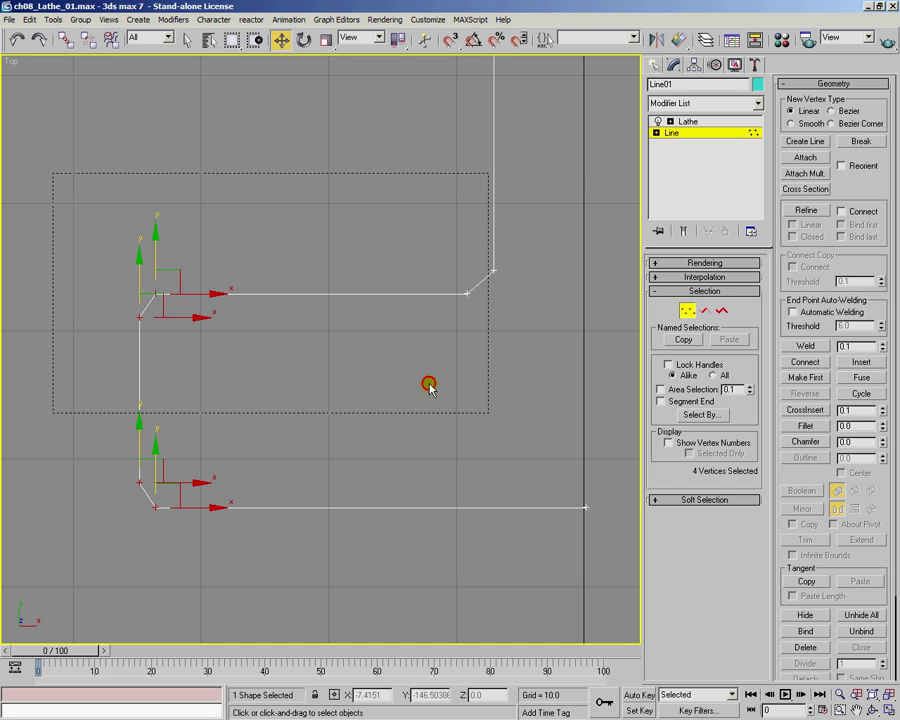
{"action": "left_click_drag", "start_coordinate": [609, 574], "coordinate": [609, 572]}
{"action": "right_click", "coordinate": [491, 267]}
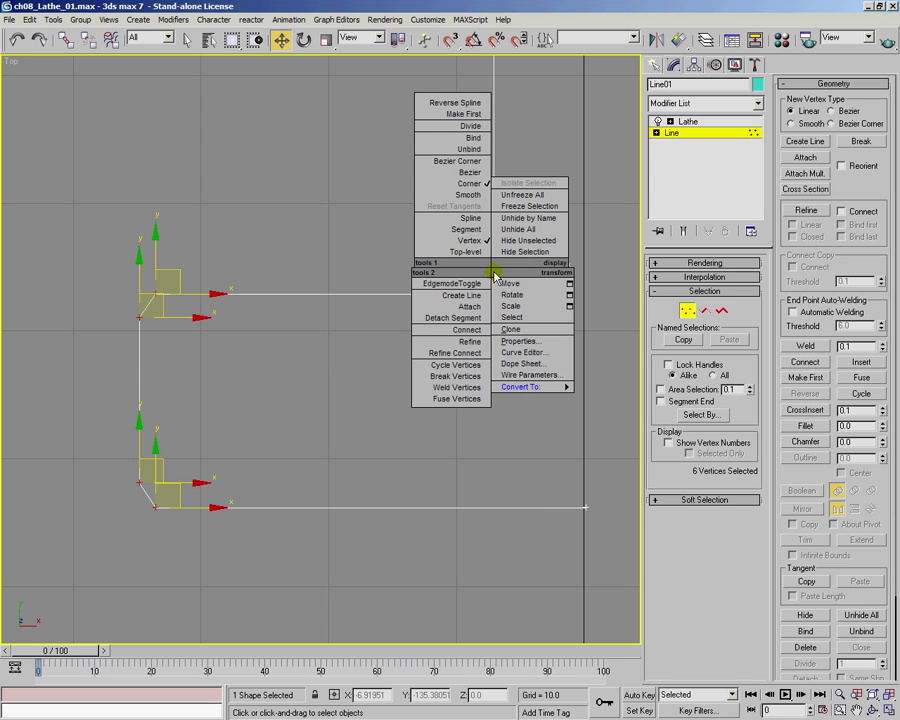
{"action": "left_click", "coordinate": [464, 162]}
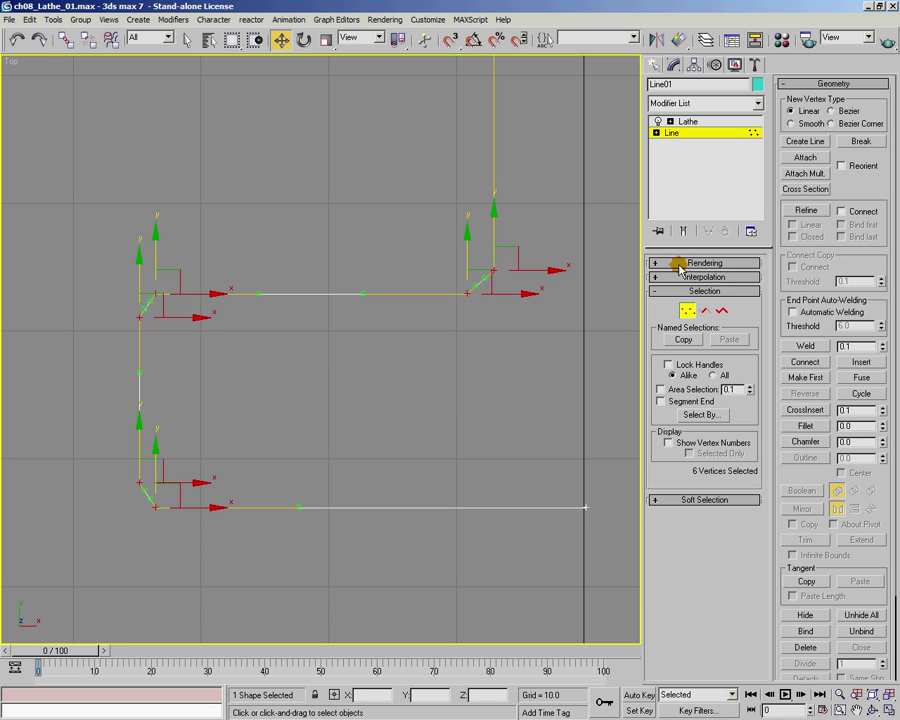
{"action": "left_click", "coordinate": [468, 345]}
- Show the end result and adjust the Bezier handles where the shaft meets the base to form a concave fillet
{"action": "middle_click_drag", "start_coordinate": [502, 255], "coordinate": [412, 331]}
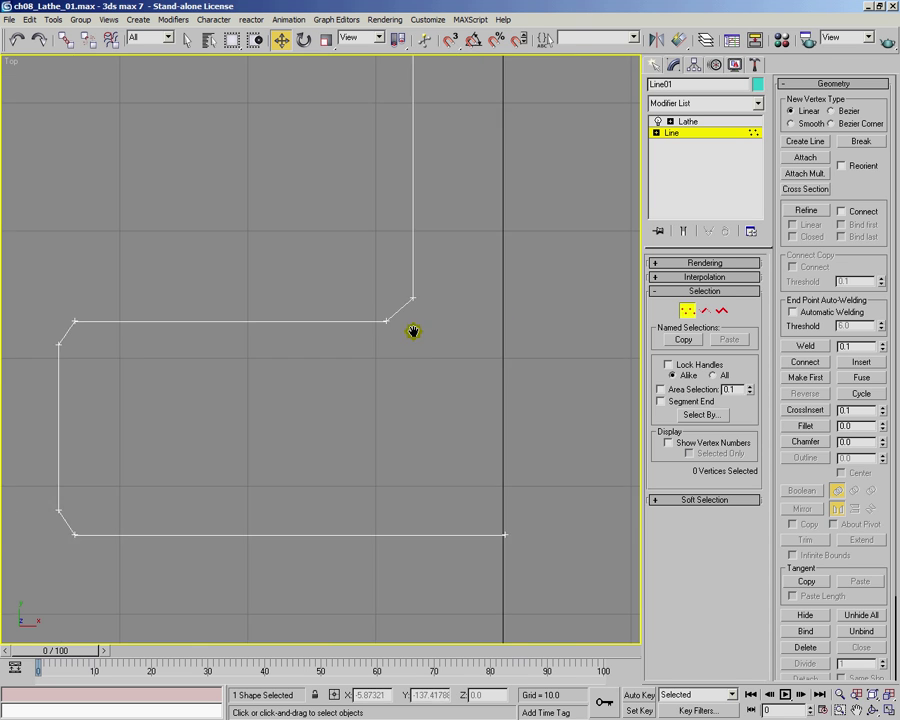
{"action": "left_click", "coordinate": [686, 231]}
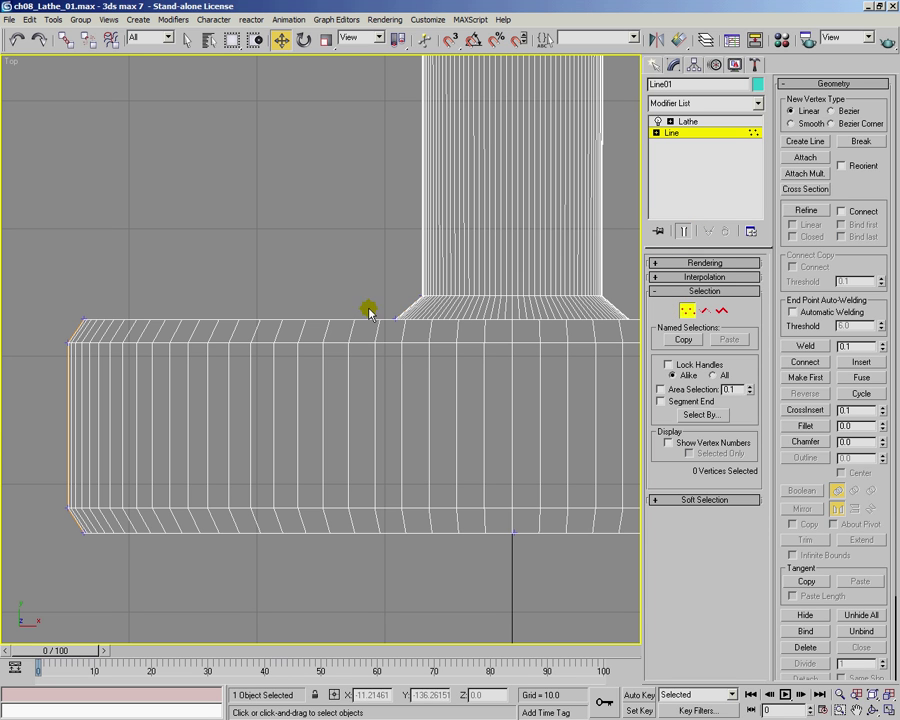
{"action": "scroll", "coordinate": [369, 313], "scroll_direction": "up", "scroll_amount": 8}
{"action": "left_click_drag", "start_coordinate": [403, 238], "coordinate": [227, 388]}
{"action": "scroll", "coordinate": [308, 393], "scroll_direction": "up", "scroll_amount": 2}
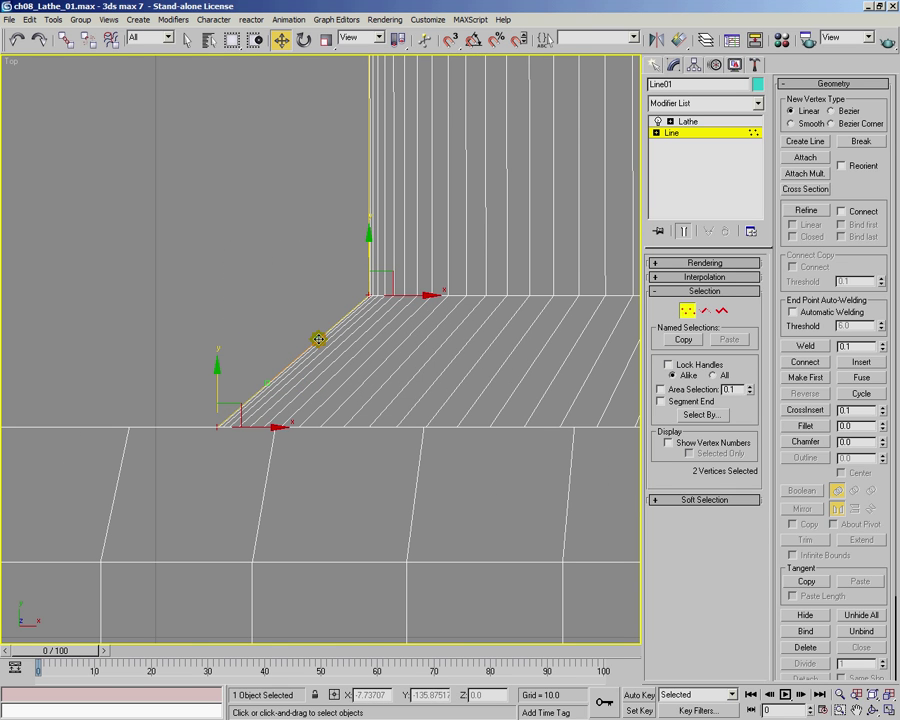
{"action": "left_click_drag", "start_coordinate": [318, 339], "coordinate": [354, 426]}
{"action": "scroll", "coordinate": [400, 400], "scroll_direction": "down", "scroll_amount": 5}
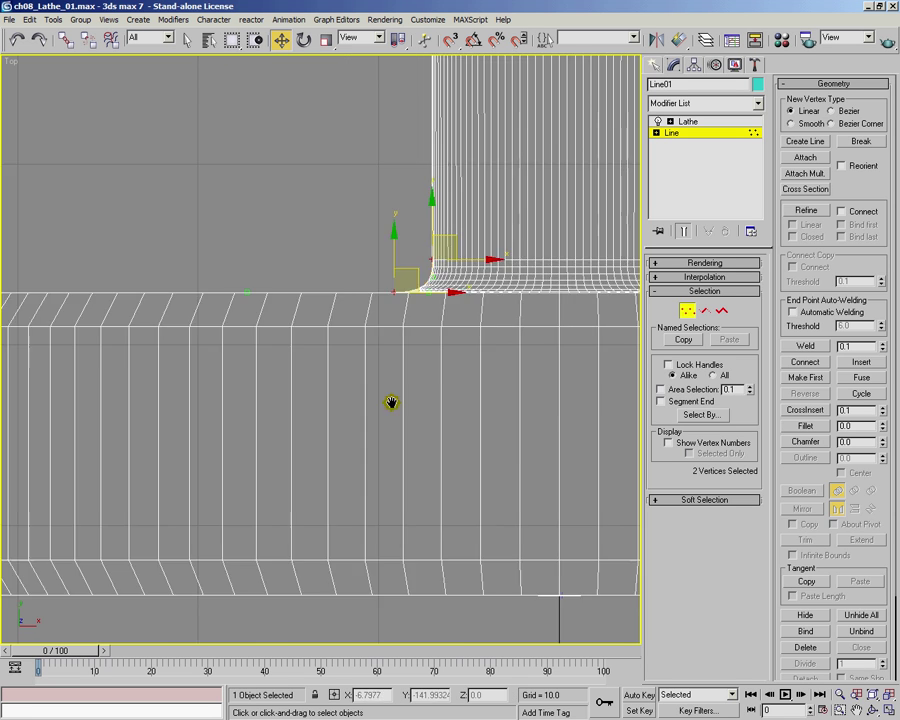
- Move the bevel vertices on the base's upper and lower edges inward to about X -32.75
{"action": "middle_click_drag", "start_coordinate": [264, 362], "coordinate": [435, 399]}
{"action": "scroll", "coordinate": [435, 399], "scroll_direction": "up", "scroll_amount": 3}
{"action": "middle_click_drag", "start_coordinate": [249, 287], "coordinate": [243, 185]}
{"action": "scroll", "coordinate": [290, 293], "scroll_direction": "up", "scroll_amount": 2}
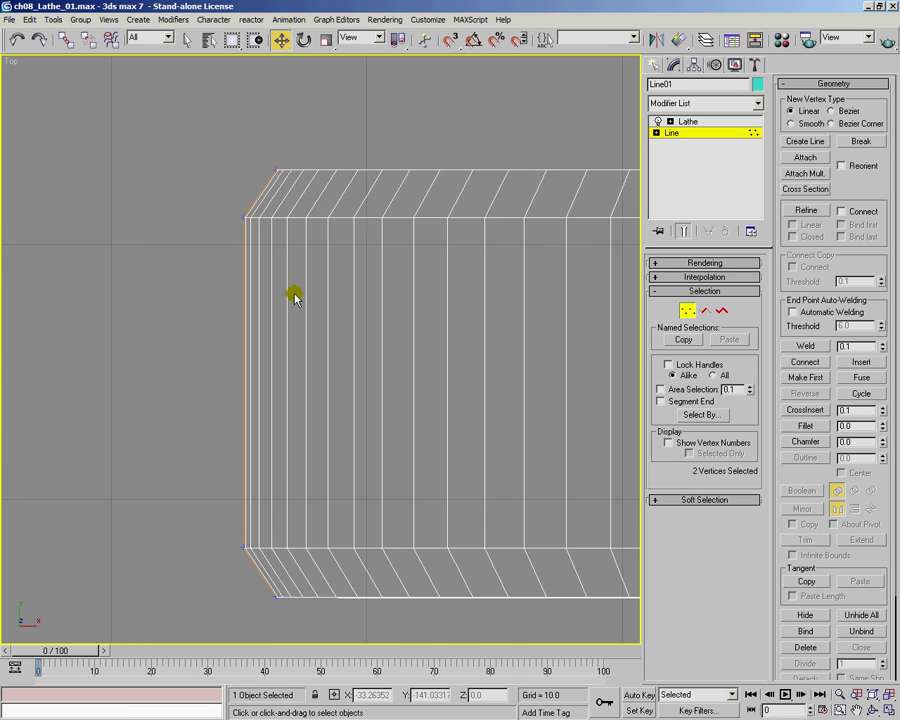
{"action": "left_click", "coordinate": [253, 125]}
{"action": "left_click_drag", "start_coordinate": [357, 575], "coordinate": [336, 585]}
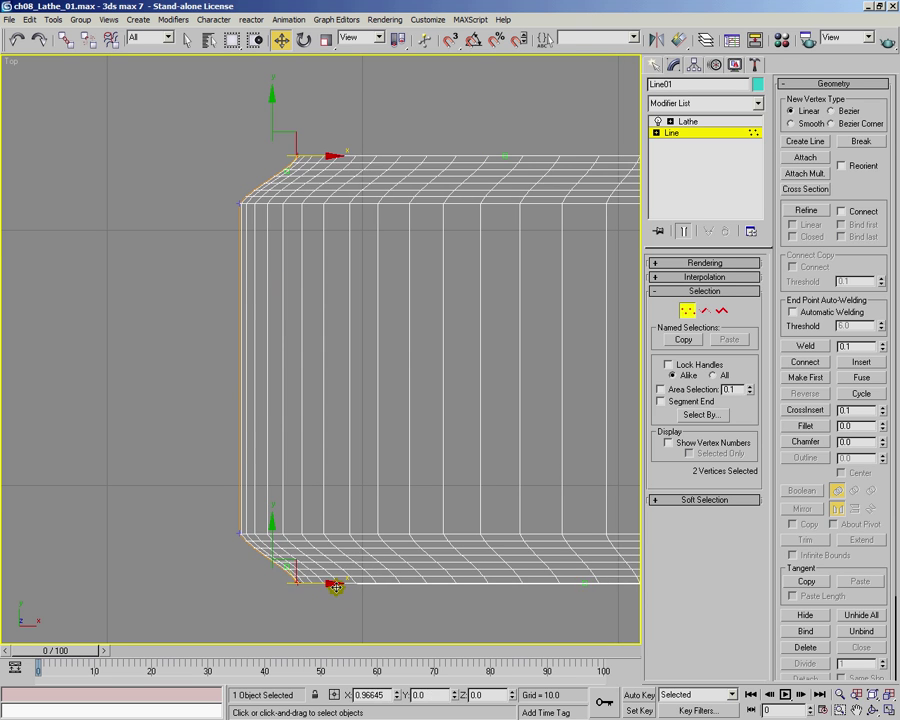
{"action": "left_click", "coordinate": [280, 558]}
- Adjust the Bezier handles at the base's lower and upper outer corners to round both edges
{"action": "left_click", "coordinate": [291, 581]}
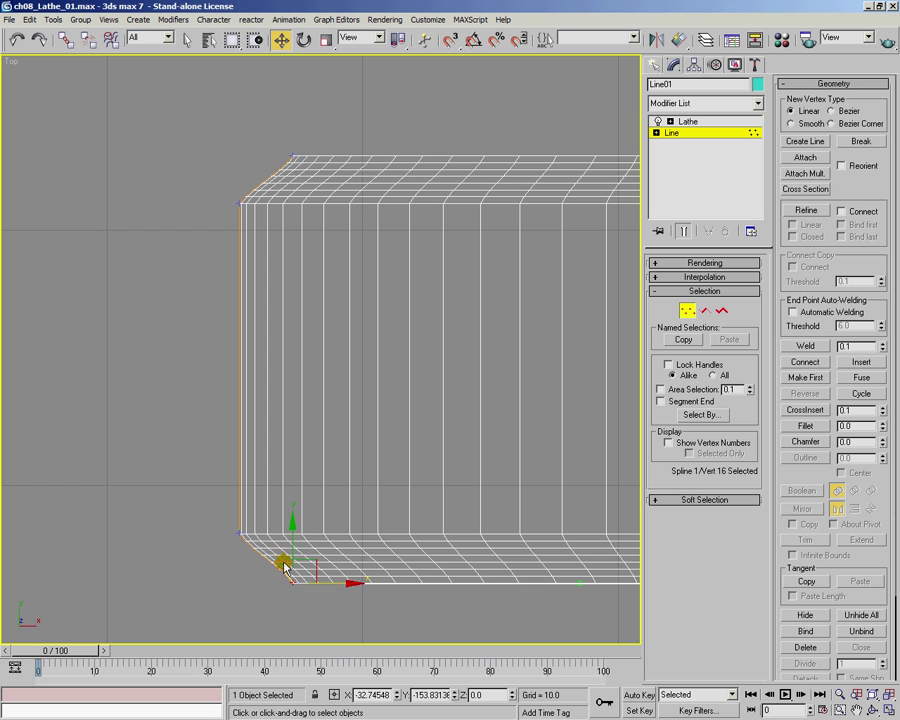
{"action": "left_click_drag", "start_coordinate": [265, 584], "coordinate": [260, 584]}
{"action": "left_click_drag", "start_coordinate": [207, 513], "coordinate": [242, 566]}
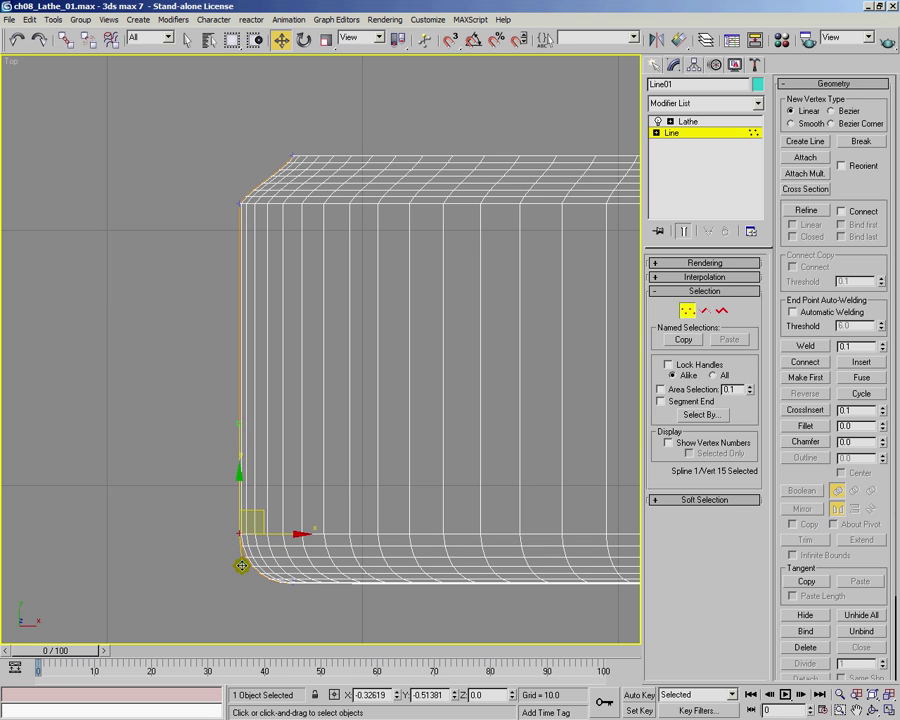
{"action": "left_click_drag", "start_coordinate": [208, 154], "coordinate": [241, 166]}
{"action": "left_click_drag", "start_coordinate": [265, 137], "coordinate": [306, 169]}
{"action": "left_click_drag", "start_coordinate": [224, 168], "coordinate": [262, 156]}
- Leave vertex editing of the line profile and open its Interpolation settings
{"action": "scroll", "coordinate": [262, 157], "scroll_direction": "down", "scroll_amount": 5}
{"action": "scroll", "coordinate": [396, 307], "scroll_direction": "down", "scroll_amount": 5}
{"action": "middle_click_drag", "start_coordinate": [352, 321], "coordinate": [297, 494]}
{"action": "scroll", "coordinate": [297, 494], "scroll_direction": "down", "scroll_amount": 5}
{"action": "scroll", "coordinate": [313, 316], "scroll_direction": "up", "scroll_amount": 5}
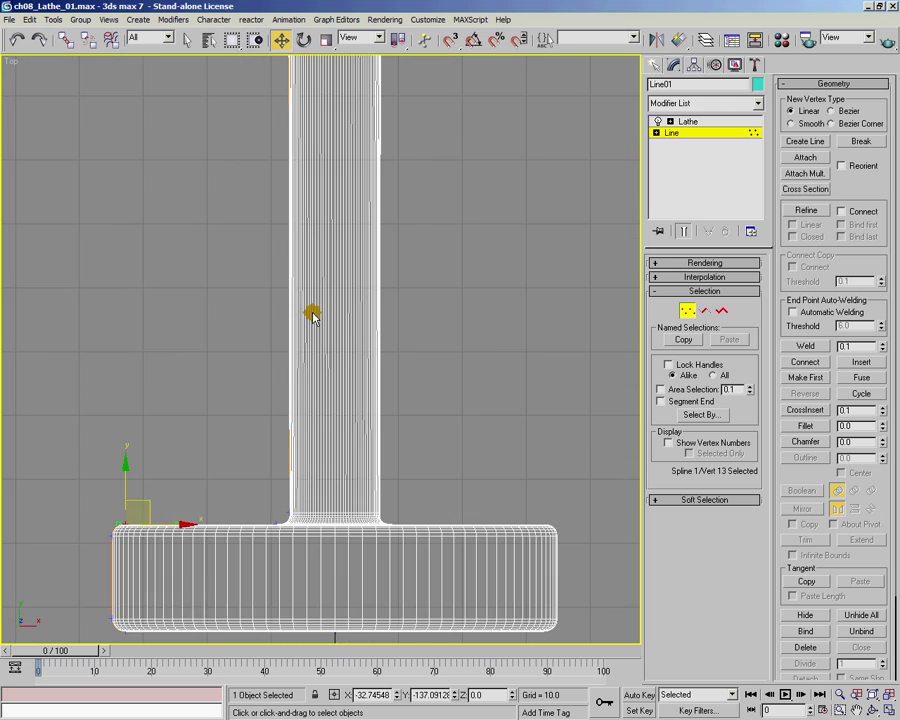
{"action": "left_click", "coordinate": [687, 313]}
{"action": "left_click", "coordinate": [665, 289]}
{"action": "left_click", "coordinate": [662, 277]}
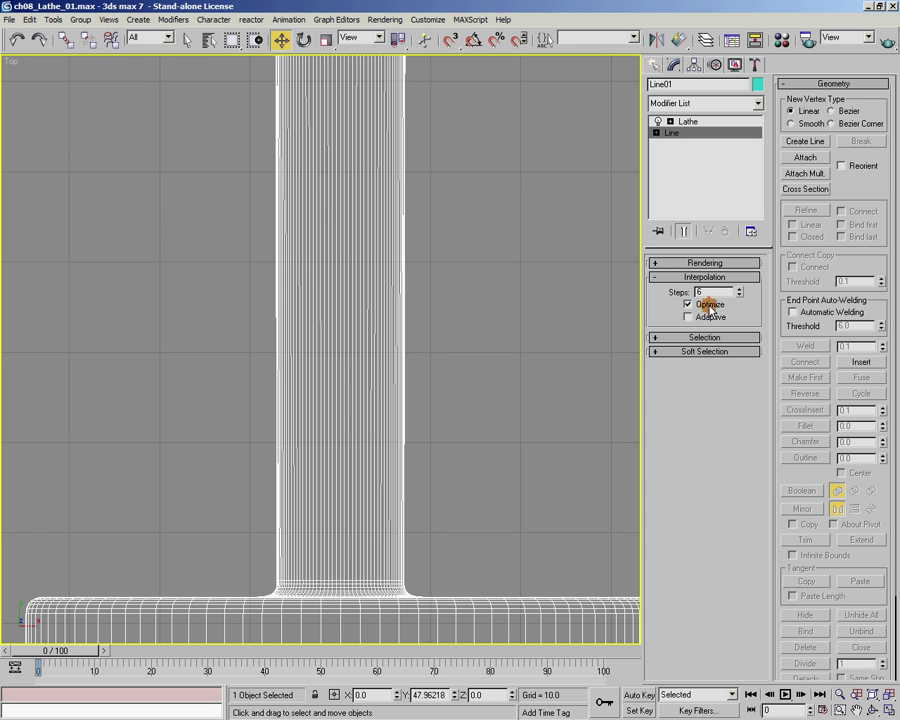
- Examine the lathed post along its whole length in the Top view
{"action": "scroll", "coordinate": [344, 398], "scroll_direction": "down", "scroll_amount": 4}
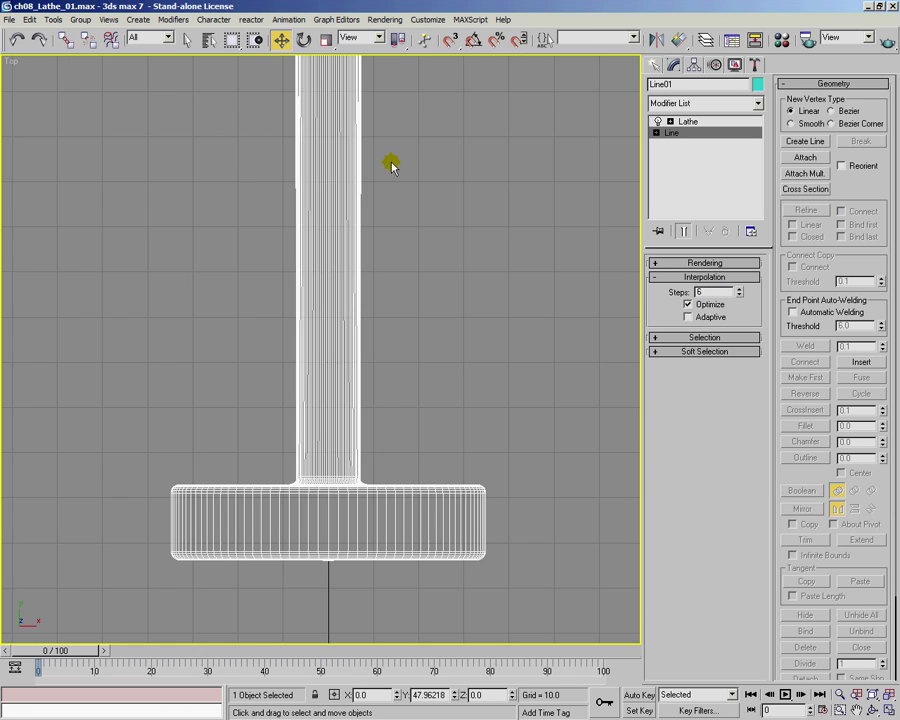
{"action": "middle_click_drag", "start_coordinate": [392, 165], "coordinate": [381, 452]}
{"action": "middle_click_drag", "start_coordinate": [349, 153], "coordinate": [368, 416]}
{"action": "scroll", "coordinate": [368, 416], "scroll_direction": "down", "scroll_amount": 4}
{"action": "middle_click_drag", "start_coordinate": [362, 235], "coordinate": [344, 166]}
{"action": "scroll", "coordinate": [356, 394], "scroll_direction": "up", "scroll_amount": 4}
{"action": "scroll", "coordinate": [383, 362], "scroll_direction": "down", "scroll_amount": 4}
- Turn off Optimize for the line's interpolation in Perspective, inspect the post's segments, and turn Optimize on again
{"action": "key", "text": "p"}
{"action": "mouse_move", "coordinate": [380, 321]}
{"action": "middle_mouse_down", "text": "alt"}
{"action": "mouse_move", "coordinate": [382, 309]}
{"action": "mouse_move", "coordinate": [346, 315]}
{"action": "mouse_move", "coordinate": [366, 356]}
{"action": "mouse_move", "coordinate": [368, 334]}
{"action": "mouse_move", "coordinate": [393, 314]}
{"action": "middle_mouse_up", "text": "alt"}
{"action": "left_click", "coordinate": [692, 304]}
{"action": "middle_click_drag", "start_coordinate": [580, 326], "coordinate": [371, 330], "text": "alt"}
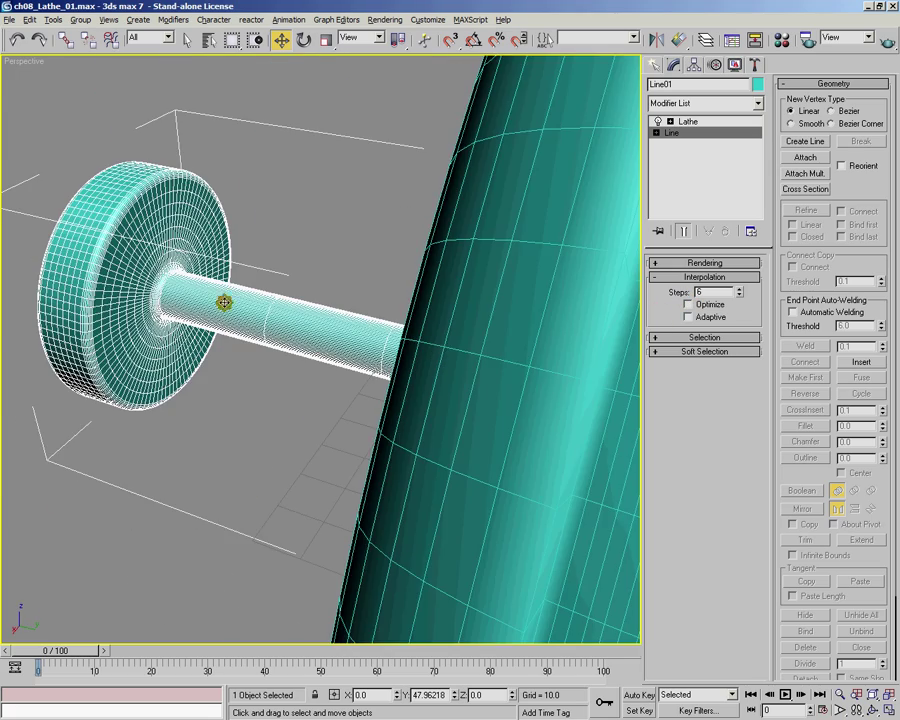
{"action": "middle_click_drag", "start_coordinate": [223, 302], "coordinate": [202, 335], "text": "alt"}
{"action": "middle_click_drag", "start_coordinate": [495, 296], "coordinate": [358, 288], "text": "alt"}
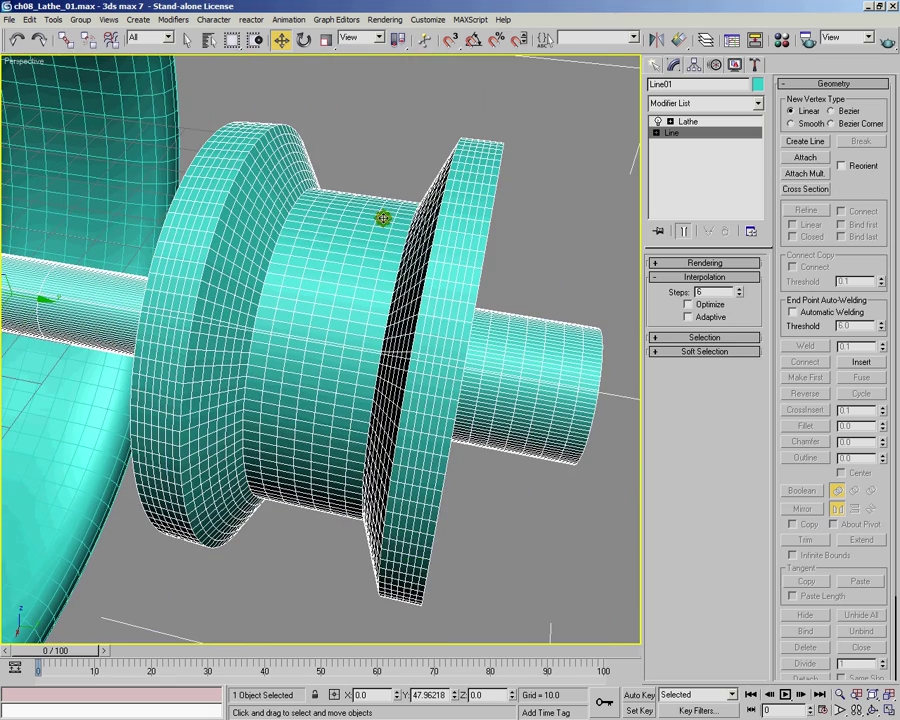
{"action": "left_click", "coordinate": [688, 304]}
{"action": "middle_click_drag", "start_coordinate": [452, 411], "coordinate": [381, 426], "text": "alt"}
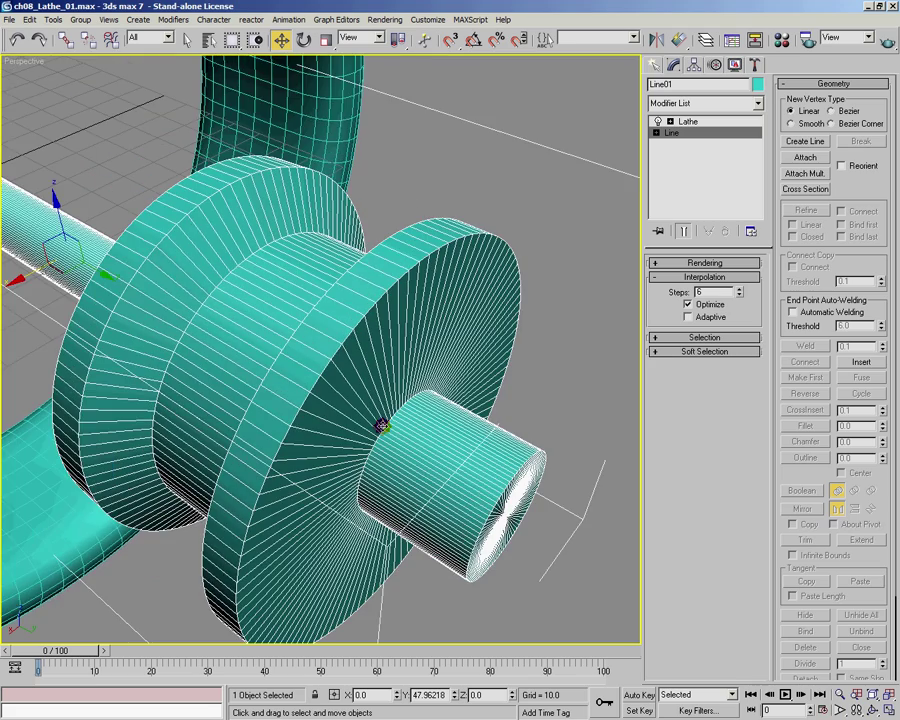
{"action": "middle_click_drag", "start_coordinate": [413, 380], "coordinate": [377, 395], "text": "alt"}
- Move the post and the grooved ring away from the origin in opposite X directions, placing the ring at about X -290.8
{"action": "left_click_drag", "start_coordinate": [331, 381], "coordinate": [2, 381]}
{"action": "middle_click_drag", "start_coordinate": [540, 448], "coordinate": [546, 522], "text": "alt"}
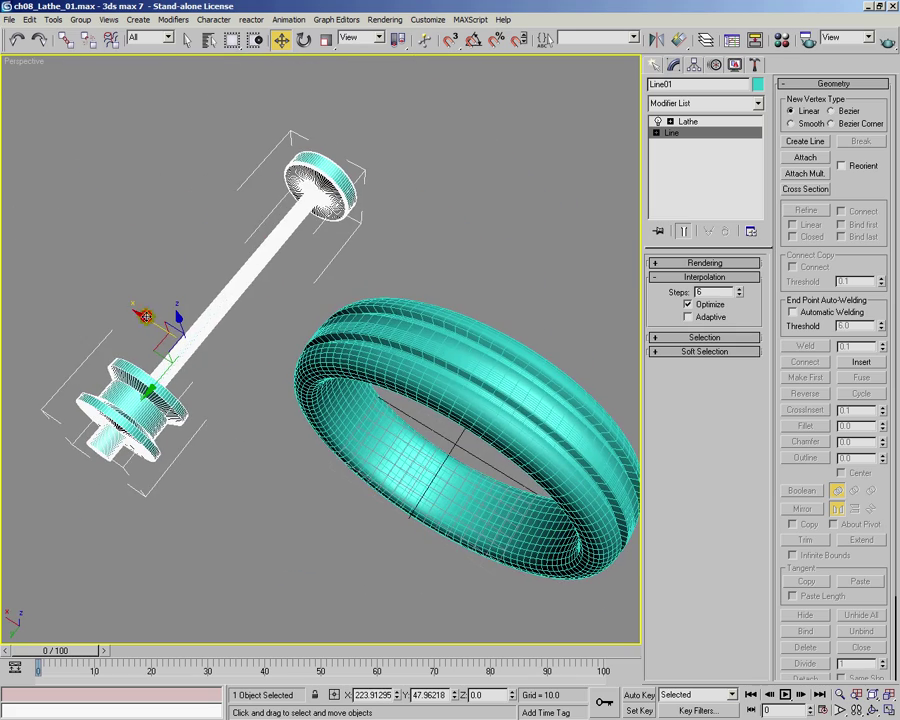
{"action": "left_click_drag", "start_coordinate": [145, 316], "coordinate": [45, 268]}
{"action": "left_click", "coordinate": [584, 413]}
{"action": "left_click_drag", "start_coordinate": [398, 412], "coordinate": [804, 583]}
{"action": "middle_click_drag", "start_coordinate": [345, 472], "coordinate": [396, 475], "text": "alt"}
- Begin a Line profile in the Top view at about X 0, Y -30, outlining a thin foot out to about X -26 and back to the stem
{"action": "key", "text": "t"}
{"action": "scroll", "coordinate": [377, 392], "scroll_direction": "down", "scroll_amount": 1}
{"action": "middle_click_drag", "start_coordinate": [367, 378], "coordinate": [367, 425]}
{"action": "scroll", "coordinate": [422, 440], "scroll_direction": "up", "scroll_amount": 1}
{"action": "scroll", "coordinate": [341, 429], "scroll_direction": "up", "scroll_amount": 1}
{"action": "left_click", "coordinate": [655, 64]}
{"action": "left_click", "coordinate": [677, 166]}
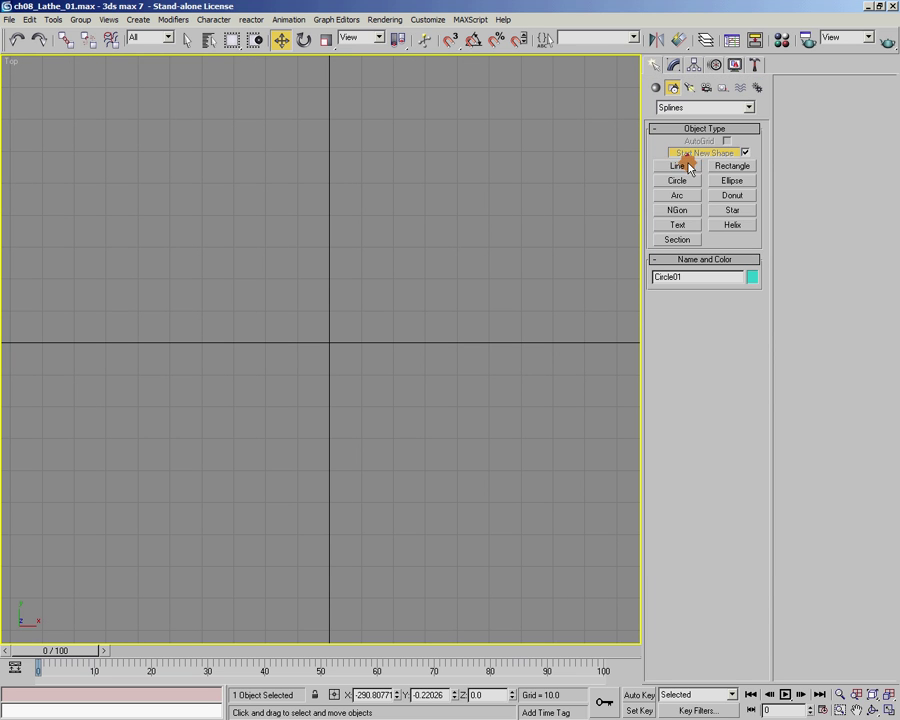
{"action": "scroll", "coordinate": [409, 288], "scroll_direction": "up", "scroll_amount": 1}
{"action": "middle_click_drag", "start_coordinate": [411, 291], "coordinate": [365, 396]}
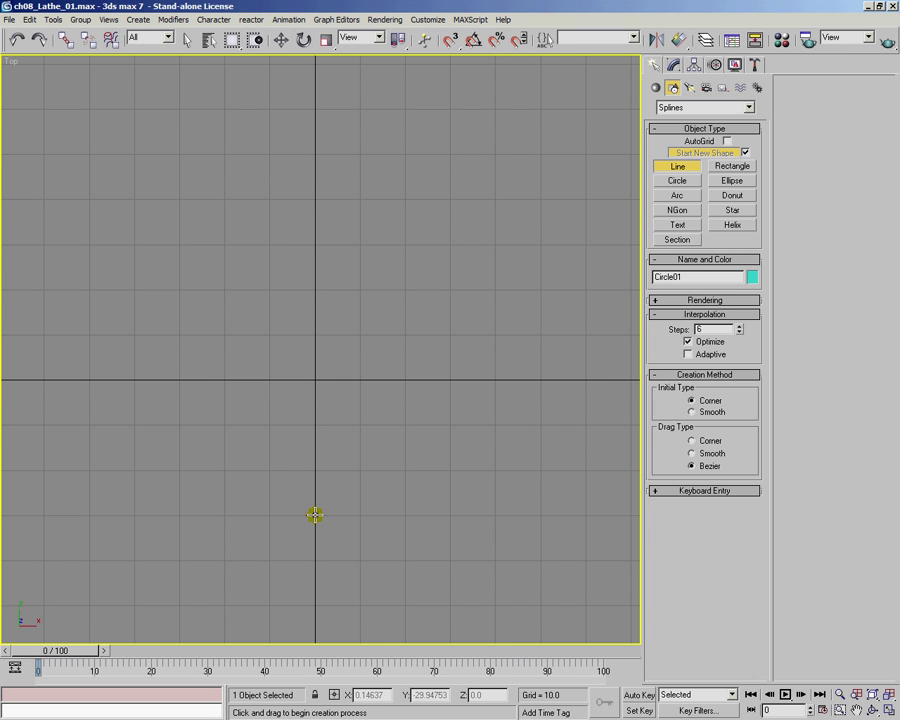
{"action": "left_click", "coordinate": [315, 516]}
{"action": "left_click", "coordinate": [198, 516]}
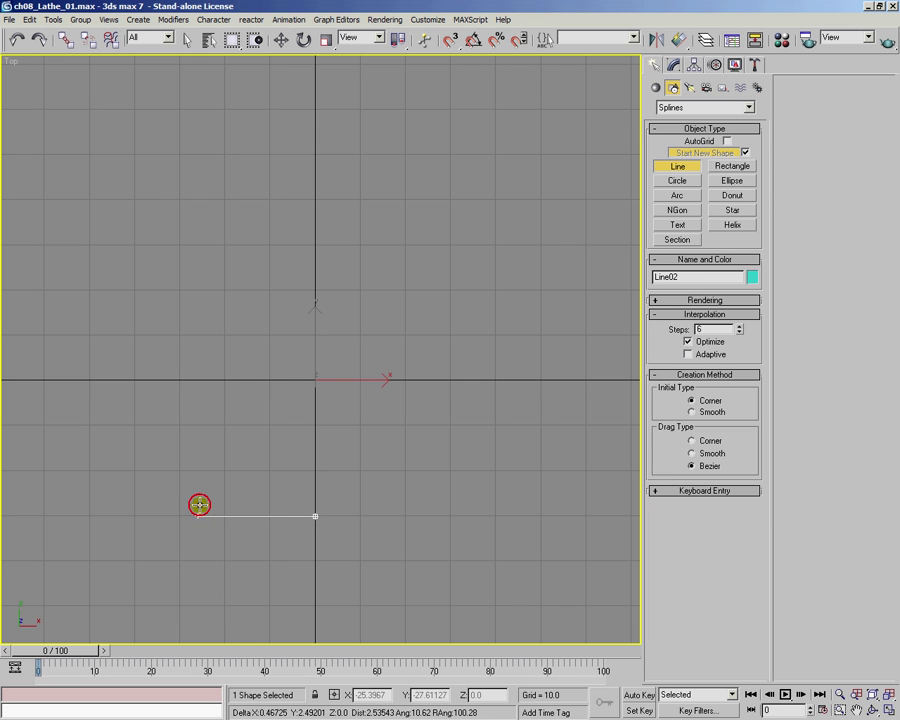
{"action": "left_click", "coordinate": [205, 511]}
{"action": "left_click", "coordinate": [287, 495]}
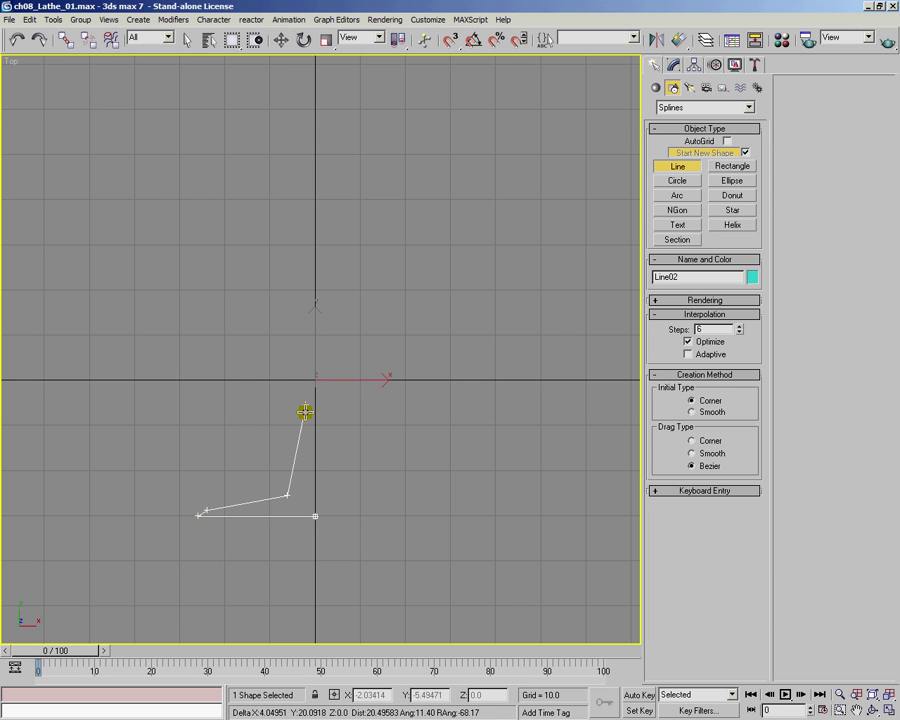
- Continue the line up the stem and the bowl's outer wall to about Y 70, back down the inner wall to the Y axis, and finish it
{"action": "left_click", "coordinate": [307, 355]}
{"action": "left_click", "coordinate": [293, 222]}
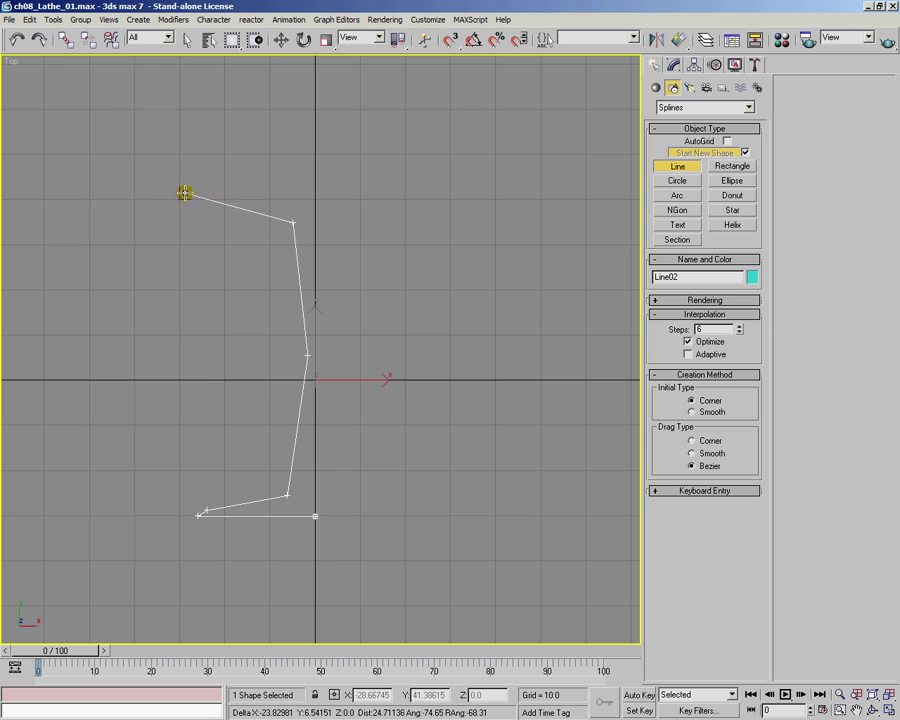
{"action": "left_click", "coordinate": [220, 191]}
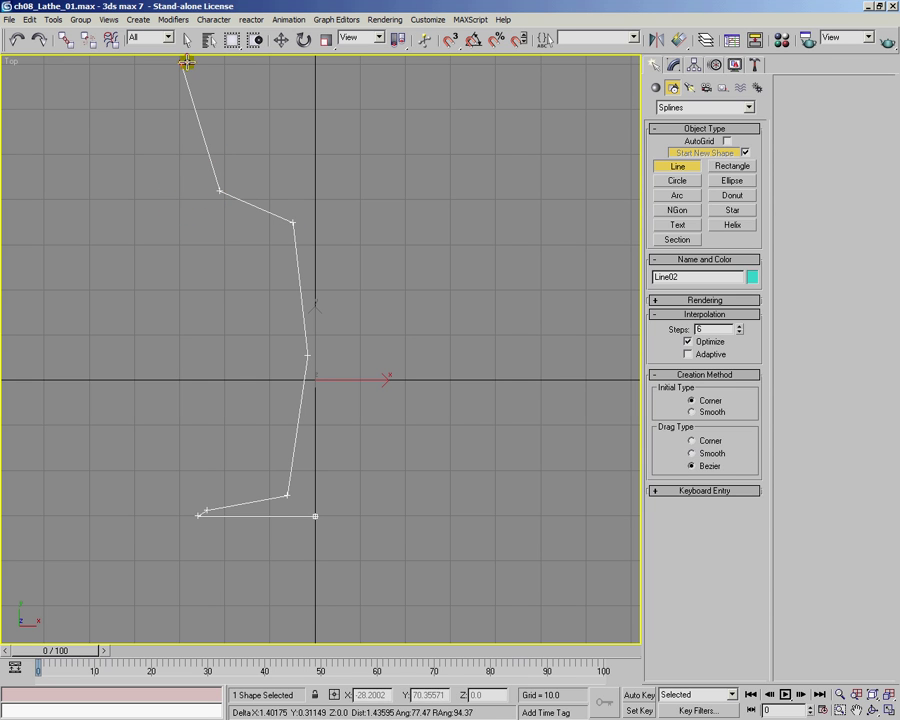
{"action": "left_click", "coordinate": [186, 62]}
{"action": "left_click", "coordinate": [226, 184]}
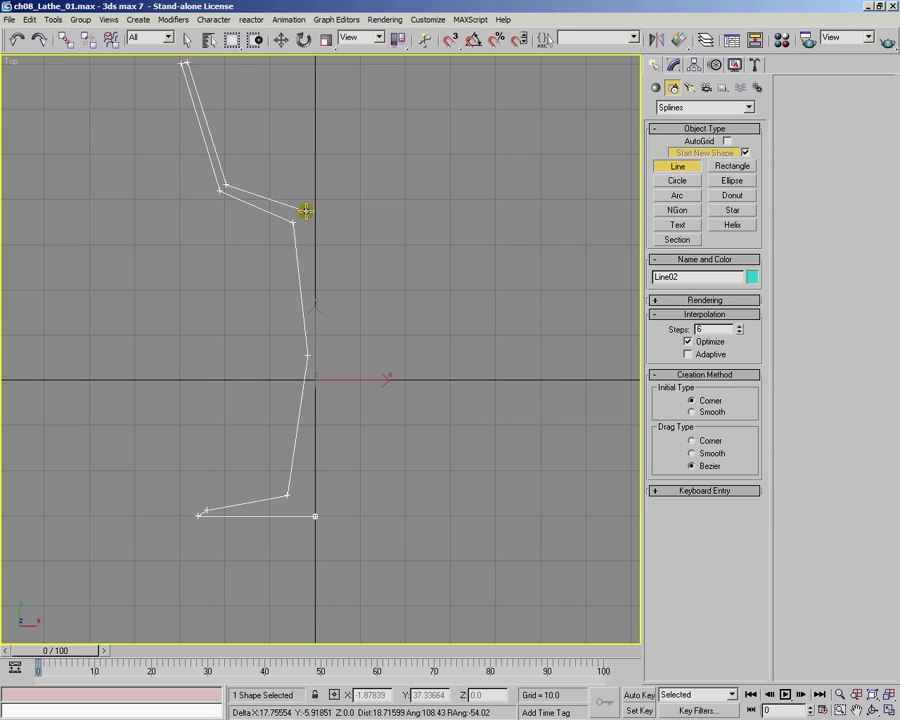
{"action": "left_click", "coordinate": [315, 216]}
{"action": "right_click", "coordinate": [335, 233]}
- Select all vertices of the new profile and convert them to Smooth, and from there to Bezier
{"action": "middle_click_drag", "start_coordinate": [409, 288], "coordinate": [413, 348]}
{"action": "left_click", "coordinate": [673, 64]}
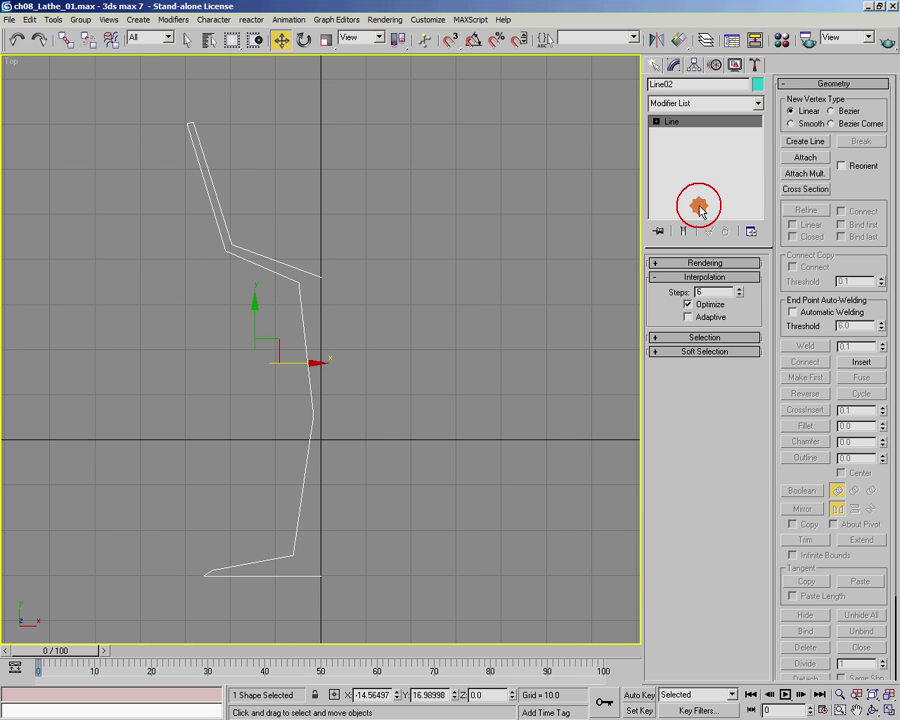
{"action": "left_click", "coordinate": [686, 338]}
{"action": "left_click", "coordinate": [689, 356]}
{"action": "left_click_drag", "start_coordinate": [137, 87], "coordinate": [402, 562]}
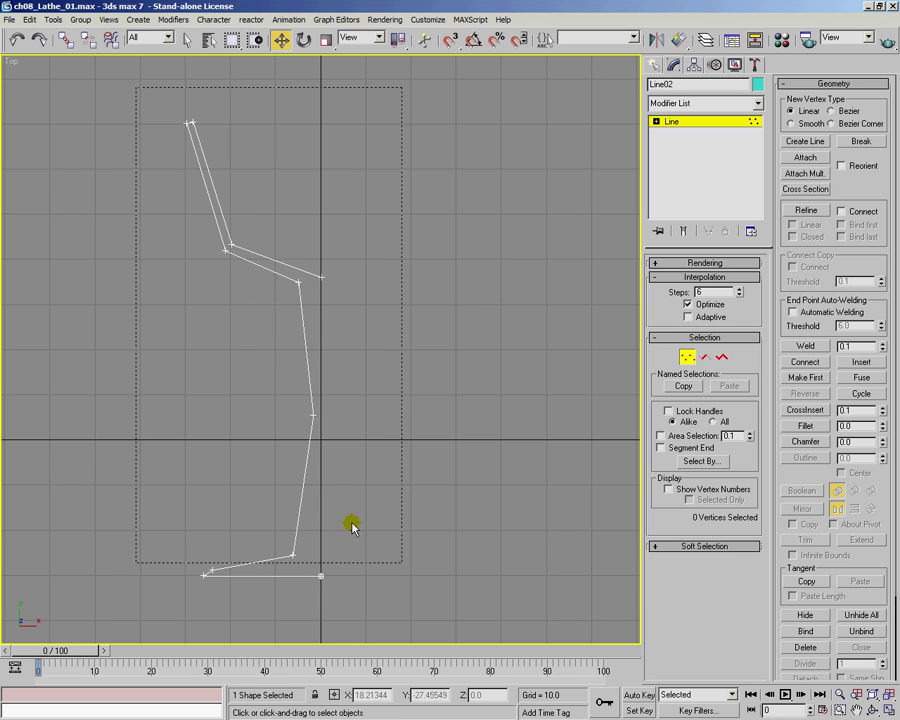
{"action": "left_click_drag", "start_coordinate": [352, 528], "coordinate": [450, 600]}
{"action": "right_click", "coordinate": [319, 418]}
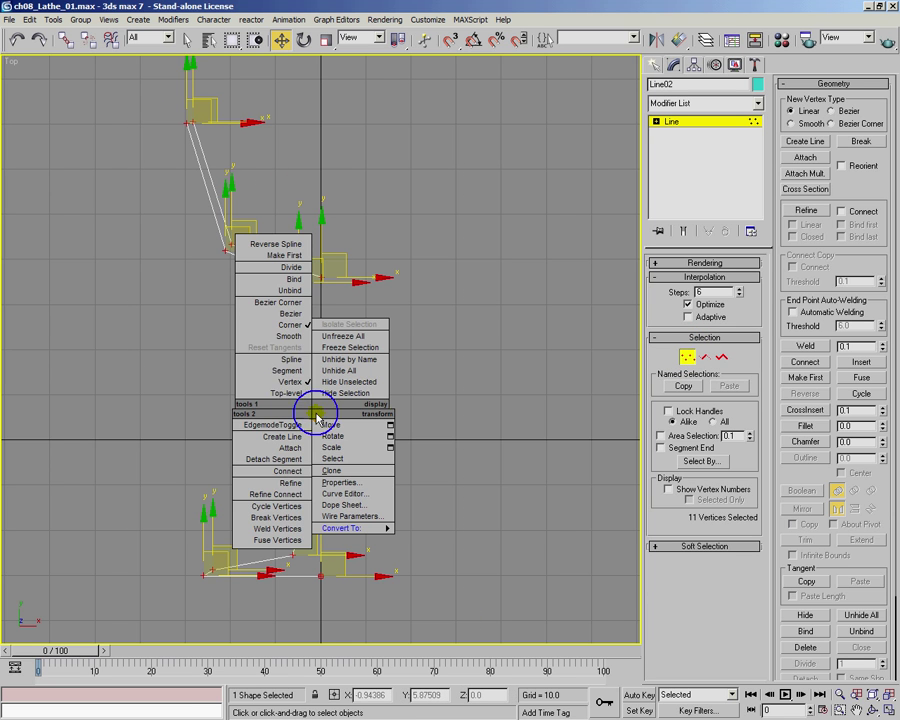
{"action": "left_click", "coordinate": [289, 336]}
{"action": "right_click", "coordinate": [296, 278]}
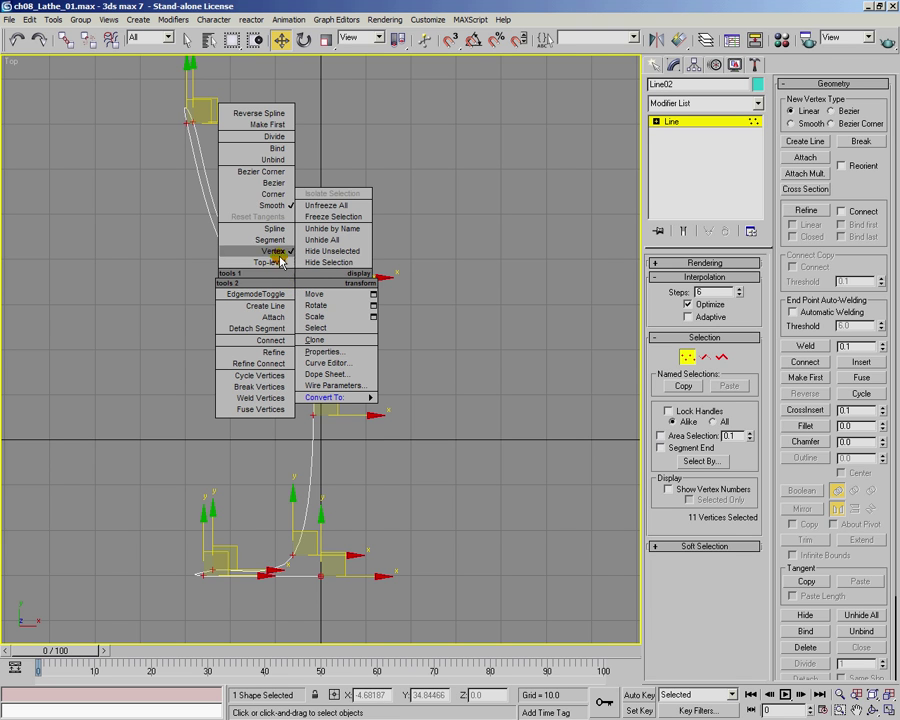
{"action": "left_click", "coordinate": [285, 205]}
{"action": "left_click", "coordinate": [280, 288]}
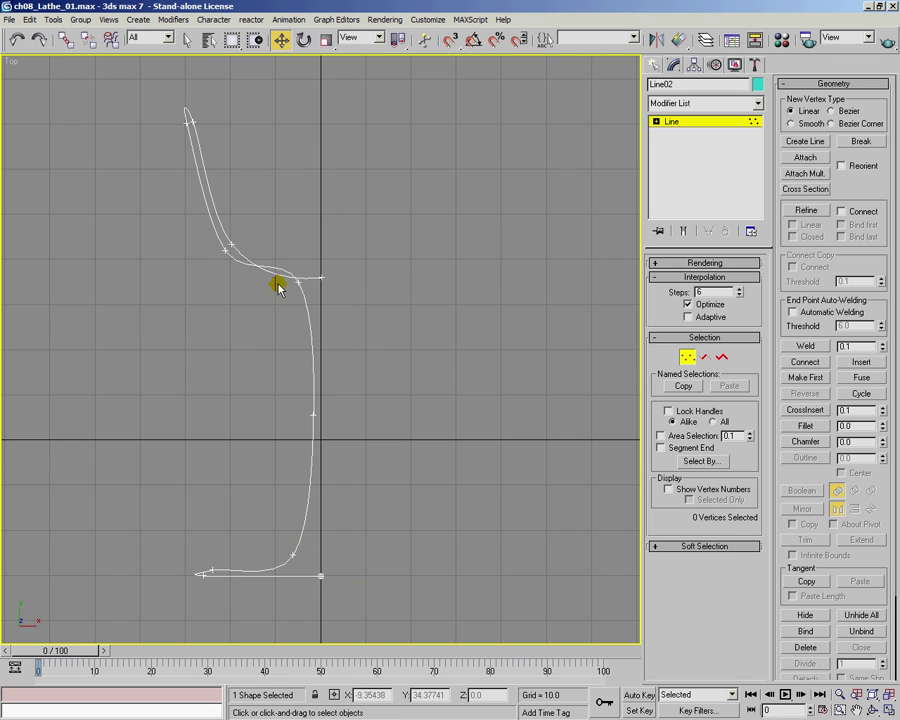
- Move the vertex between stem and foot up toward the axis, and align the foot rim's upper vertex above the lower one
{"action": "middle_click_drag", "start_coordinate": [382, 467], "coordinate": [390, 388]}
{"action": "scroll", "coordinate": [350, 422], "scroll_direction": "up", "scroll_amount": 2}
{"action": "middle_click_drag", "start_coordinate": [289, 515], "coordinate": [311, 364]}
{"action": "scroll", "coordinate": [289, 445], "scroll_direction": "up", "scroll_amount": 2}
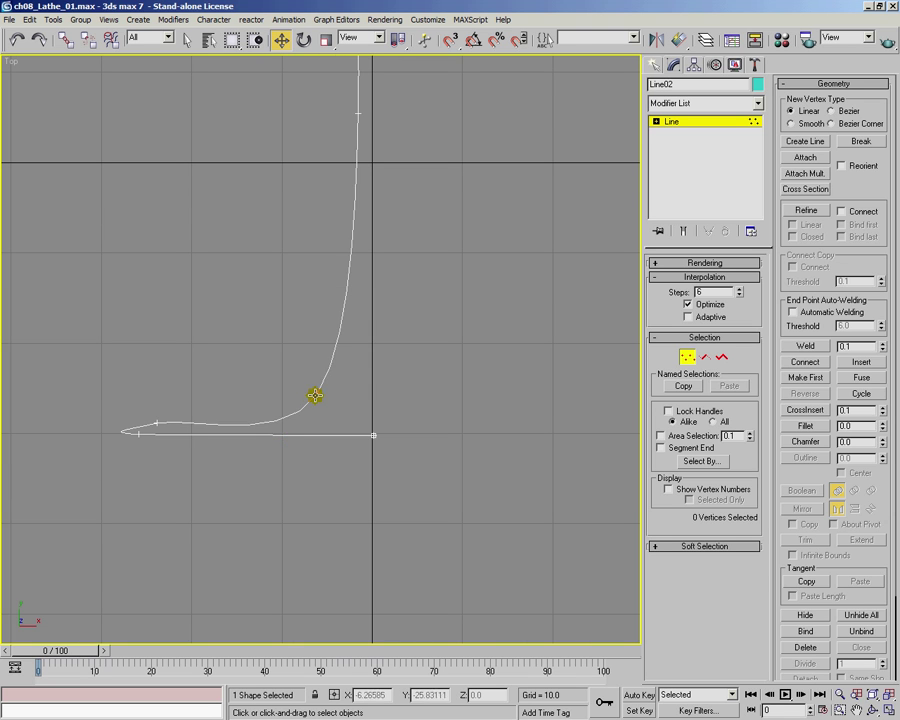
{"action": "left_click_drag", "start_coordinate": [314, 396], "coordinate": [326, 384]}
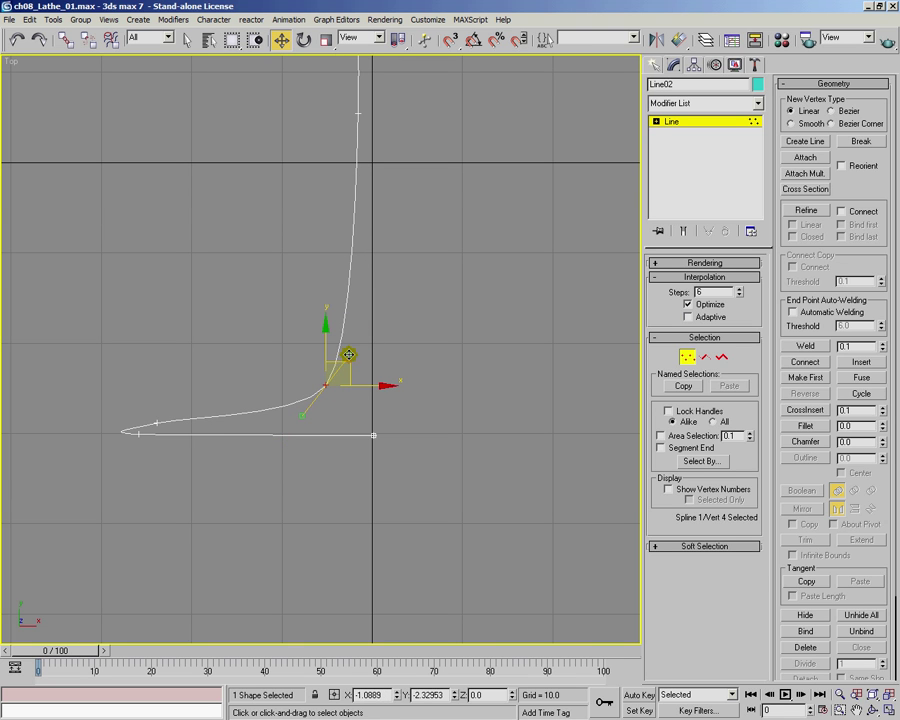
{"action": "left_click", "coordinate": [157, 423]}
{"action": "mouse_move", "coordinate": [180, 400]}
{"action": "left_mouse_down"}
{"action": "mouse_move", "coordinate": [156, 400]}
{"action": "mouse_move", "coordinate": [163, 402]}
{"action": "left_mouse_up"}
- Shorten the outer Bezier handles of the foot rim's two vertices to tighten the rounded edge
{"action": "middle_click_drag", "start_coordinate": [142, 447], "coordinate": [219, 430]}
{"action": "scroll", "coordinate": [219, 430], "scroll_direction": "up", "scroll_amount": 1}
{"action": "middle_click_drag", "start_coordinate": [178, 479], "coordinate": [272, 406]}
{"action": "scroll", "coordinate": [272, 406], "scroll_direction": "up", "scroll_amount": 1}
{"action": "middle_click_drag", "start_coordinate": [174, 459], "coordinate": [264, 412]}
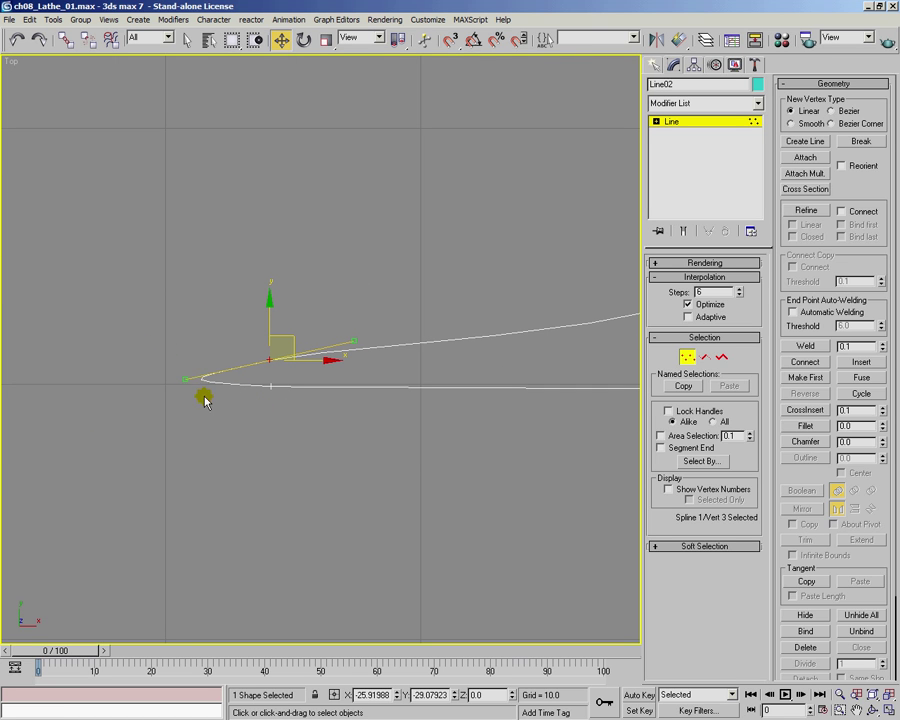
{"action": "left_click_drag", "start_coordinate": [186, 380], "coordinate": [244, 368]}
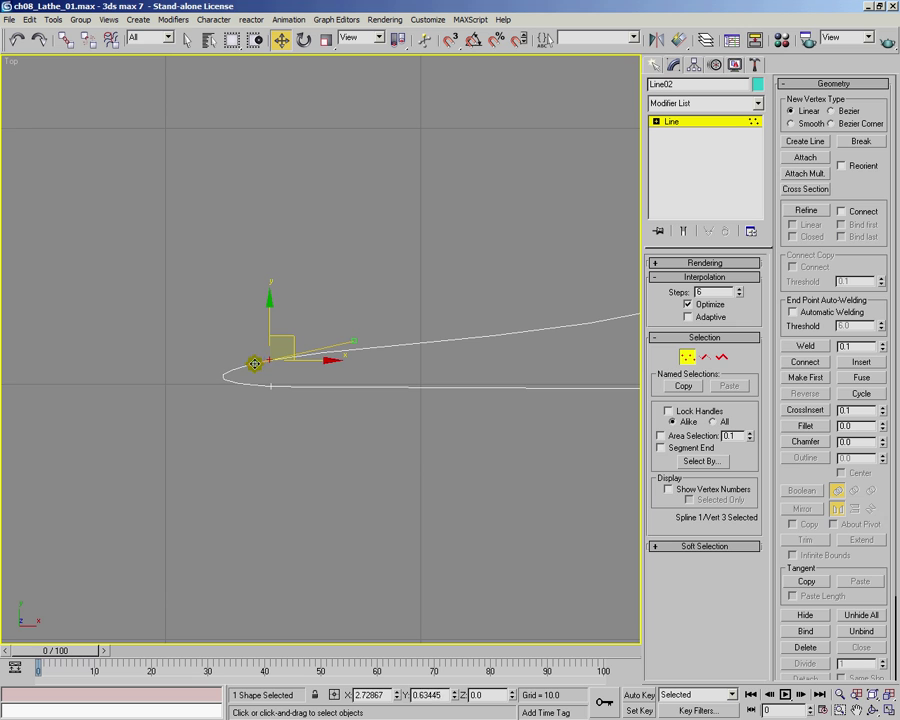
{"action": "left_click", "coordinate": [271, 386]}
{"action": "left_click_drag", "start_coordinate": [172, 380], "coordinate": [379, 388]}
- Lower the vertex where the stem meets the bowl to separate the outer curve from the inner wall
{"action": "scroll", "coordinate": [403, 371], "scroll_direction": "down", "scroll_amount": 3}
{"action": "middle_click_drag", "start_coordinate": [440, 332], "coordinate": [271, 409]}
{"action": "scroll", "coordinate": [290, 390], "scroll_direction": "down", "scroll_amount": 1}
{"action": "scroll", "coordinate": [326, 285], "scroll_direction": "up", "scroll_amount": 1}
{"action": "middle_click_drag", "start_coordinate": [329, 279], "coordinate": [305, 495]}
{"action": "scroll", "coordinate": [322, 380], "scroll_direction": "down", "scroll_amount": 1}
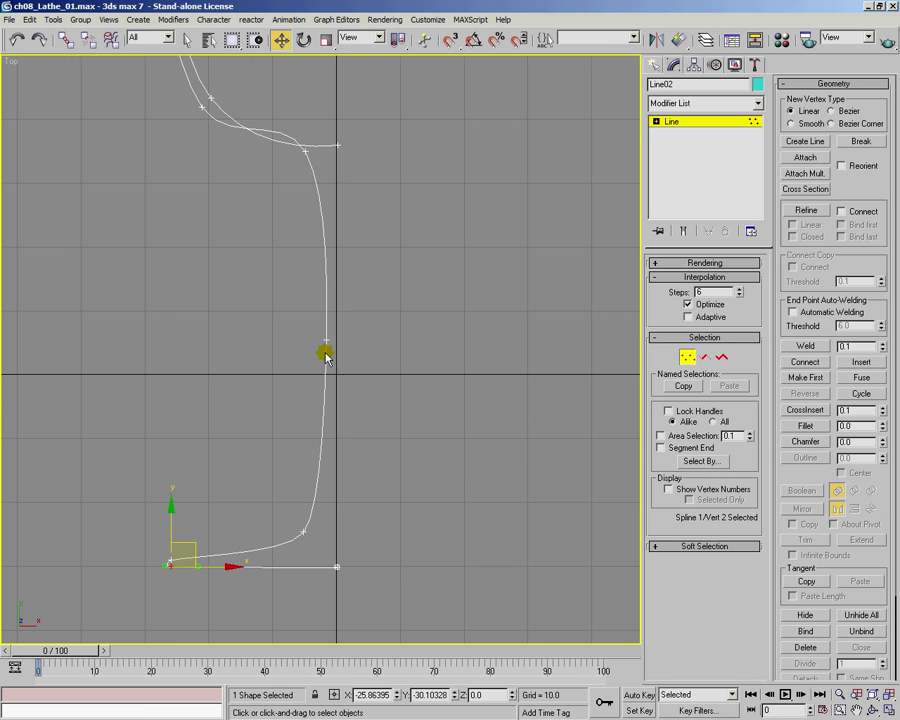
{"action": "left_click_drag", "start_coordinate": [305, 323], "coordinate": [345, 360]}
{"action": "middle_click_drag", "start_coordinate": [335, 145], "coordinate": [329, 352]}
{"action": "scroll", "coordinate": [329, 396], "scroll_direction": "up", "scroll_amount": 1}
{"action": "left_click_drag", "start_coordinate": [293, 366], "coordinate": [297, 414]}
{"action": "middle_click_drag", "start_coordinate": [312, 378], "coordinate": [351, 463]}
{"action": "left_click", "coordinate": [373, 439]}
{"action": "left_click_drag", "start_coordinate": [294, 446], "coordinate": [291, 440]}
- Select the two vertices at the bowl's rim and move them inward toward the axis
{"action": "middle_click_drag", "start_coordinate": [235, 312], "coordinate": [285, 391]}
{"action": "left_click_drag", "start_coordinate": [116, 151], "coordinate": [270, 197]}
{"action": "mouse_move", "coordinate": [251, 263]}
{"action": "left_mouse_down"}
{"action": "mouse_move", "coordinate": [230, 256]}
{"action": "mouse_move", "coordinate": [241, 263]}
{"action": "left_mouse_up"}
{"action": "left_click_drag", "start_coordinate": [224, 208], "coordinate": [260, 147]}
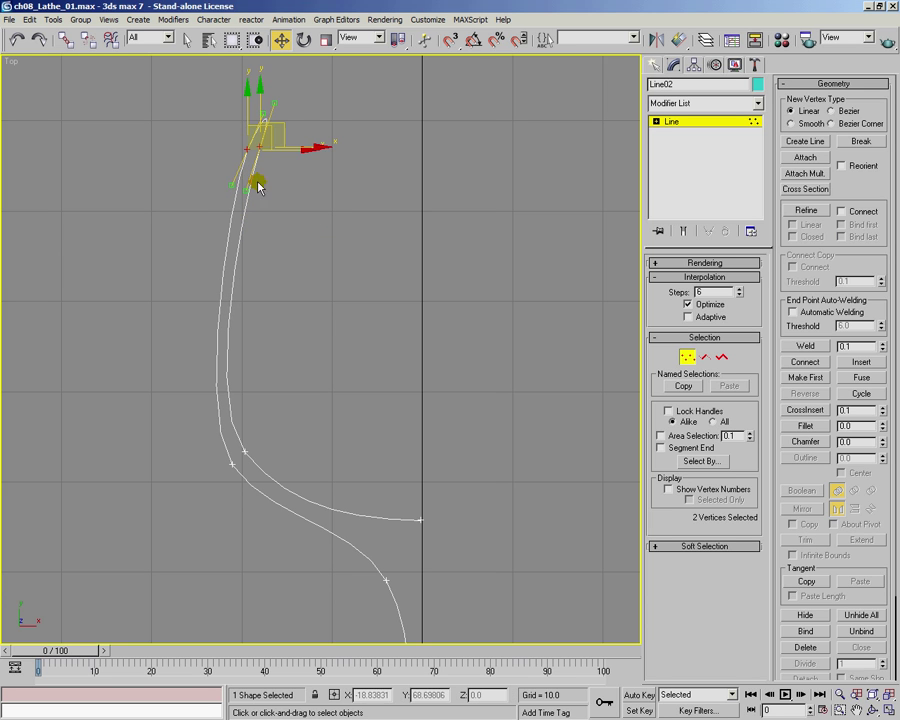
- Shift the bowl's two lower vertices slightly up and inward, and lengthen their Bezier handles to round the wall
{"action": "left_click", "coordinate": [251, 457]}
{"action": "mouse_move", "coordinate": [245, 452]}
{"action": "left_mouse_down"}
{"action": "mouse_move", "coordinate": [262, 480]}
{"action": "mouse_move", "coordinate": [242, 460]}
{"action": "mouse_move", "coordinate": [254, 441]}
{"action": "left_mouse_up"}
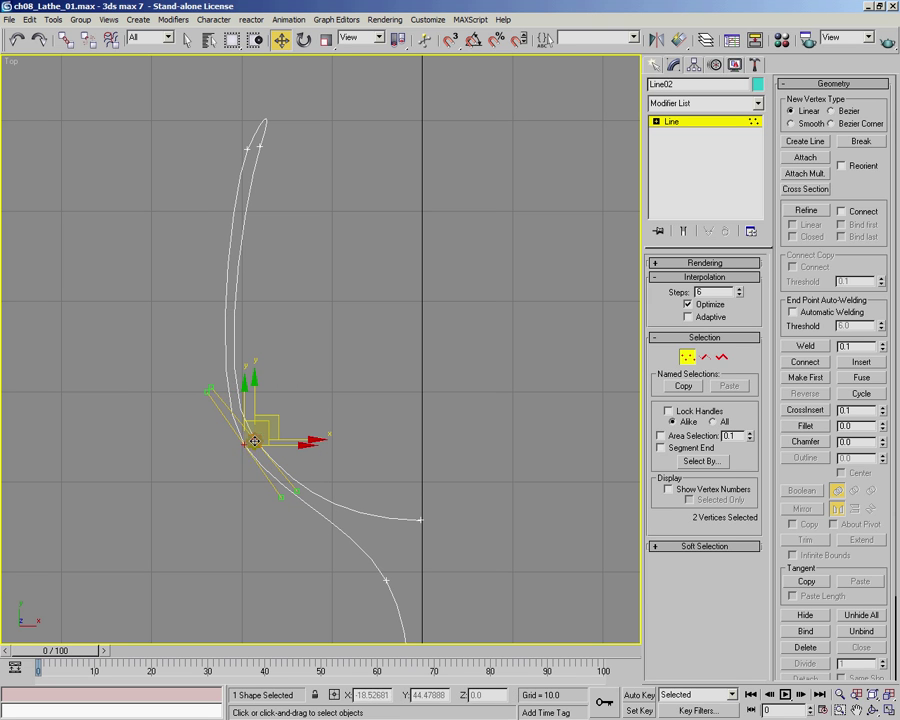
{"action": "left_click_drag", "start_coordinate": [207, 395], "coordinate": [185, 359]}
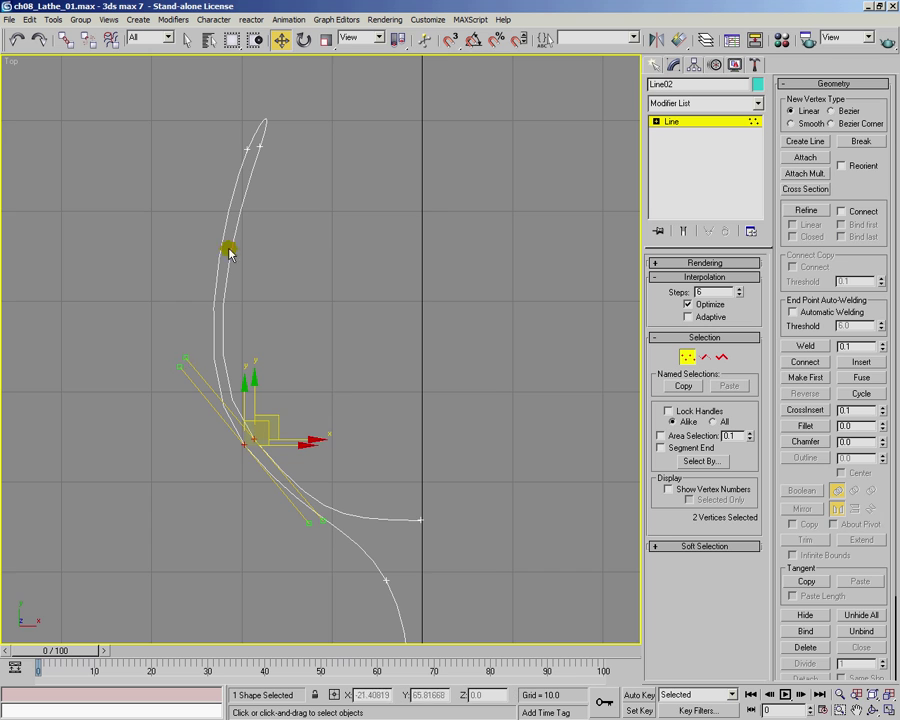
- Shorten the upper Bezier handles of the two rim vertices to form a small rounded lip, and leave vertex editing
{"action": "scroll", "coordinate": [228, 251], "scroll_direction": "up", "scroll_amount": 8}
{"action": "left_click_drag", "start_coordinate": [259, 285], "coordinate": [244, 305]}
{"action": "left_click_drag", "start_coordinate": [307, 142], "coordinate": [264, 257]}
{"action": "left_click", "coordinate": [212, 308]}
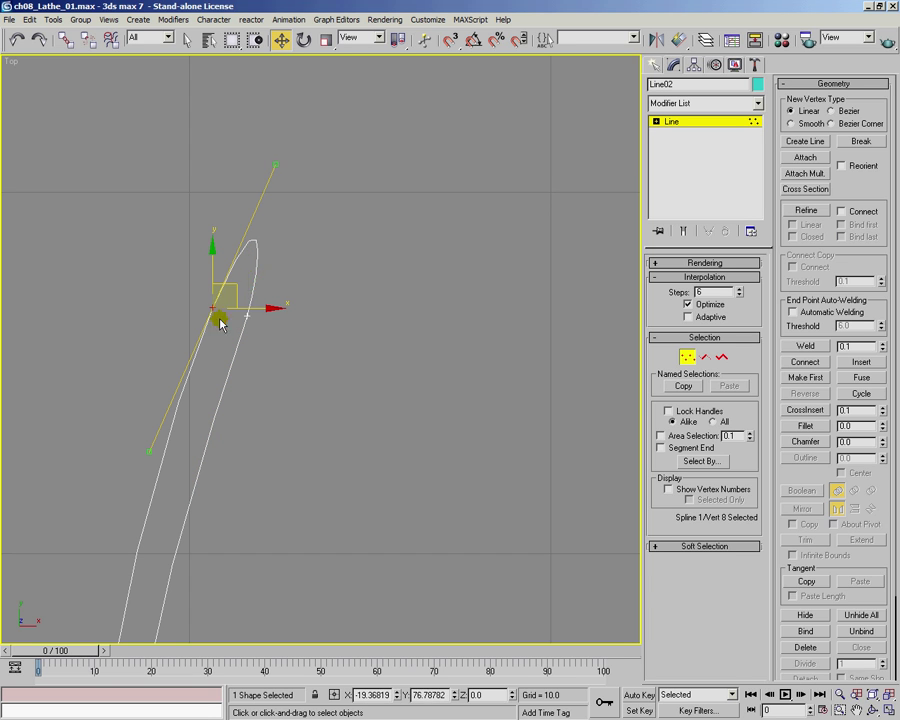
{"action": "left_click_drag", "start_coordinate": [274, 166], "coordinate": [224, 272]}
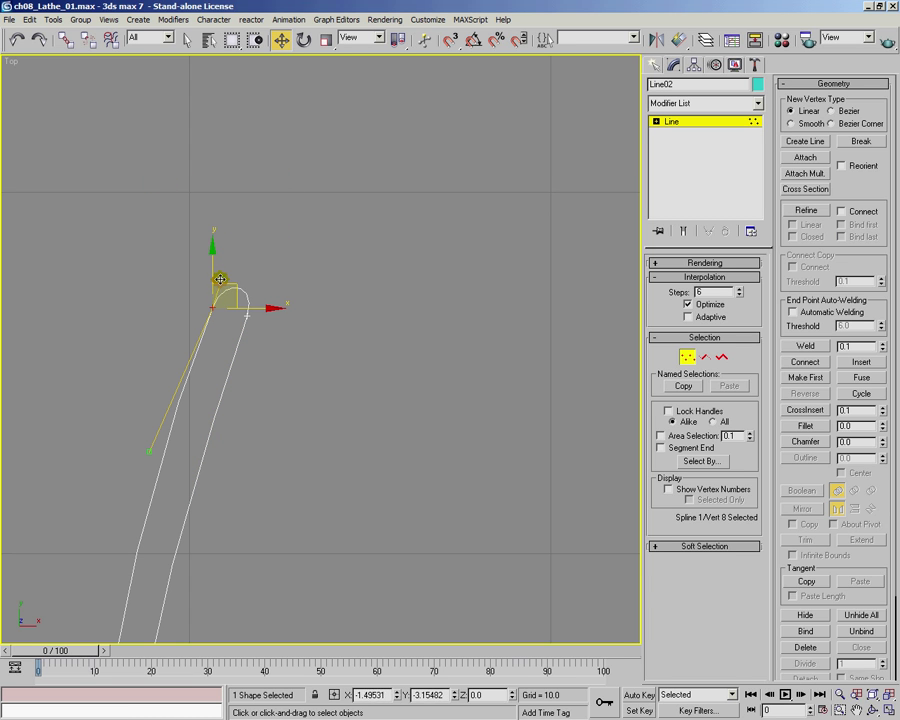
{"action": "left_click_drag", "start_coordinate": [268, 312], "coordinate": [239, 330]}
{"action": "right_click", "coordinate": [255, 315]}
{"action": "mouse_move", "coordinate": [258, 280]}
{"action": "left_mouse_down"}
{"action": "mouse_move", "coordinate": [255, 290]}
{"action": "mouse_move", "coordinate": [260, 280]}
{"action": "left_mouse_up"}
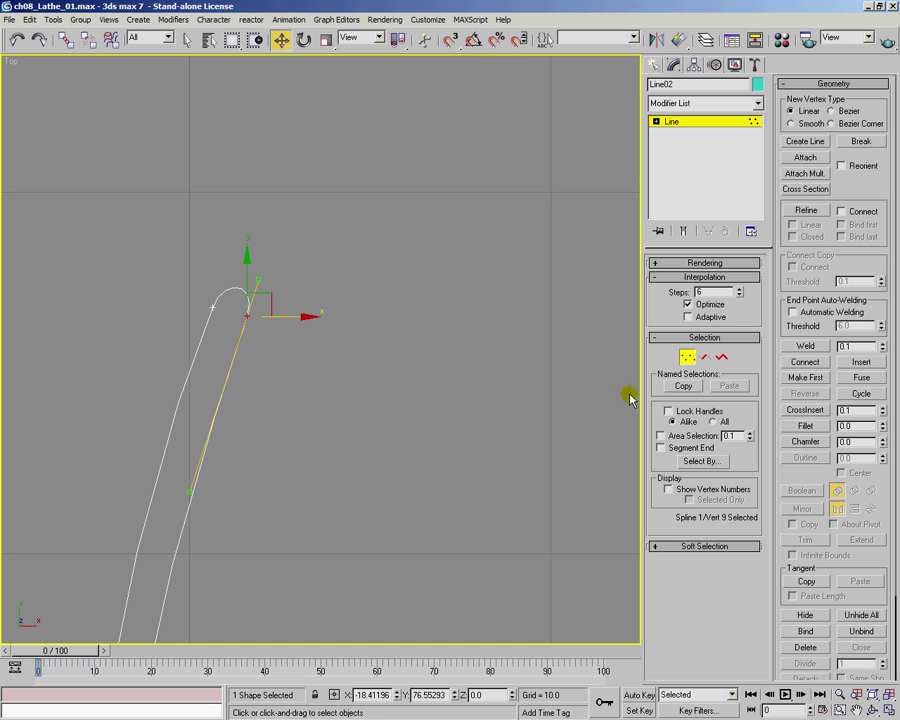
{"action": "left_click", "coordinate": [694, 354]}
{"action": "scroll", "coordinate": [438, 353], "scroll_direction": "down", "scroll_amount": 12}
{"action": "middle_click_drag", "start_coordinate": [399, 495], "coordinate": [323, 250]}
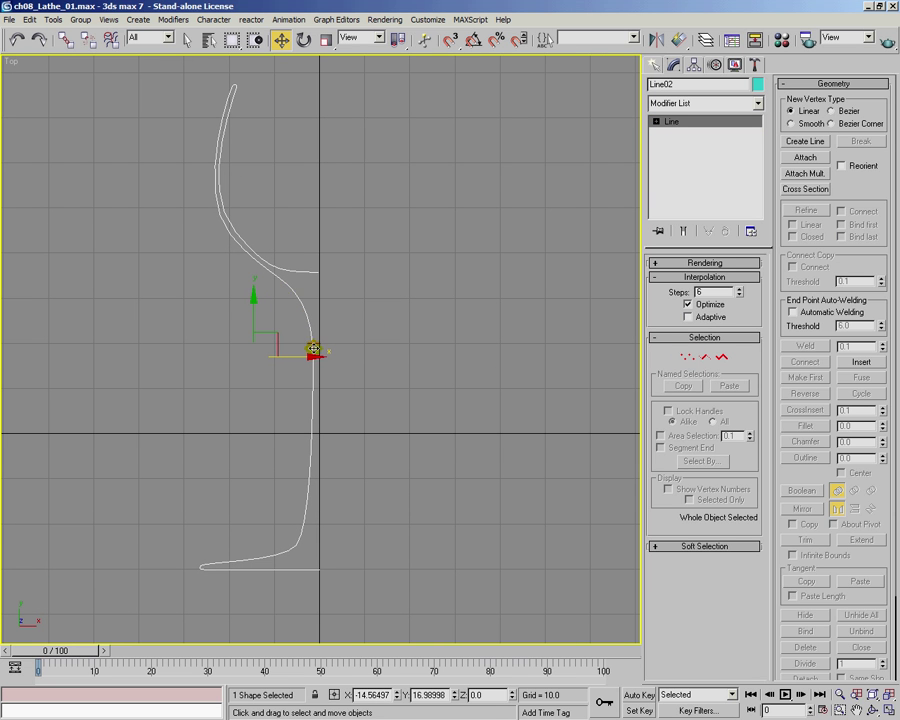
- Narrow the foot by moving its rim vertices toward the axis, raise all the foot vertices to shorten the stem, and leave vertex editing
{"action": "left_click", "coordinate": [694, 356]}
{"action": "left_click_drag", "start_coordinate": [293, 560], "coordinate": [303, 558]}
{"action": "left_click_drag", "start_coordinate": [334, 545], "coordinate": [337, 545]}
{"action": "left_click_drag", "start_coordinate": [186, 537], "coordinate": [277, 571]}
{"action": "left_click_drag", "start_coordinate": [164, 504], "coordinate": [411, 623]}
{"action": "left_click_drag", "start_coordinate": [324, 518], "coordinate": [327, 485]}
{"action": "left_click", "coordinate": [325, 413]}
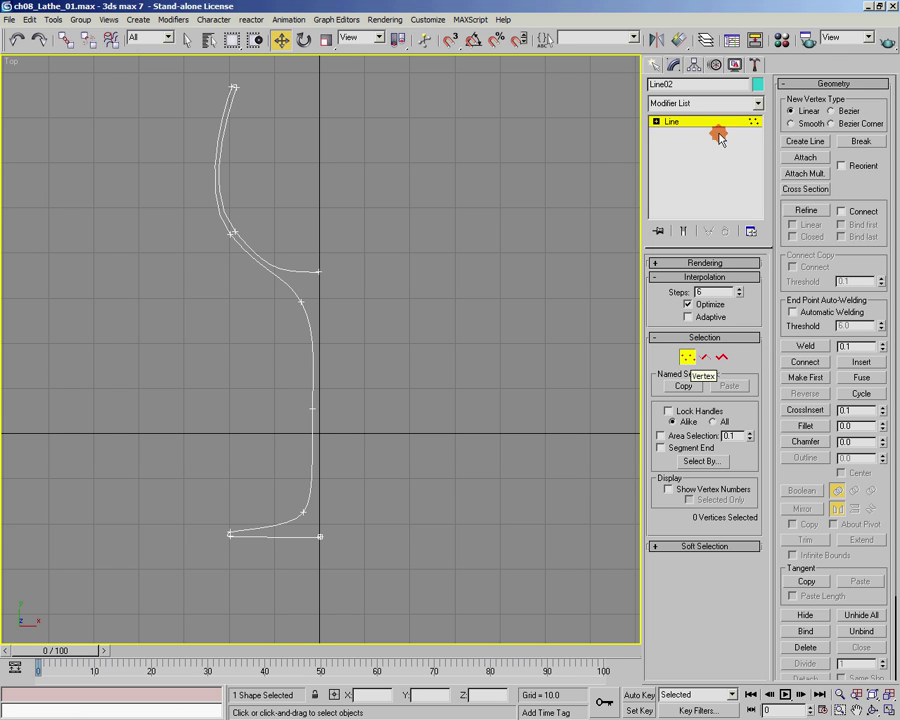
{"action": "left_click", "coordinate": [687, 358]}
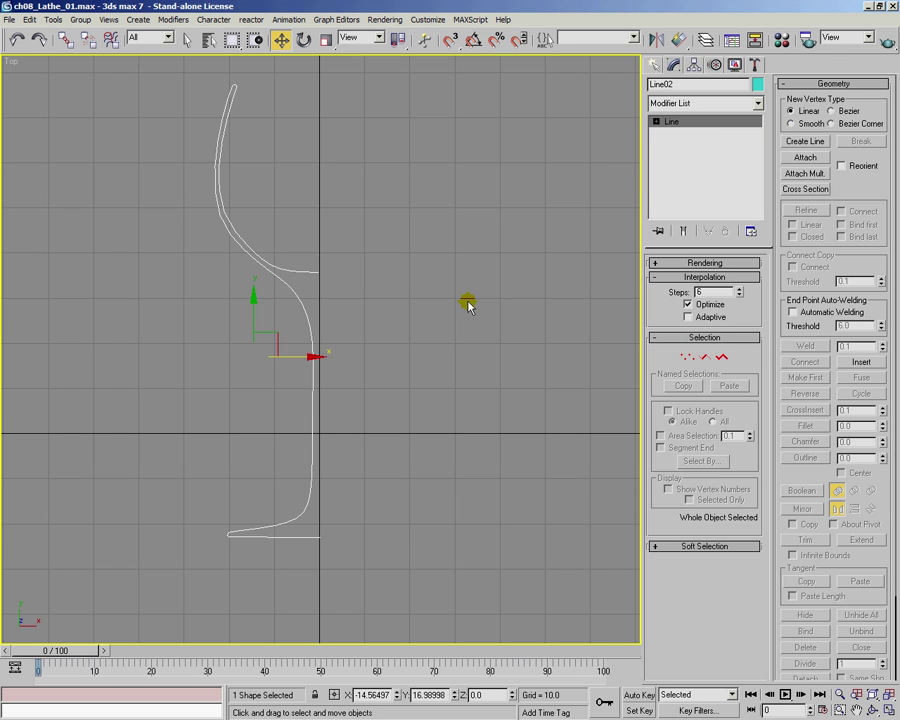
- Apply a Lathe modifier to the profile and move its axis along X to about X 0 to form a wine glass
{"action": "left_click", "coordinate": [735, 104]}
{"action": "left_click_drag", "start_coordinate": [763, 126], "coordinate": [757, 272]}
{"action": "left_click", "coordinate": [745, 333]}
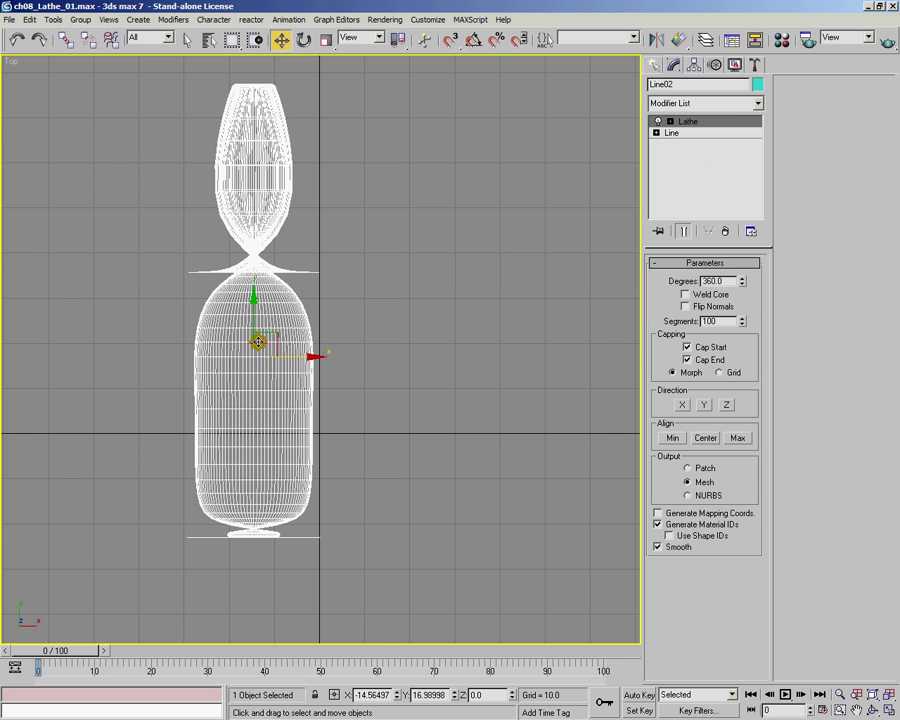
{"action": "left_click", "coordinate": [669, 121]}
{"action": "left_click", "coordinate": [692, 132]}
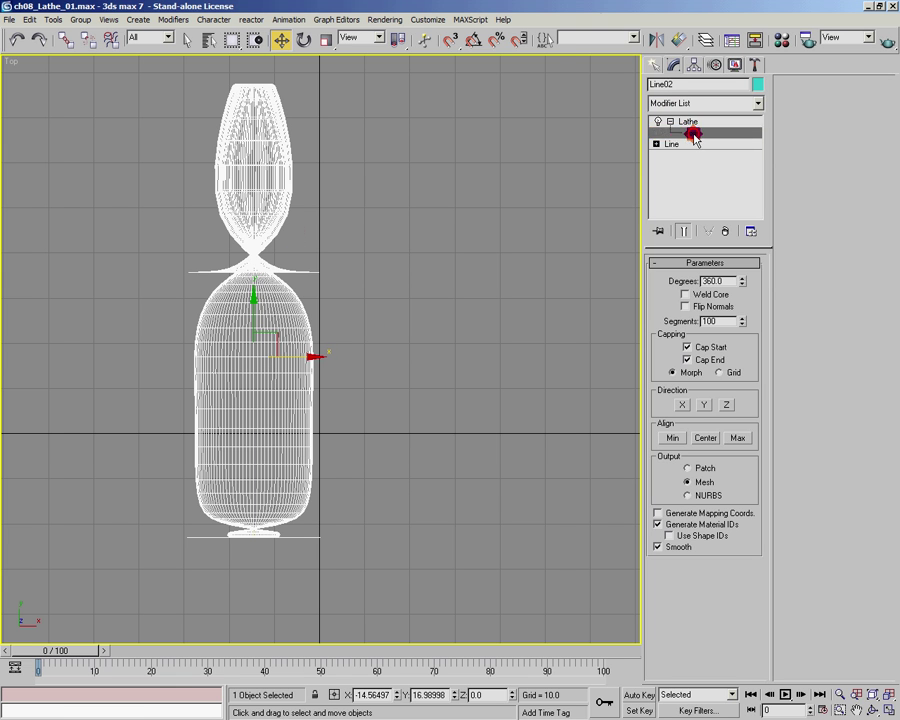
{"action": "left_click_drag", "start_coordinate": [305, 354], "coordinate": [372, 358]}
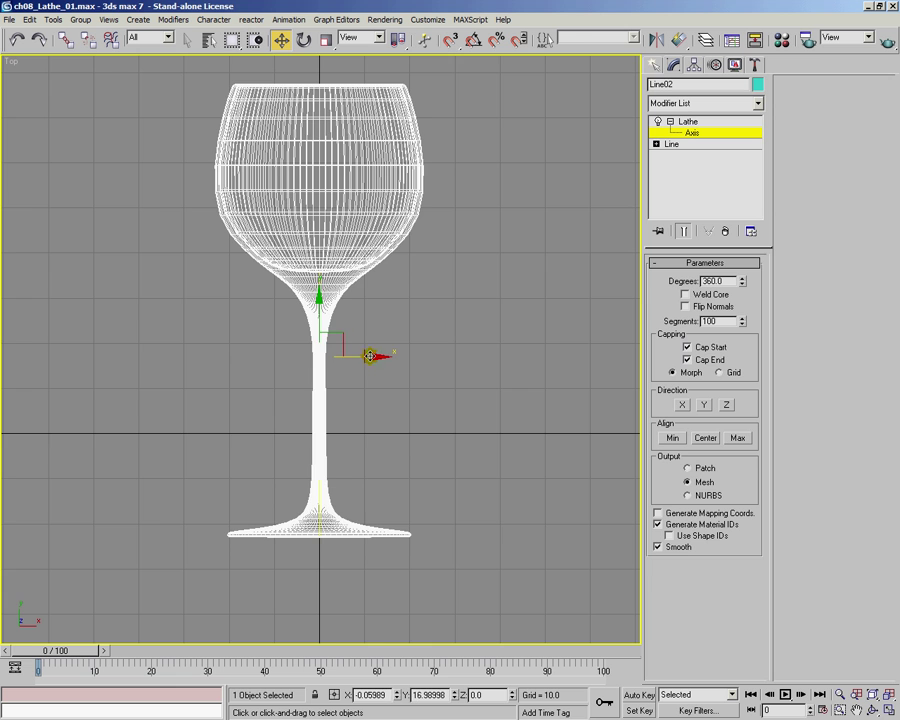
- Fine-tune the lathe axis along X at the profile's open end, and leave axis editing
{"action": "scroll", "coordinate": [369, 356], "scroll_direction": "up", "scroll_amount": 10}
{"action": "middle_click_drag", "start_coordinate": [331, 539], "coordinate": [340, 418]}
{"action": "left_click_drag", "start_coordinate": [340, 418], "coordinate": [352, 418]}
{"action": "scroll", "coordinate": [354, 405], "scroll_direction": "down", "scroll_amount": 4}
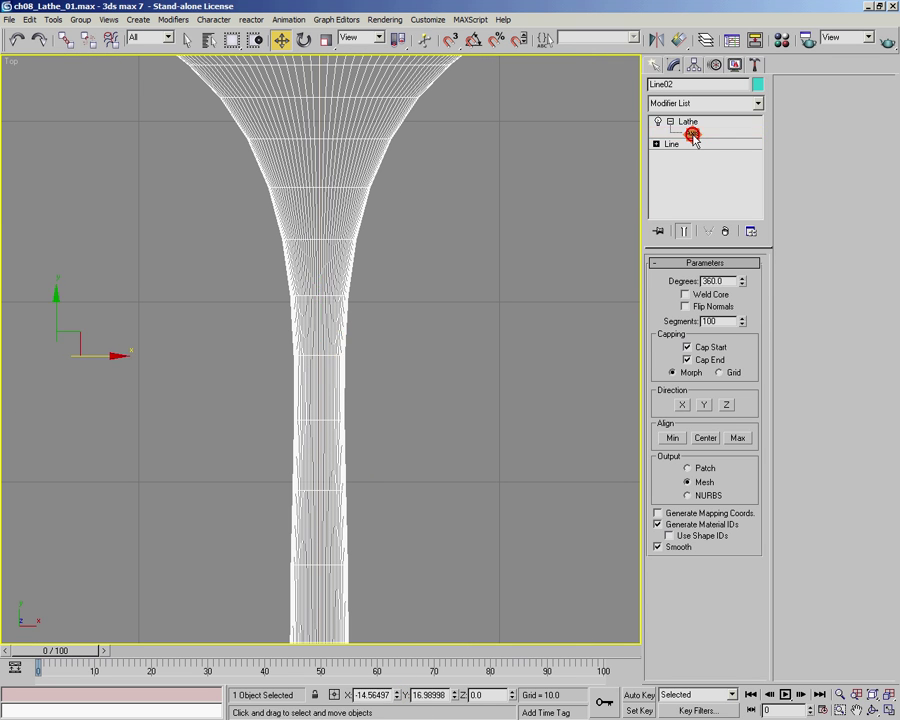
{"action": "left_click", "coordinate": [670, 121]}
- Turn on Angle Snap in the Perspective view and rotate the wine glass 85 degrees about X
{"action": "key", "text": "p"}
{"action": "middle_click_drag", "start_coordinate": [381, 300], "coordinate": [352, 386], "text": "alt"}
{"action": "scroll", "coordinate": [370, 381], "scroll_direction": "up", "scroll_amount": 3}
{"action": "key", "text": "e"}
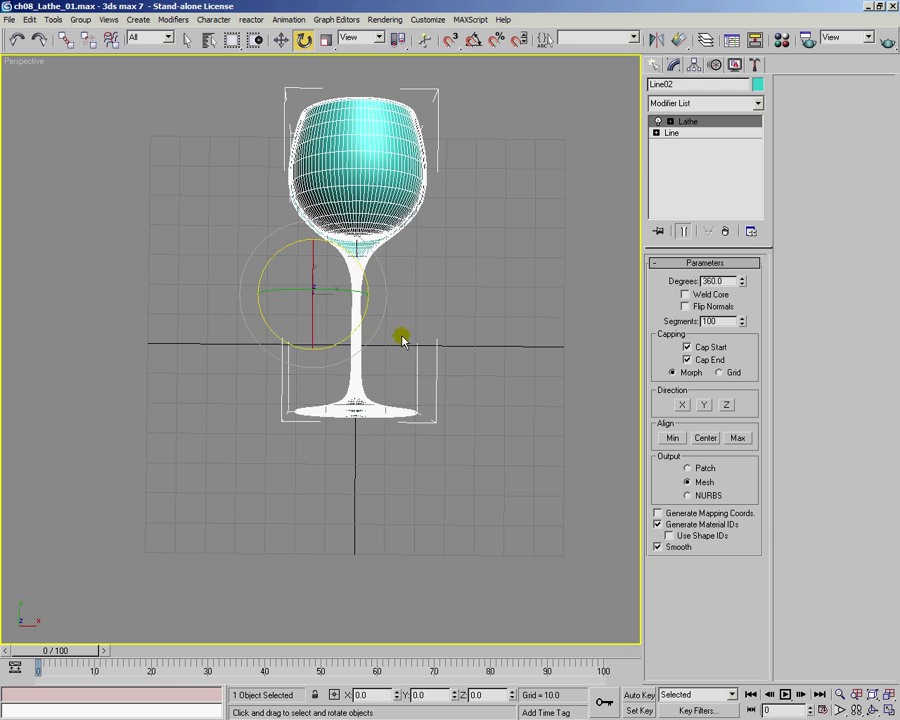
{"action": "middle_click_drag", "start_coordinate": [402, 338], "coordinate": [394, 296], "text": "alt"}
{"action": "left_click", "coordinate": [474, 40]}
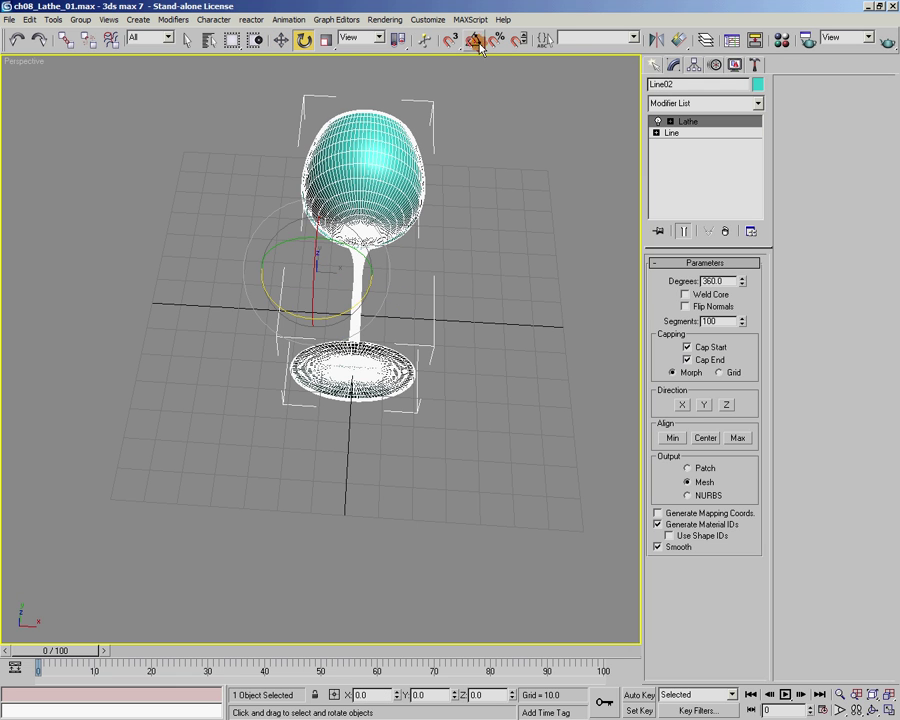
{"action": "left_click_drag", "start_coordinate": [316, 256], "coordinate": [301, 552]}
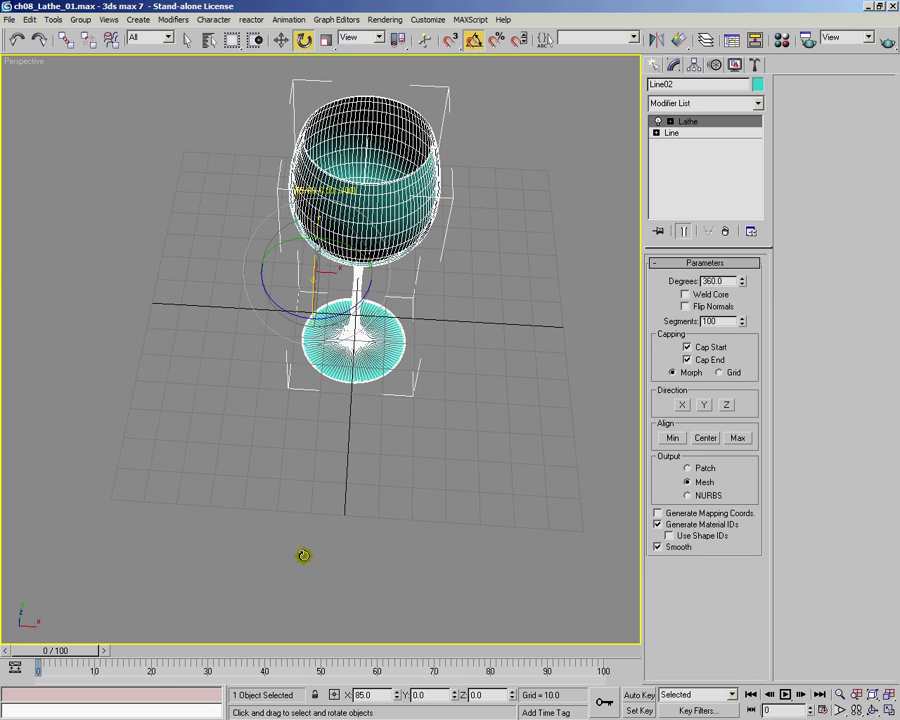
- Adjust the glass's rotation about X to stand it upright, and move it to about X -48.2, Y 45.9, Z 40.1
{"action": "middle_click_drag", "start_coordinate": [320, 472], "coordinate": [492, 401], "text": "alt"}
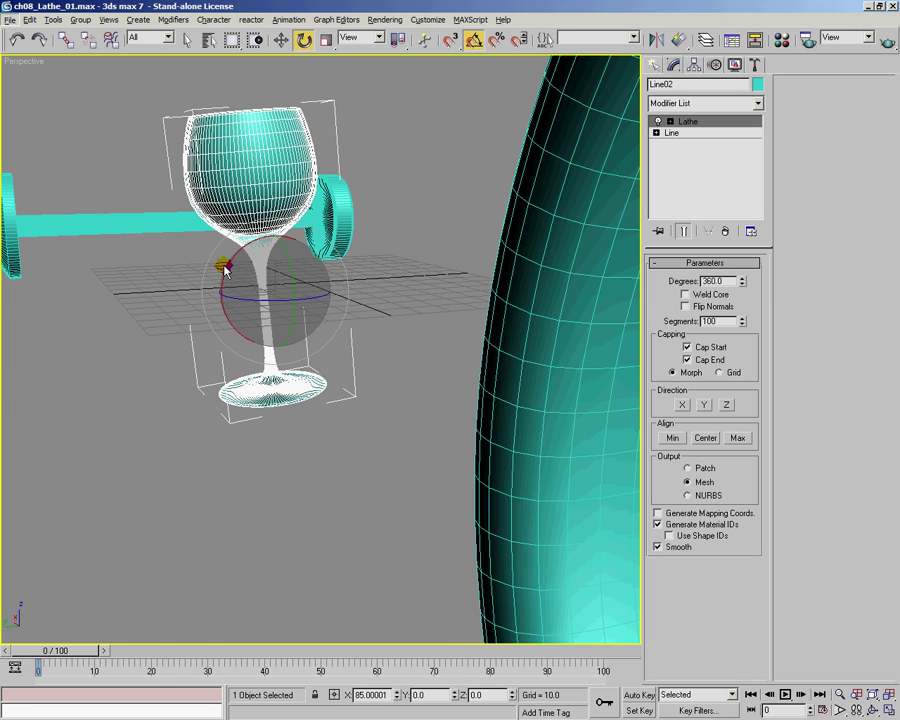
{"action": "left_click_drag", "start_coordinate": [226, 269], "coordinate": [225, 270]}
{"action": "middle_click_drag", "start_coordinate": [225, 270], "coordinate": [329, 263], "text": "alt"}
{"action": "middle_click_drag", "start_coordinate": [346, 334], "coordinate": [372, 268], "text": "alt"}
{"action": "key", "text": "w"}
{"action": "left_click_drag", "start_coordinate": [317, 249], "coordinate": [294, 148]}
{"action": "middle_click_drag", "start_coordinate": [380, 212], "coordinate": [400, 470], "text": "alt"}
{"action": "middle_click_drag", "start_coordinate": [355, 402], "coordinate": [371, 436], "text": "alt"}
{"action": "scroll", "coordinate": [376, 394], "scroll_direction": "up", "scroll_amount": 2}
{"action": "scroll", "coordinate": [376, 394], "scroll_direction": "down", "scroll_amount": 1}
{"action": "middle_click_drag", "start_coordinate": [374, 392], "coordinate": [477, 291], "text": "alt"}
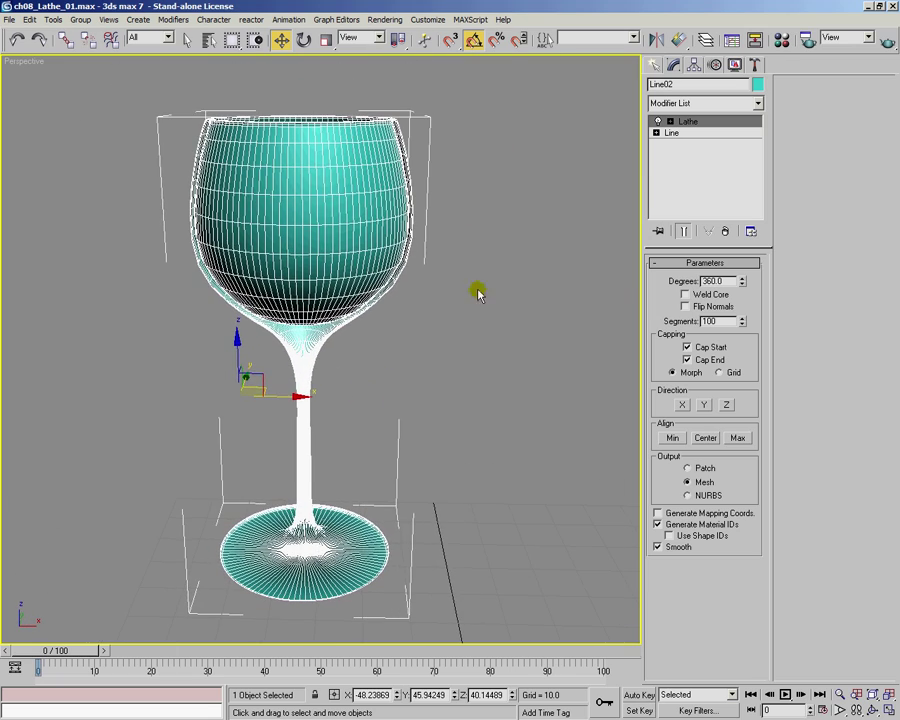
- Inspect the wine glass's Line profile at vertex level, selecting the bowl's inner end vertex, and return to the lathed result
{"action": "left_click", "coordinate": [675, 133]}
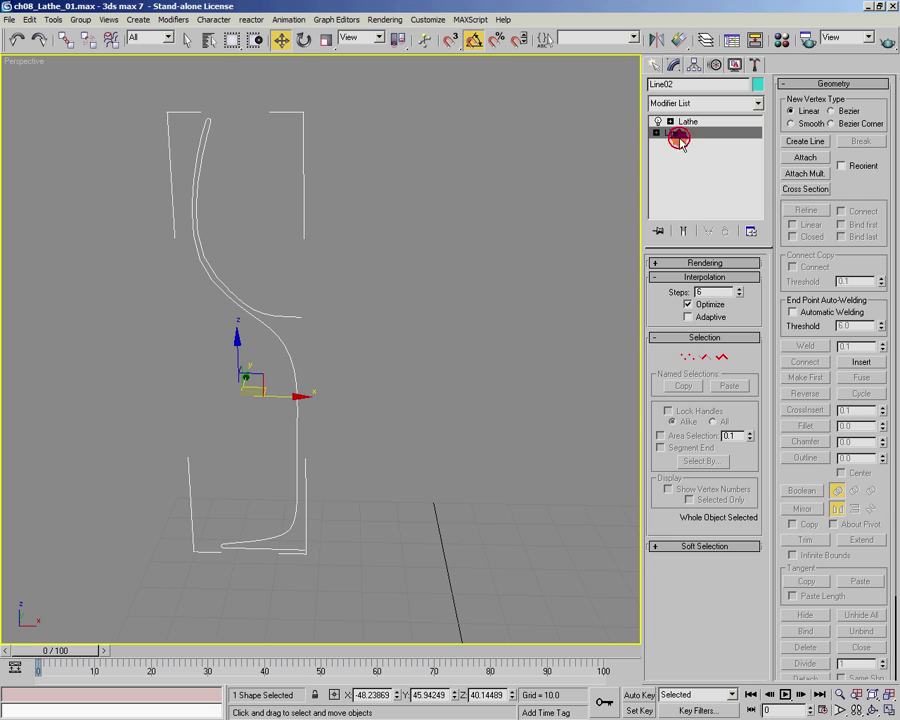
{"action": "left_click", "coordinate": [688, 356]}
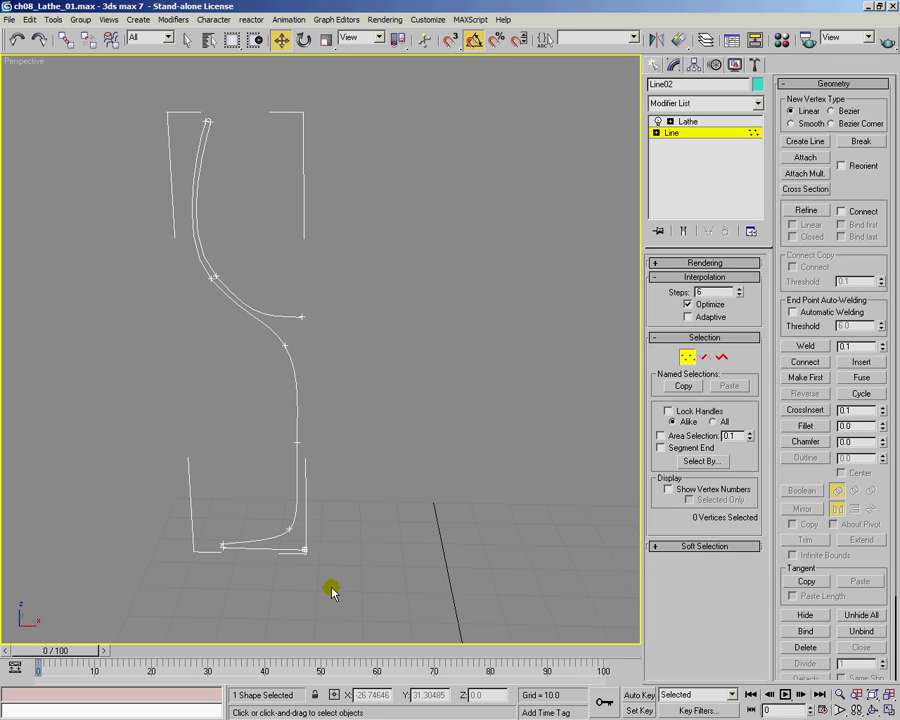
{"action": "left_click_drag", "start_coordinate": [349, 291], "coordinate": [295, 334]}
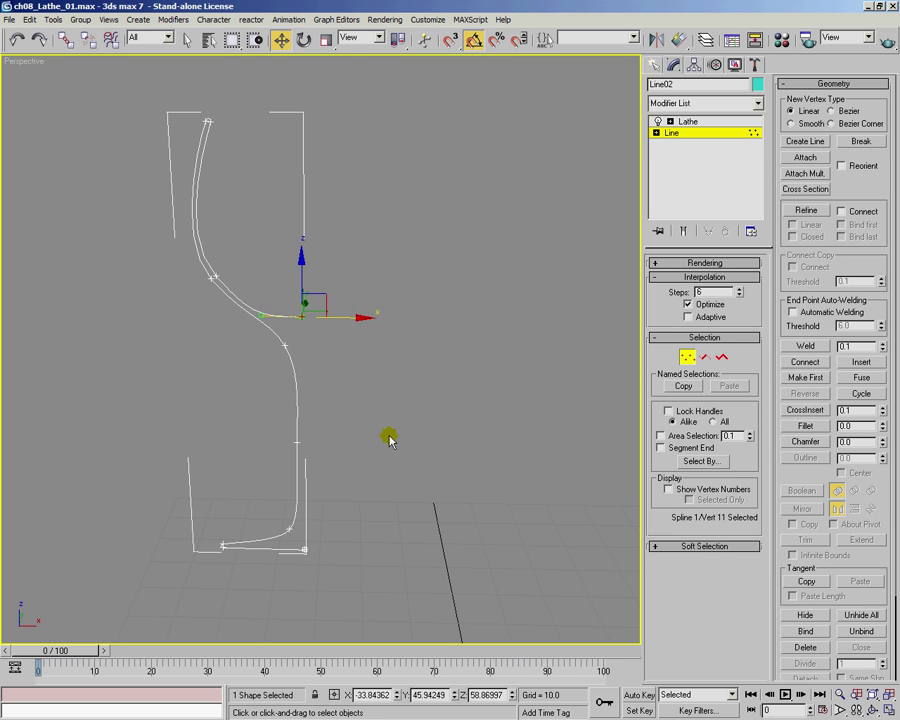
{"action": "left_click", "coordinate": [488, 356]}
{"action": "left_click", "coordinate": [419, 292]}
{"action": "middle_click_drag", "start_coordinate": [419, 292], "coordinate": [424, 330], "text": "alt"}
{"action": "left_click", "coordinate": [352, 107]}
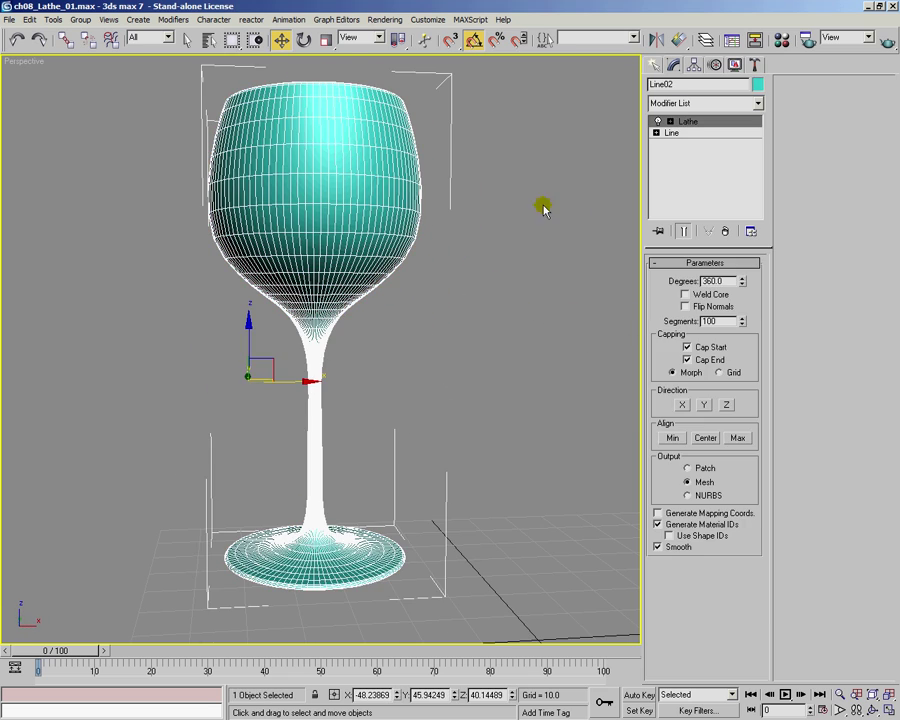
- Turn off Optimize for the glass profile's interpolation, show the end result, and reset the steps to 0
{"action": "left_click", "coordinate": [679, 132]}
{"action": "left_click", "coordinate": [697, 307]}
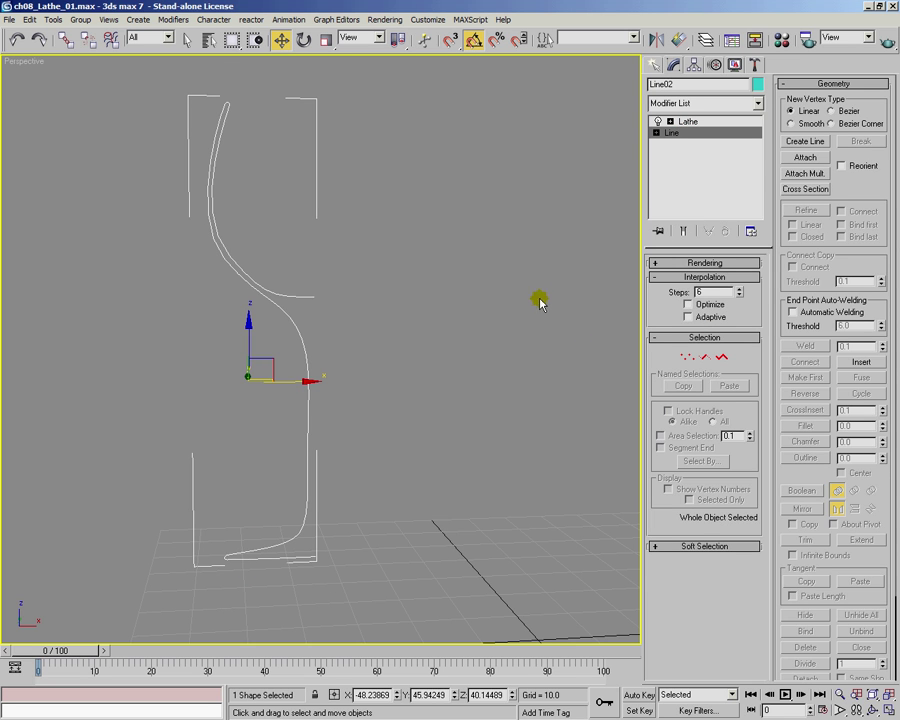
{"action": "left_click", "coordinate": [679, 232]}
{"action": "right_click", "coordinate": [740, 295]}
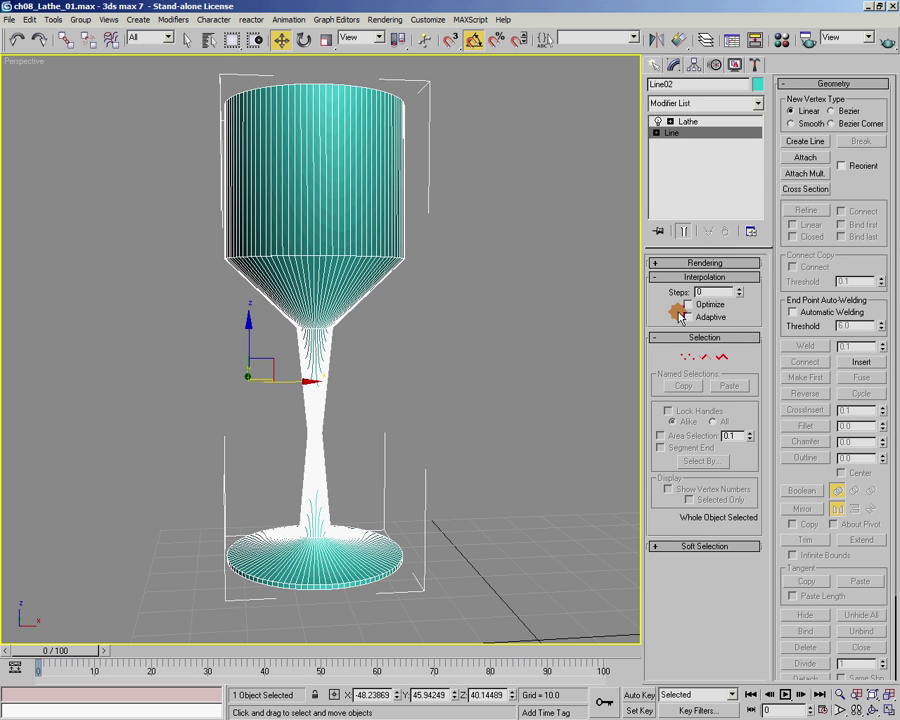
{"action": "middle_click_drag", "start_coordinate": [528, 315], "coordinate": [537, 338]}
- Raise the glass profile's interpolation steps to 10
{"action": "left_click", "coordinate": [741, 289]}
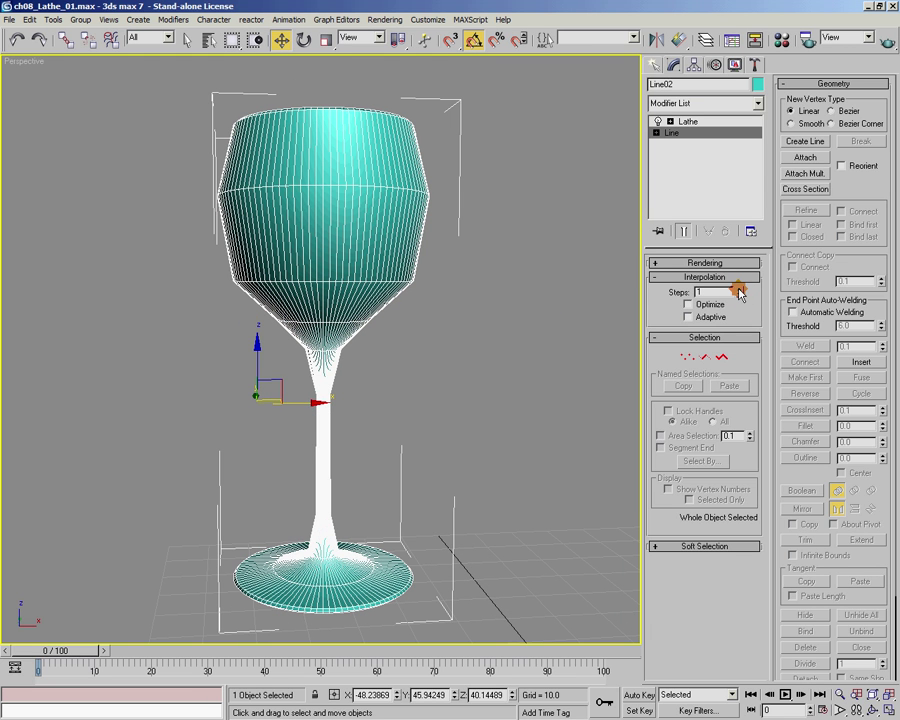
{"action": "left_click", "coordinate": [739, 289]}
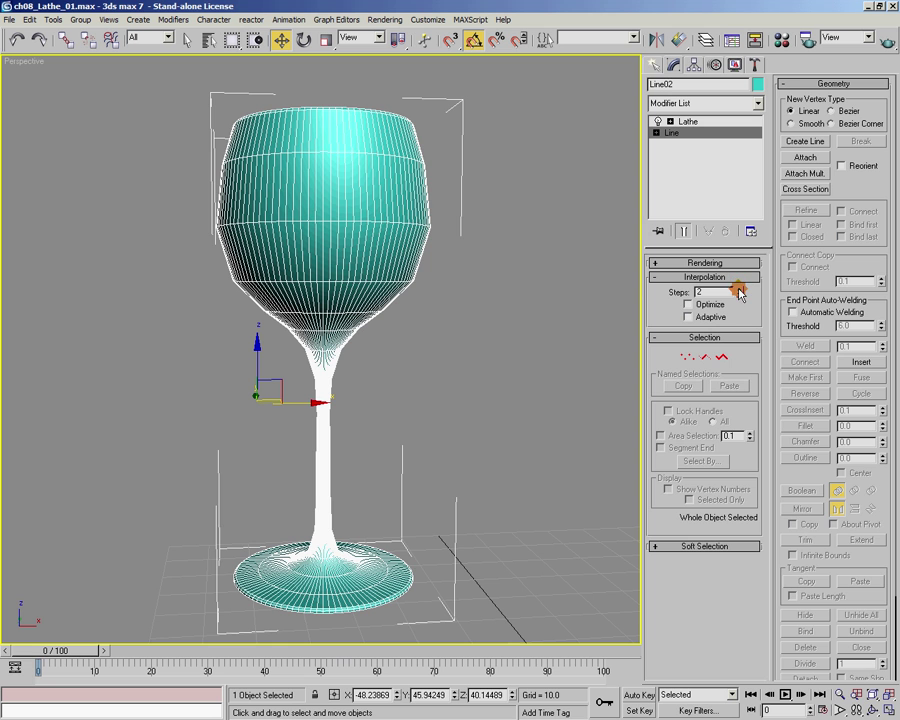
{"action": "left_click", "coordinate": [739, 289]}
{"action": "left_click", "coordinate": [740, 289]}
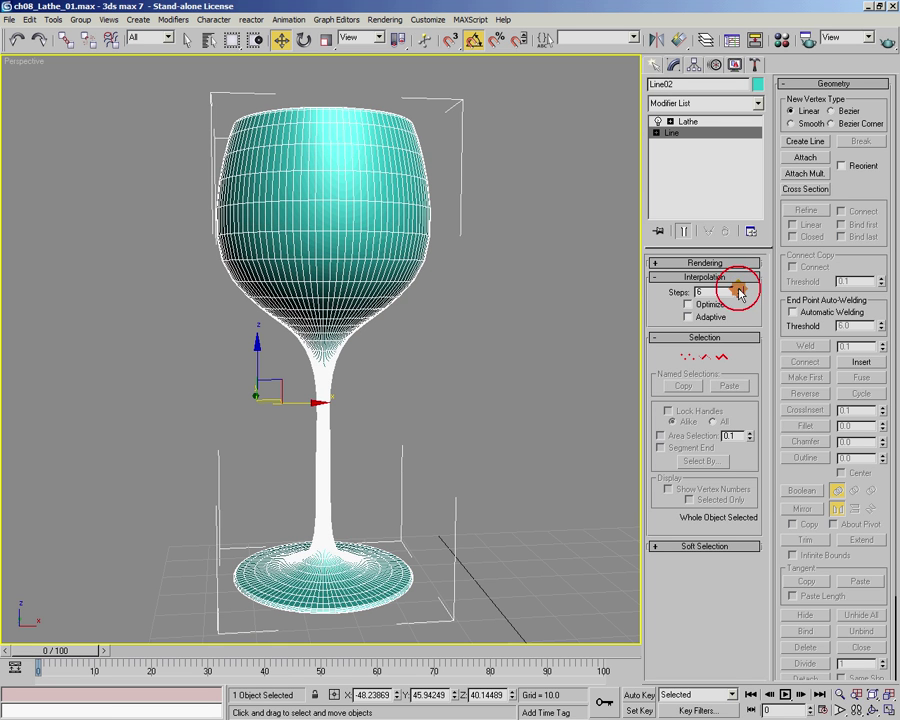
{"action": "left_click", "coordinate": [739, 289]}
{"action": "middle_click_drag", "start_coordinate": [398, 398], "coordinate": [637, 342], "text": "alt"}
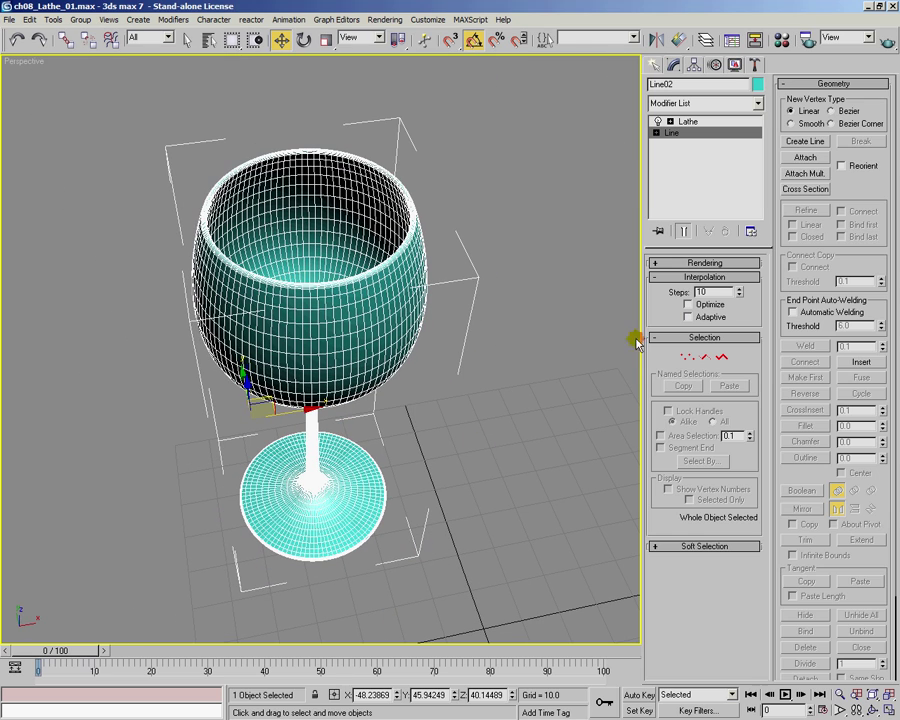
- Collapse the glass profile's interpolation settings and go back to its Lathe modifier
{"action": "left_click", "coordinate": [688, 277]}
{"action": "left_click", "coordinate": [694, 263]}
{"action": "left_click", "coordinate": [695, 264]}
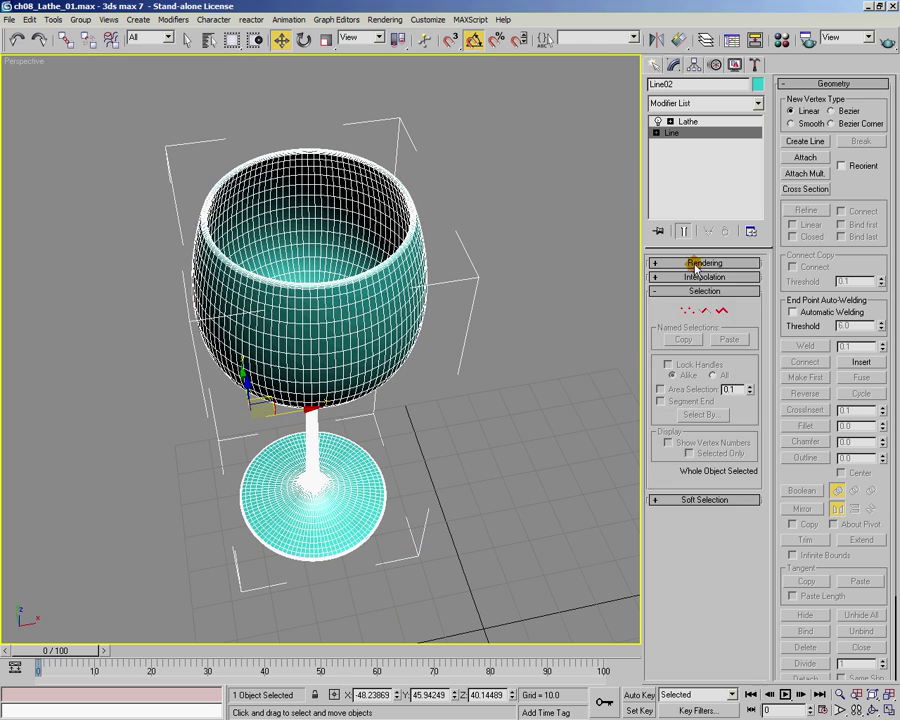
{"action": "left_click", "coordinate": [689, 122]}
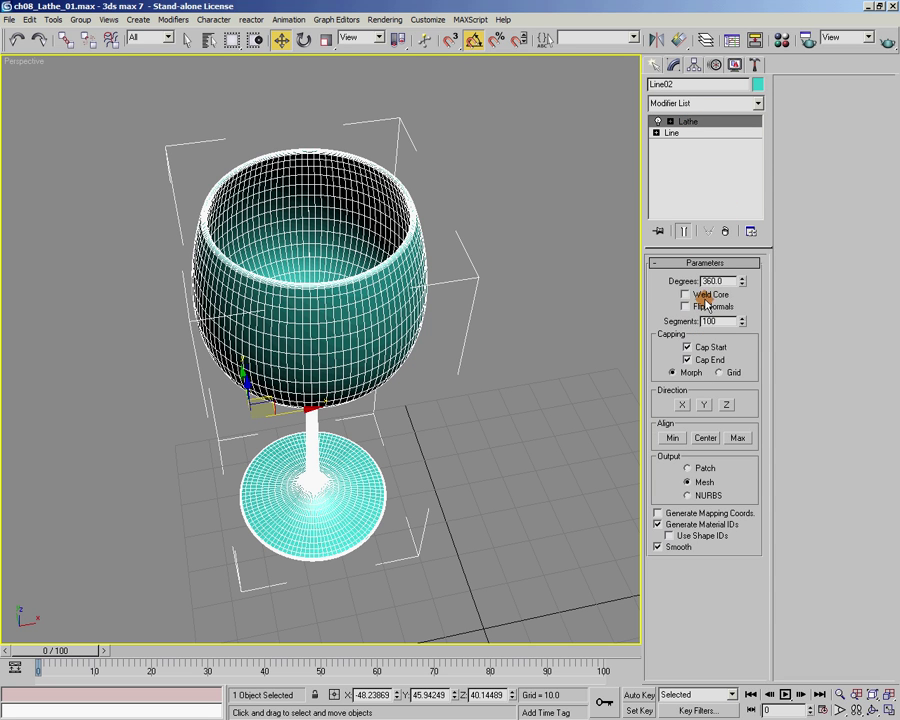
- Reset the glass's lathe segments to the minimum and raise them one by one to 21
{"action": "right_click", "coordinate": [749, 326]}
{"action": "left_click", "coordinate": [743, 318]}
{"action": "left_click", "coordinate": [743, 318]}
{"action": "left_click", "coordinate": [743, 318]}
{"action": "left_click", "coordinate": [743, 318]}
{"action": "left_click", "coordinate": [743, 318]}
{"action": "left_click", "coordinate": [743, 318]}
{"action": "left_click", "coordinate": [743, 318]}
{"action": "left_click", "coordinate": [743, 318]}
{"action": "left_click", "coordinate": [743, 318]}
{"action": "left_click", "coordinate": [743, 318]}
{"action": "left_click", "coordinate": [743, 318]}
{"action": "left_click", "coordinate": [743, 318]}
{"action": "left_click", "coordinate": [743, 318]}
{"action": "left_click", "coordinate": [743, 318]}
{"action": "left_click", "coordinate": [743, 318]}
{"action": "left_click", "coordinate": [743, 318]}
- Set the glass's lathe segments to 32 and examine the rim from another angle
{"action": "double_click", "coordinate": [701, 321]}
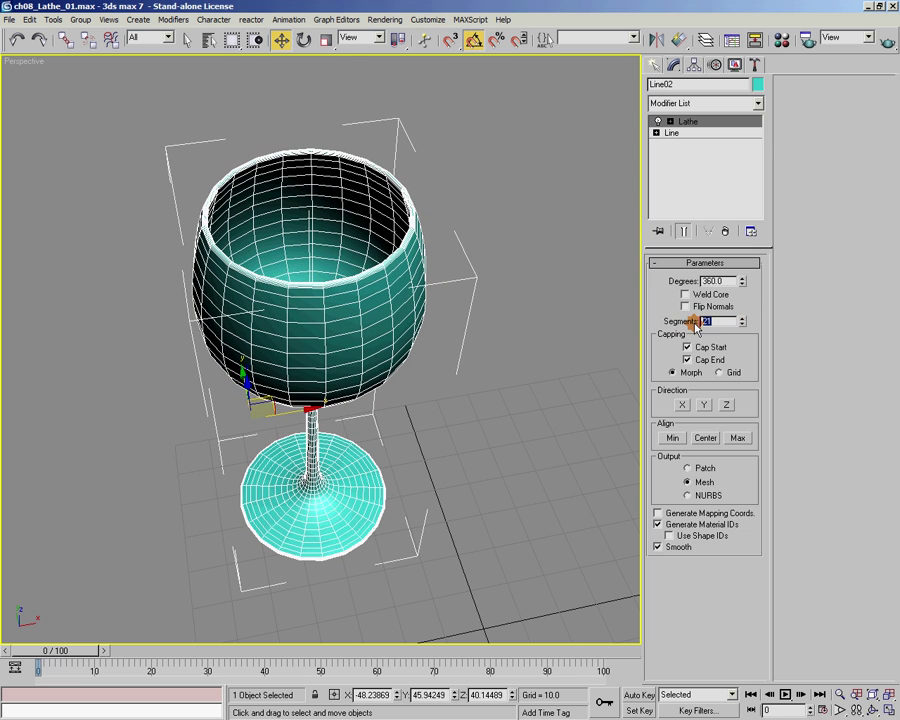
{"action": "type", "text": "32"}
{"action": "key", "text": "Return"}
{"action": "middle_click_drag", "start_coordinate": [332, 356], "coordinate": [474, 370], "text": "alt"}
- Set the wine glass's lathe segments to 64 and deselect the glass
{"action": "left_click_drag", "start_coordinate": [744, 321], "coordinate": [750, 264]}
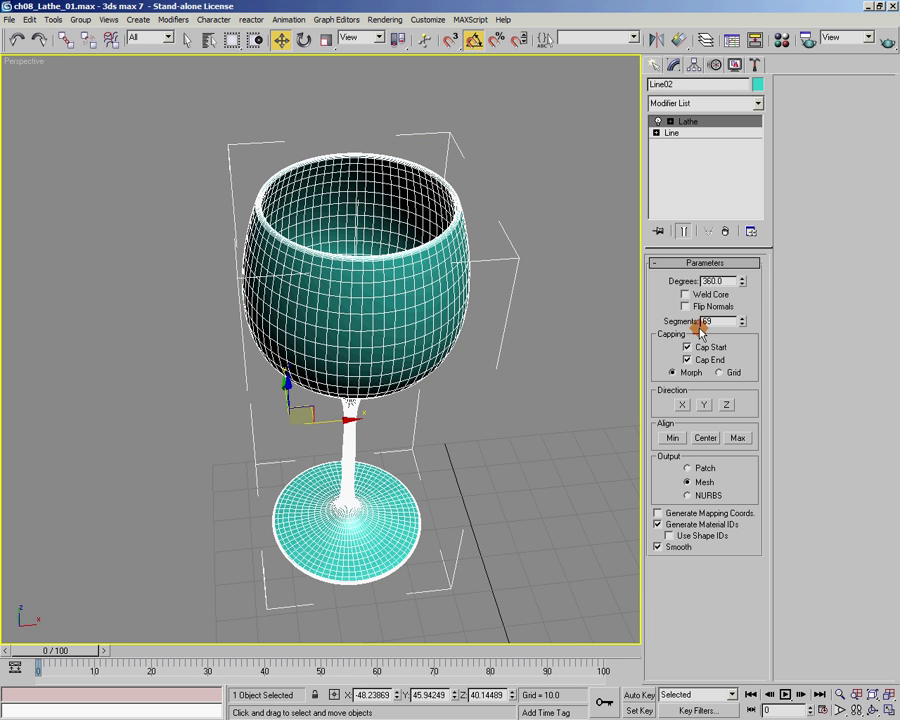
{"action": "type", "text": "64"}
{"action": "key", "text": "Return"}
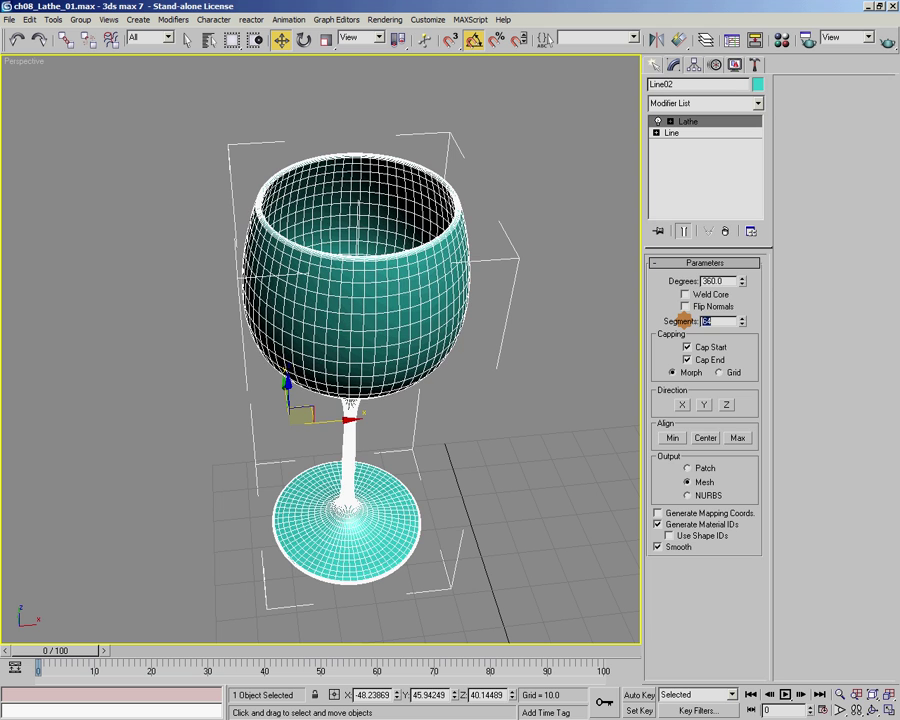
{"action": "left_click", "coordinate": [535, 389]}
- Move the lathed post along X to about X 52.6, next to the wine glass
{"action": "scroll", "coordinate": [448, 482], "scroll_direction": "down", "scroll_amount": 10}
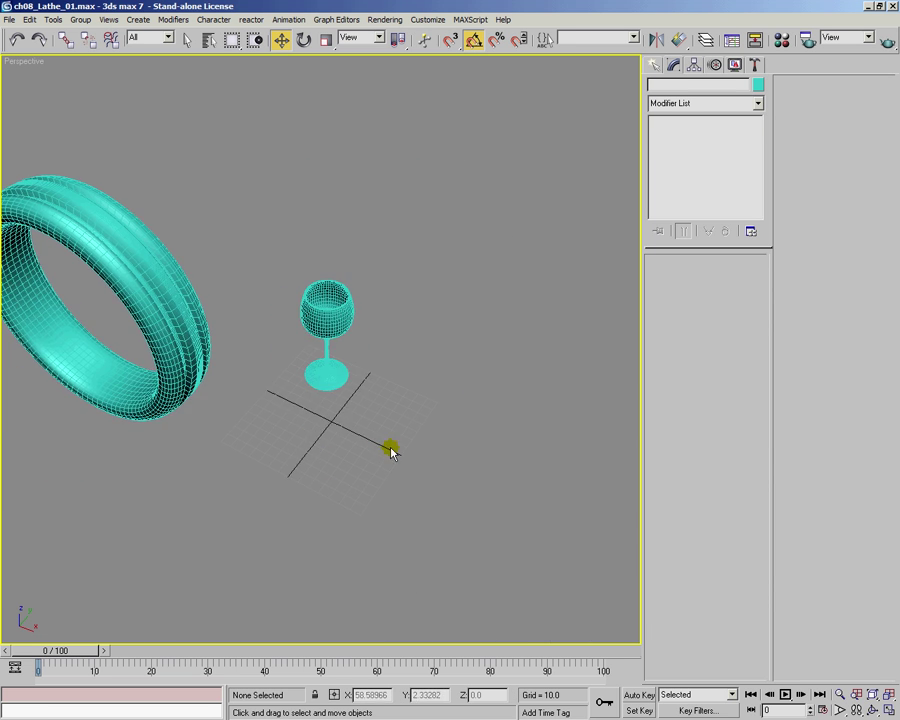
{"action": "scroll", "coordinate": [449, 432], "scroll_direction": "down", "scroll_amount": 5}
{"action": "left_click", "coordinate": [596, 401]}
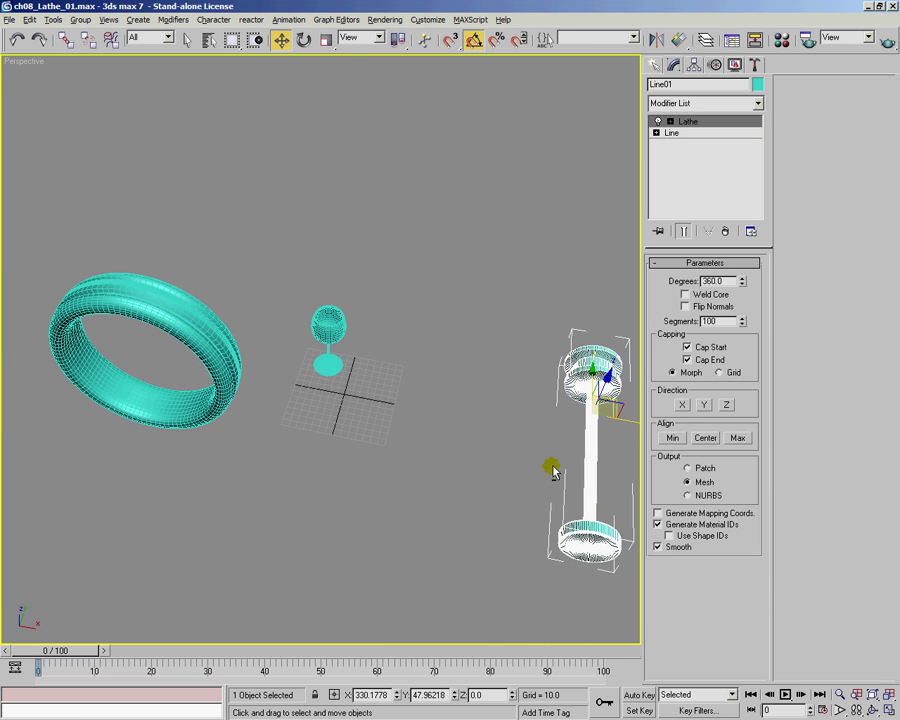
{"action": "left_click_drag", "start_coordinate": [636, 423], "coordinate": [437, 401]}
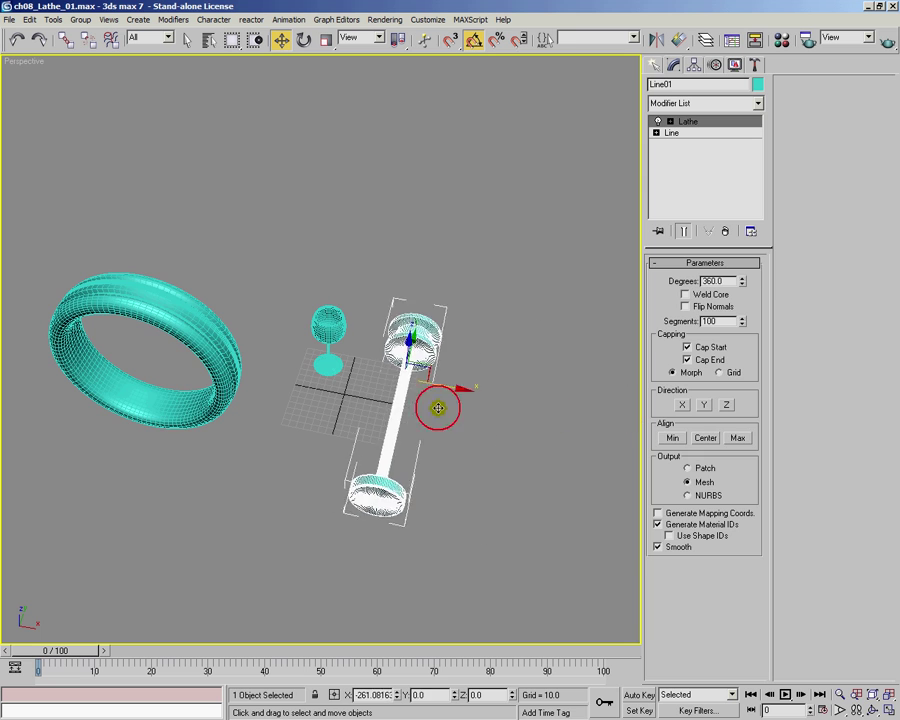
- Move the grooved ring along X to about X -227.6, nearer the glass, and clear the selection
{"action": "left_click", "coordinate": [185, 333]}
{"action": "left_click_drag", "start_coordinate": [194, 372], "coordinate": [236, 377]}
{"action": "middle_click_drag", "start_coordinate": [363, 392], "coordinate": [398, 348], "text": "alt"}
{"action": "left_click", "coordinate": [396, 346]}
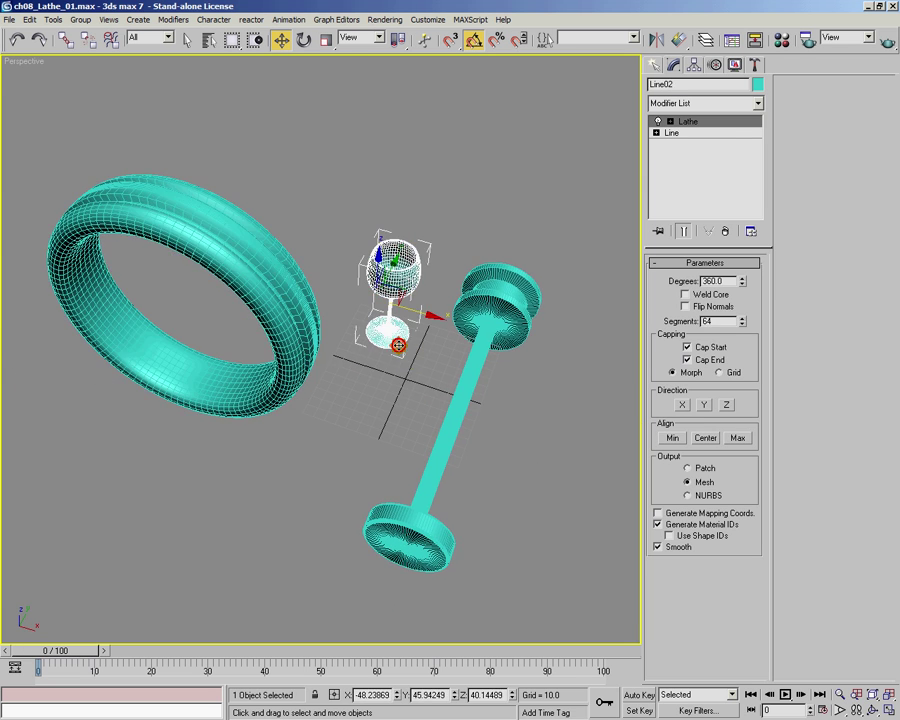
{"action": "left_click", "coordinate": [452, 145]}
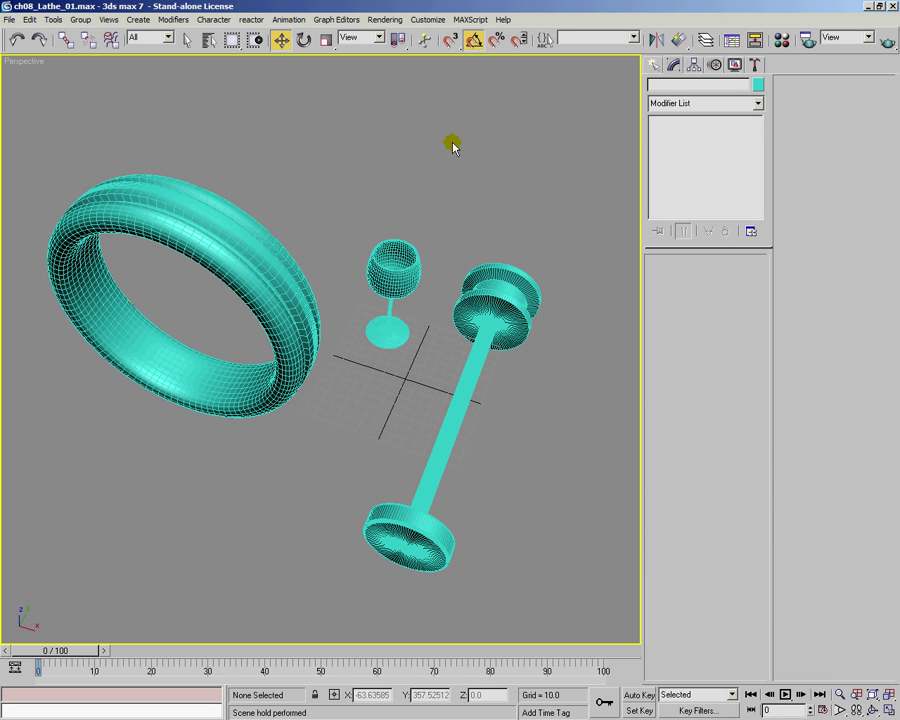
- Reduce the grooved ring's lathe sweep to 246.5 degrees to expose its cut ends
{"action": "left_click", "coordinate": [263, 233]}
{"action": "middle_click_drag", "start_coordinate": [263, 233], "coordinate": [598, 297], "text": "alt"}
{"action": "left_click_drag", "start_coordinate": [744, 283], "coordinate": [775, 500]}
{"action": "middle_click_drag", "start_coordinate": [598, 462], "coordinate": [480, 322], "text": "alt"}
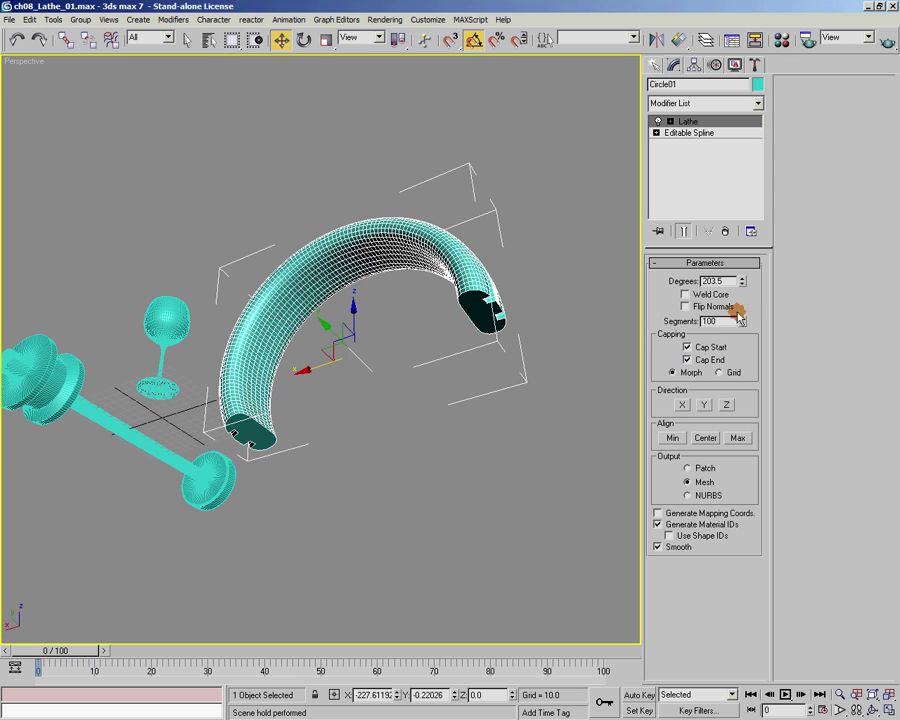
{"action": "left_click_drag", "start_coordinate": [742, 285], "coordinate": [711, 223]}
{"action": "scroll", "coordinate": [422, 490], "scroll_direction": "up", "scroll_amount": 3}
{"action": "middle_click_drag", "start_coordinate": [422, 490], "coordinate": [364, 468], "text": "alt"}
- Turn Cap Start and Cap End off and back on for the ring's lathe to compare the cut ends
{"action": "left_click", "coordinate": [697, 348]}
{"action": "left_click", "coordinate": [701, 358]}
{"action": "middle_click_drag", "start_coordinate": [497, 437], "coordinate": [459, 385], "text": "alt"}
{"action": "left_click", "coordinate": [687, 347]}
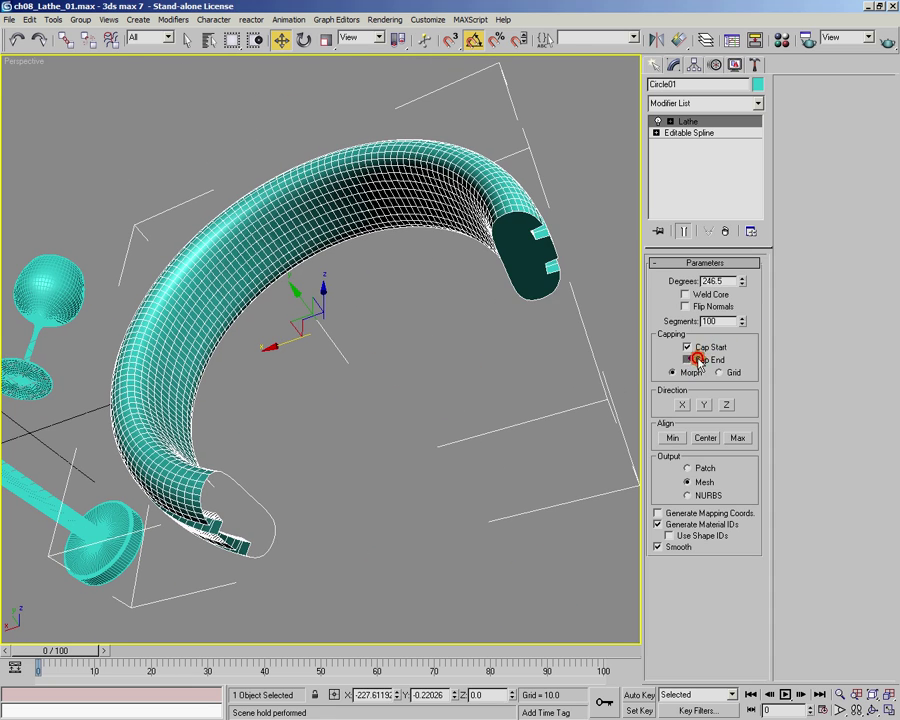
{"action": "left_click", "coordinate": [687, 359]}
- Set the ring's lathe degrees back to 360
{"action": "left_click_drag", "start_coordinate": [742, 283], "coordinate": [747, 108]}
{"action": "middle_click_drag", "start_coordinate": [400, 290], "coordinate": [480, 295], "text": "alt"}
{"action": "mouse_move", "coordinate": [742, 280]}
{"action": "left_mouse_down"}
{"action": "mouse_move", "coordinate": [735, 287]}
{"action": "mouse_move", "coordinate": [741, 270]}
{"action": "left_mouse_up"}
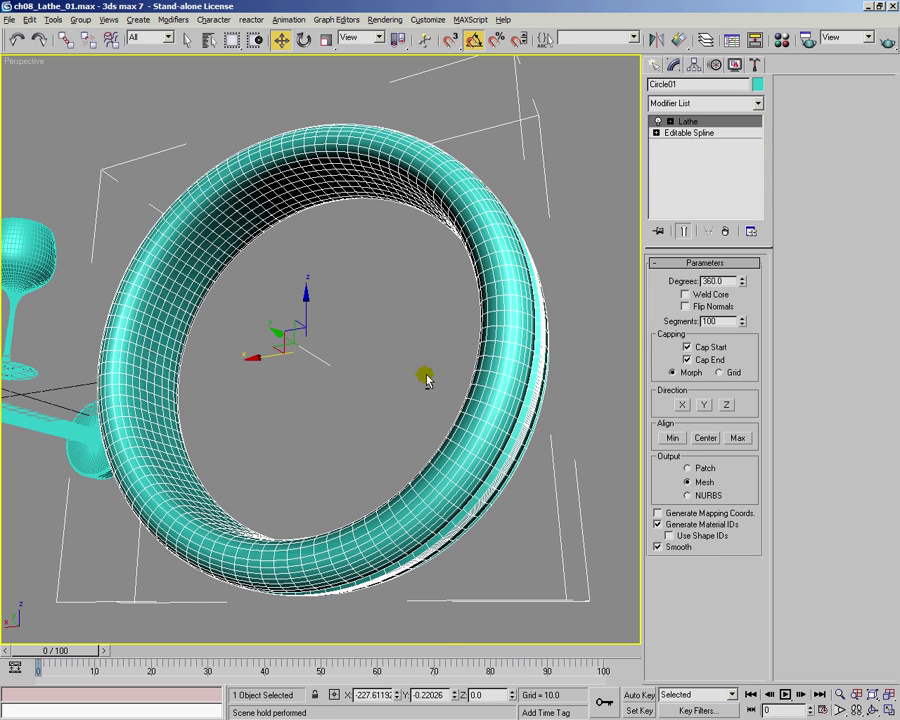
- Examine the closed ring and the centre of the post's end face, where the lathe segments meet
{"action": "middle_click_drag", "start_coordinate": [426, 378], "coordinate": [438, 148], "text": "alt"}
{"action": "mouse_move", "coordinate": [472, 301]}
{"action": "middle_mouse_down", "text": "alt"}
{"action": "mouse_move", "coordinate": [404, 310]}
{"action": "mouse_move", "coordinate": [410, 341]}
{"action": "mouse_move", "coordinate": [463, 322]}
{"action": "middle_mouse_up", "text": "alt"}
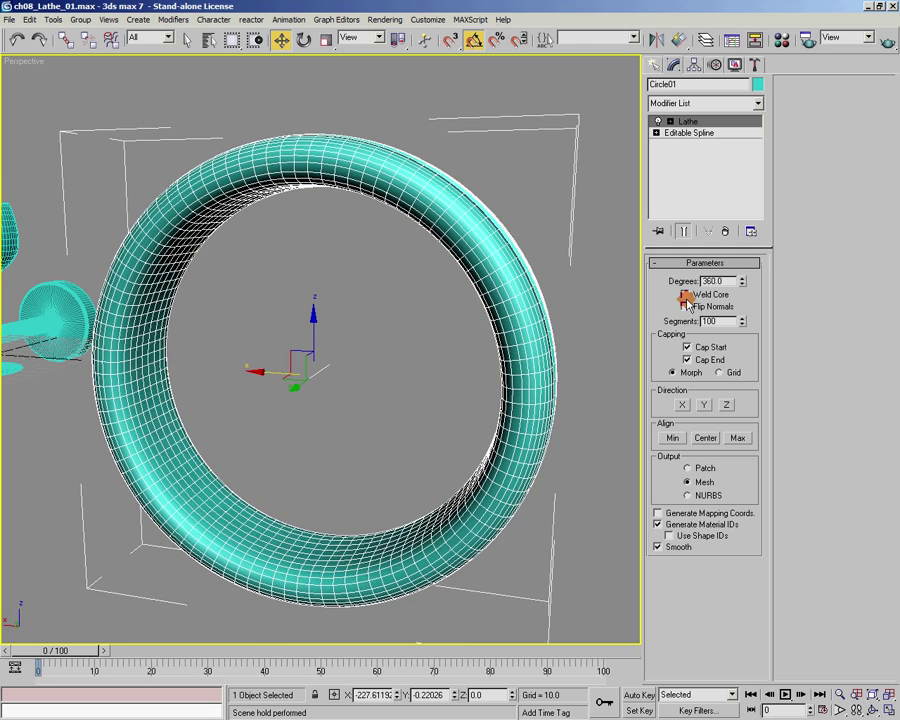
{"action": "middle_click_drag", "start_coordinate": [589, 299], "coordinate": [362, 308], "text": "alt"}
{"action": "scroll", "coordinate": [358, 350], "scroll_direction": "up", "scroll_amount": 10}
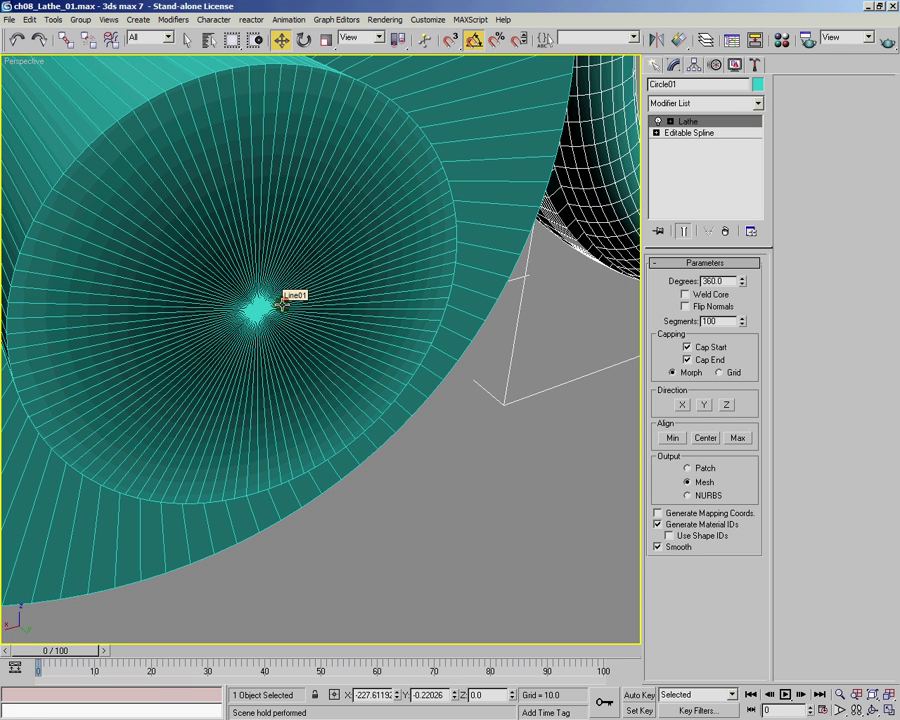
{"action": "middle_click_drag", "start_coordinate": [312, 256], "coordinate": [392, 270], "text": "alt"}
{"action": "scroll", "coordinate": [354, 266], "scroll_direction": "down", "scroll_amount": 5}
{"action": "scroll", "coordinate": [305, 281], "scroll_direction": "up", "scroll_amount": 3}
{"action": "middle_click_drag", "start_coordinate": [333, 235], "coordinate": [277, 219]}
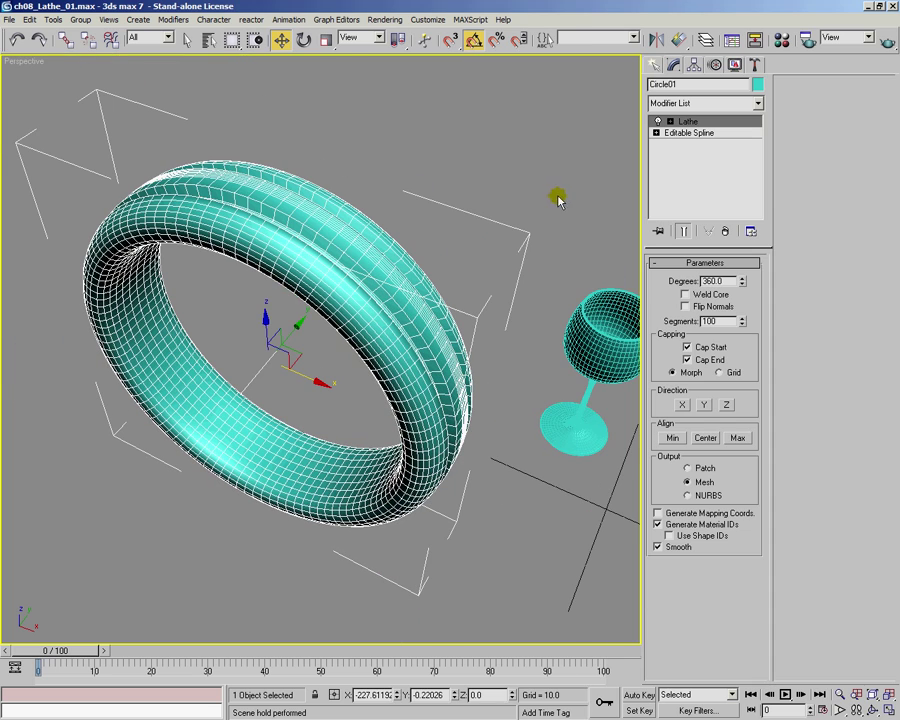
{"action": "middle_click_drag", "start_coordinate": [450, 443], "coordinate": [482, 245]}
- Inspect the post's Line profile at vertex level with the lathe hidden, selecting the end vertex at the base's centre
{"action": "left_click", "coordinate": [508, 202]}
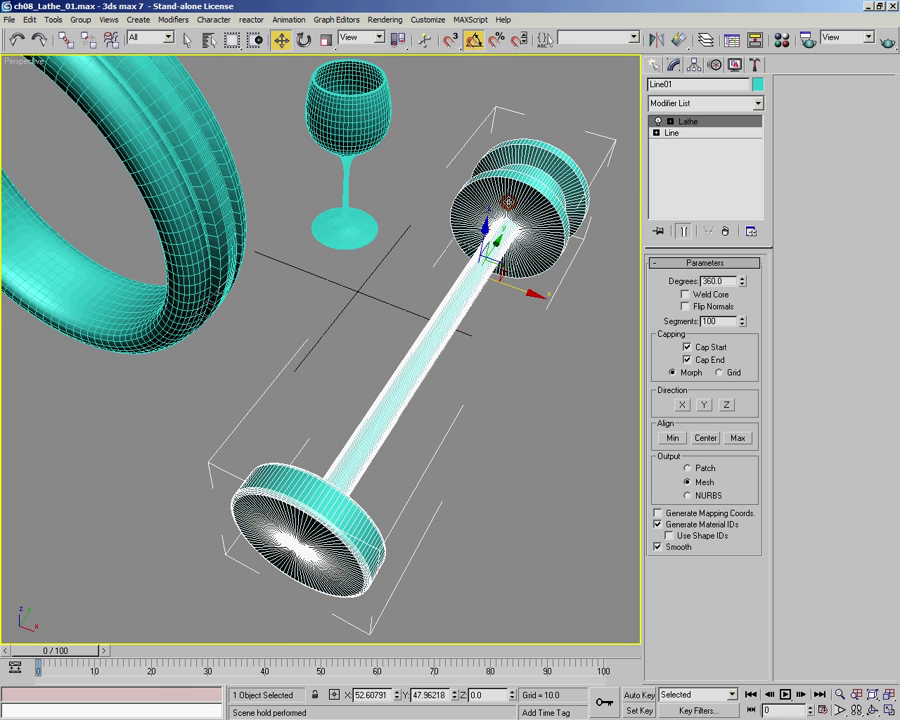
{"action": "left_click", "coordinate": [671, 132]}
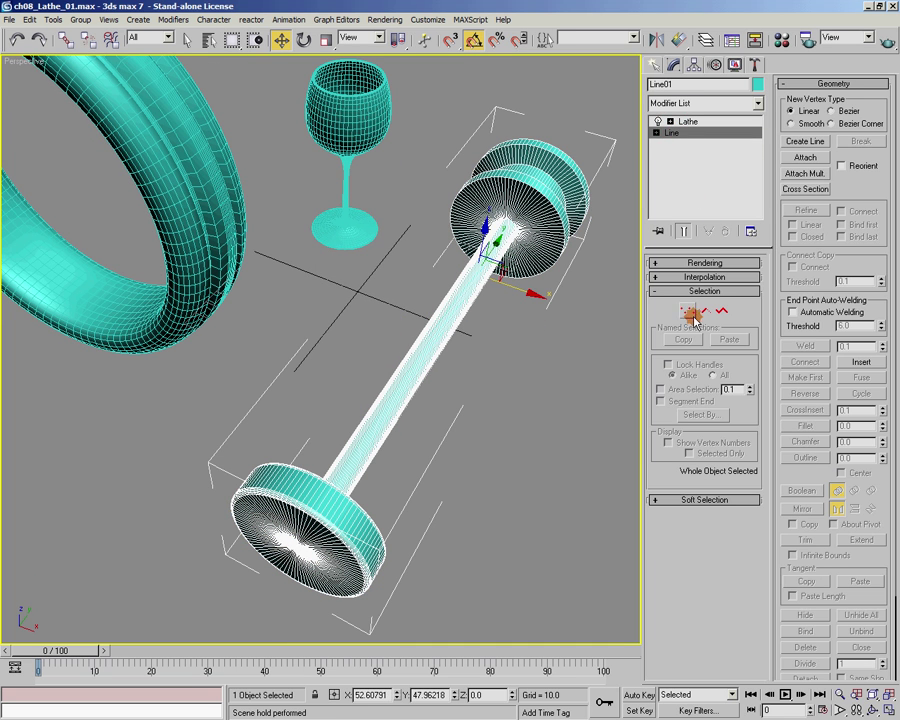
{"action": "key", "text": "1"}
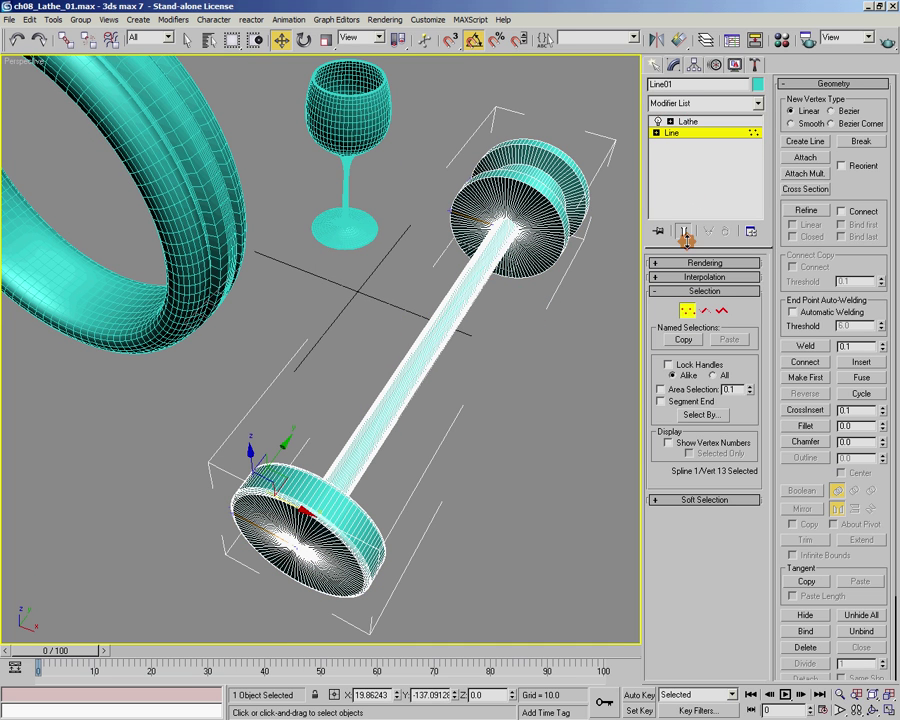
{"action": "left_click", "coordinate": [685, 234]}
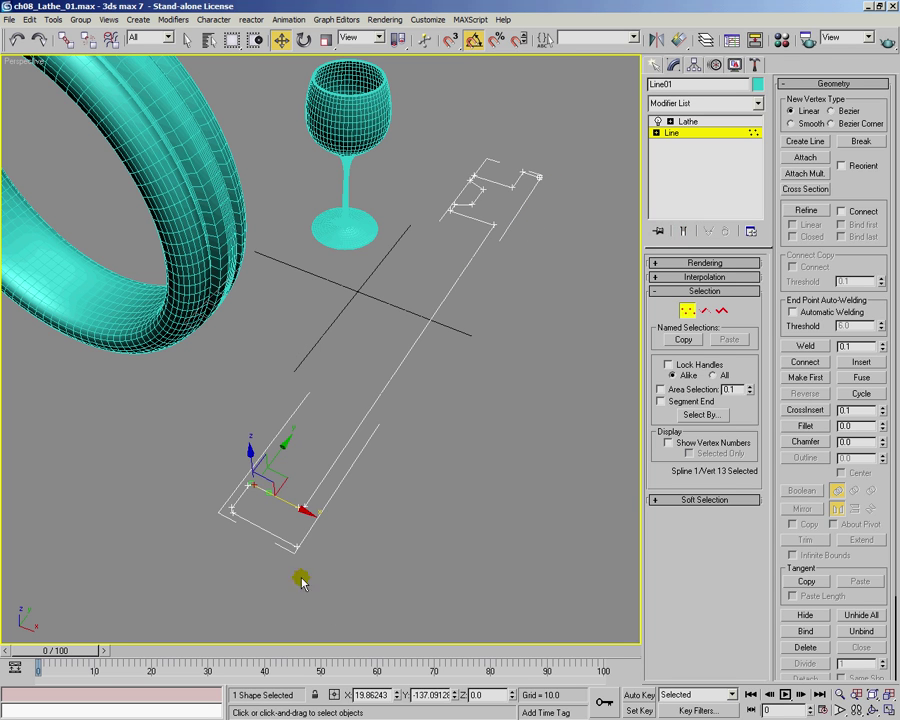
{"action": "left_click", "coordinate": [318, 540]}
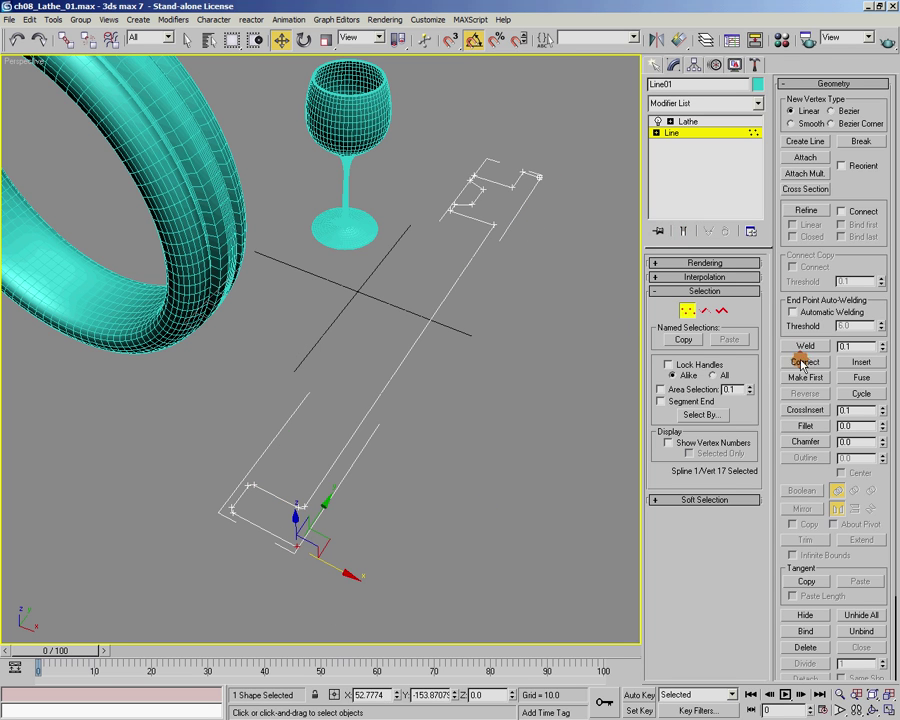
{"action": "left_click", "coordinate": [688, 310]}
{"action": "left_click", "coordinate": [553, 262]}
- Turn on Flip Normals in the post's Lathe modifier
{"action": "middle_click_drag", "start_coordinate": [579, 374], "coordinate": [462, 416], "text": "alt"}
{"action": "left_click", "coordinate": [540, 213]}
{"action": "left_click", "coordinate": [688, 307]}
{"action": "left_click", "coordinate": [534, 382]}
{"action": "left_click", "coordinate": [498, 263]}
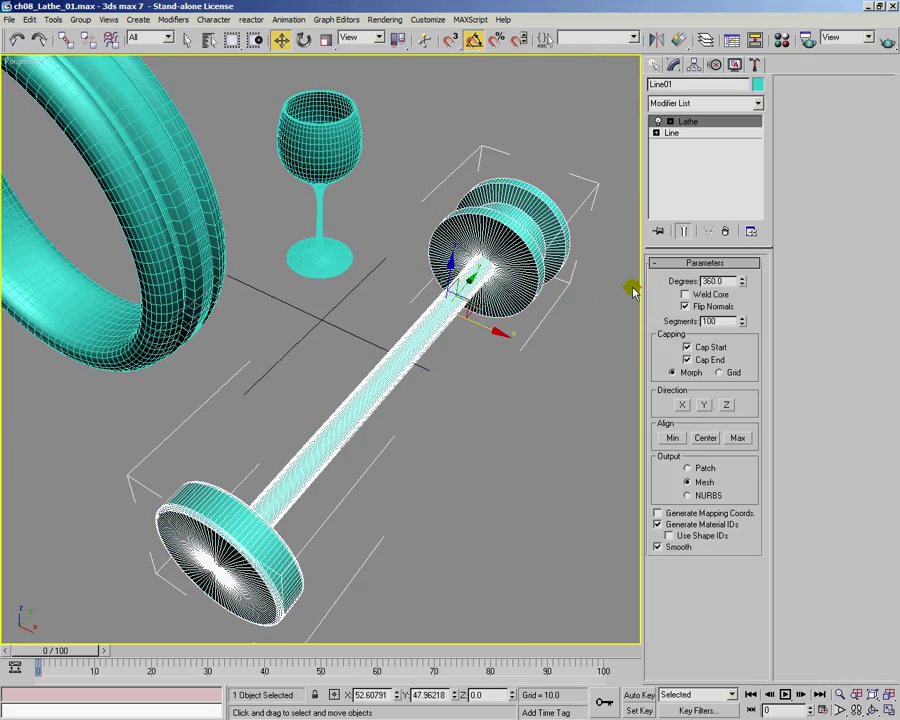
- Reduce the post's lathe sweep to 209 degrees and examine its inner faces
{"action": "middle_click_drag", "start_coordinate": [548, 277], "coordinate": [540, 326], "text": "alt"}
{"action": "left_click_drag", "start_coordinate": [745, 285], "coordinate": [741, 490]}
{"action": "middle_click_drag", "start_coordinate": [270, 290], "coordinate": [345, 306], "text": "alt"}
{"action": "middle_click_drag", "start_coordinate": [430, 262], "coordinate": [452, 256], "text": "alt"}
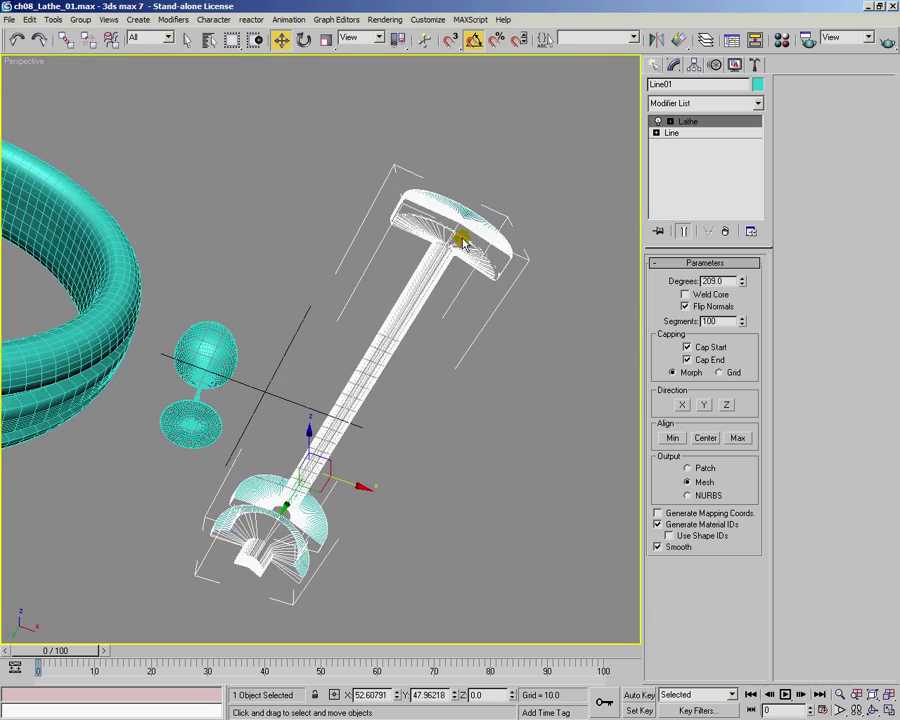
- Set the post's lathe degrees back to 360
{"action": "left_click_drag", "start_coordinate": [745, 284], "coordinate": [662, 248]}
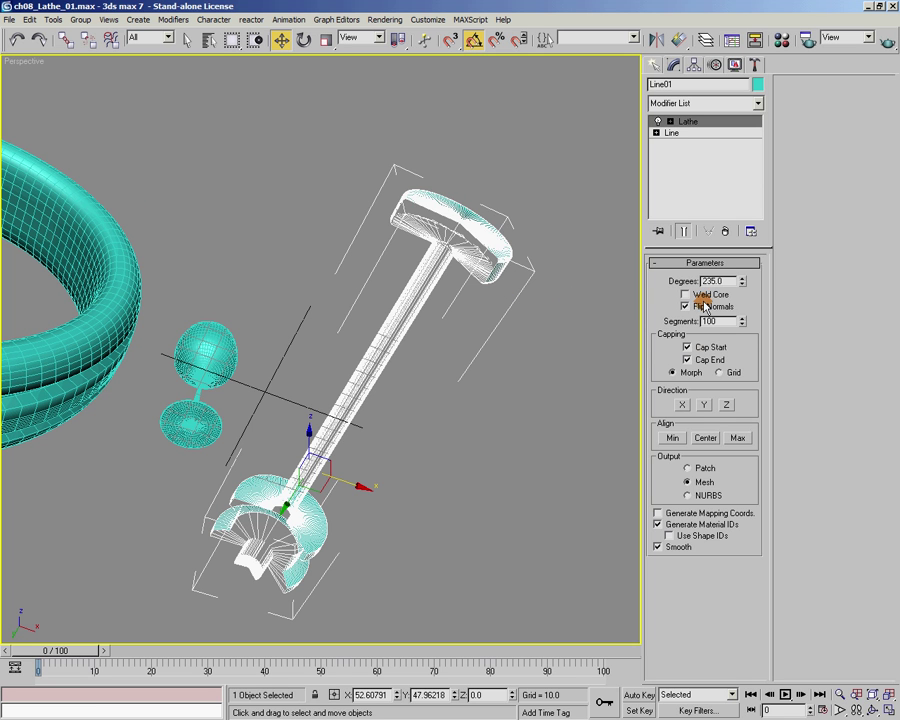
{"action": "left_click_drag", "start_coordinate": [742, 281], "coordinate": [546, 80]}
{"action": "middle_click_drag", "start_coordinate": [428, 207], "coordinate": [486, 334], "text": "alt"}
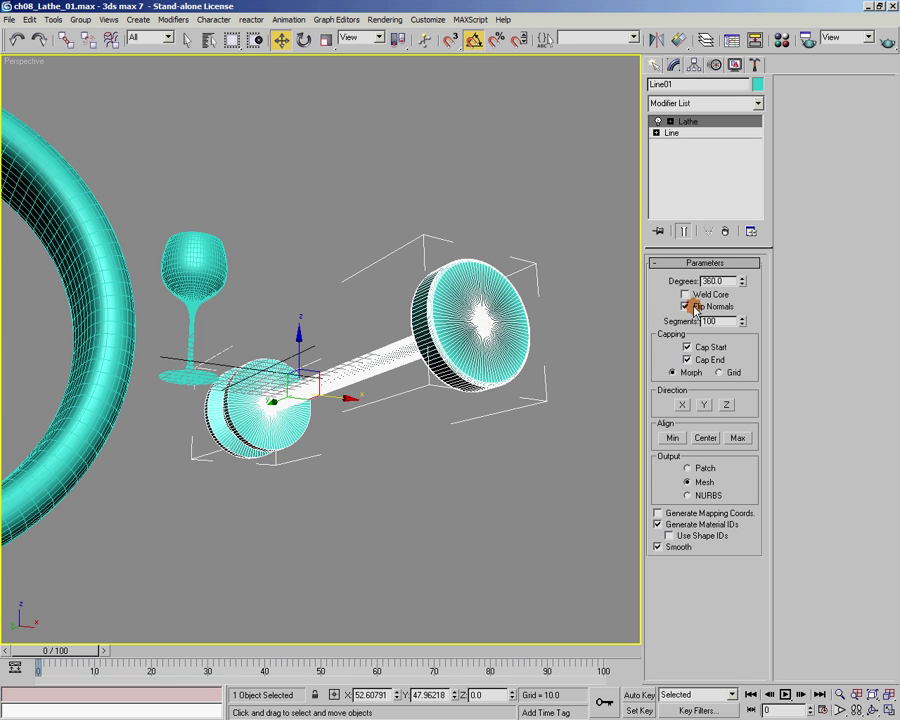
- Turn off Flip Normals in the post's Lathe modifier
{"action": "left_click", "coordinate": [686, 306]}
{"action": "middle_click_drag", "start_coordinate": [311, 368], "coordinate": [220, 366], "text": "alt"}
- Reduce the grooved ring's lathe sweep to 292 degrees and bring its two open ends into view
{"action": "left_click", "coordinate": [212, 216]}
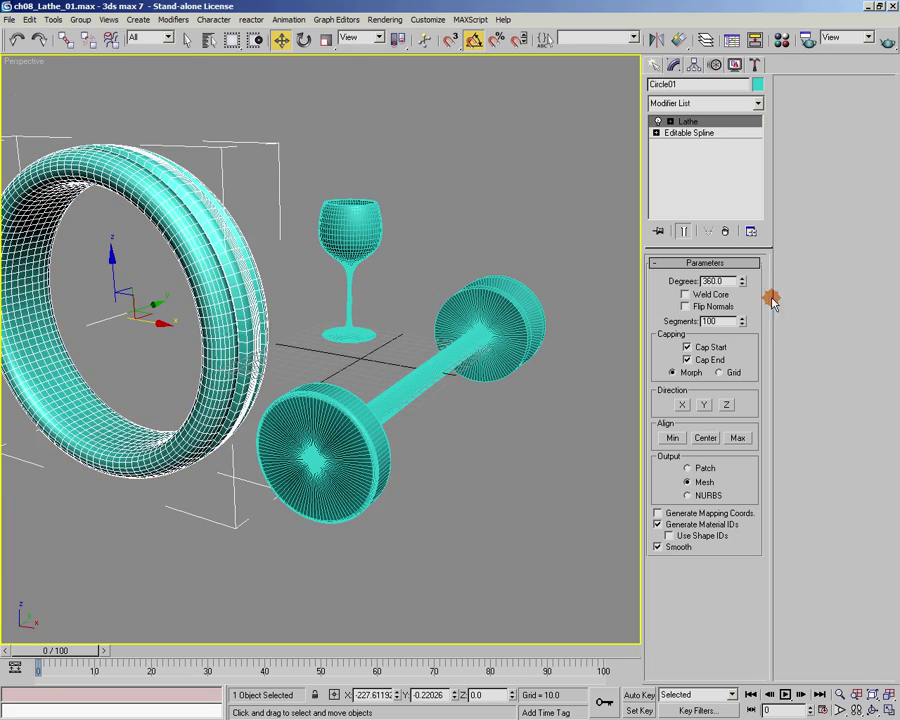
{"action": "left_click_drag", "start_coordinate": [742, 283], "coordinate": [669, 372]}
{"action": "scroll", "coordinate": [343, 432], "scroll_direction": "up", "scroll_amount": 5}
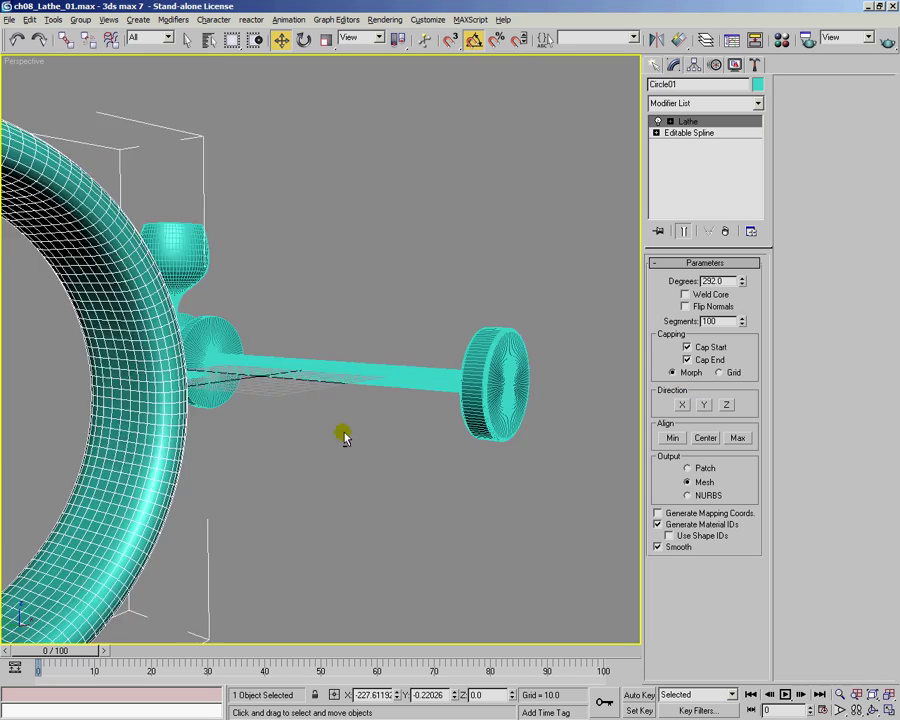
{"action": "middle_click_drag", "start_coordinate": [316, 392], "coordinate": [248, 448], "text": "alt"}
{"action": "scroll", "coordinate": [307, 508], "scroll_direction": "down", "scroll_amount": 2}
{"action": "middle_click_drag", "start_coordinate": [248, 448], "coordinate": [322, 460]}
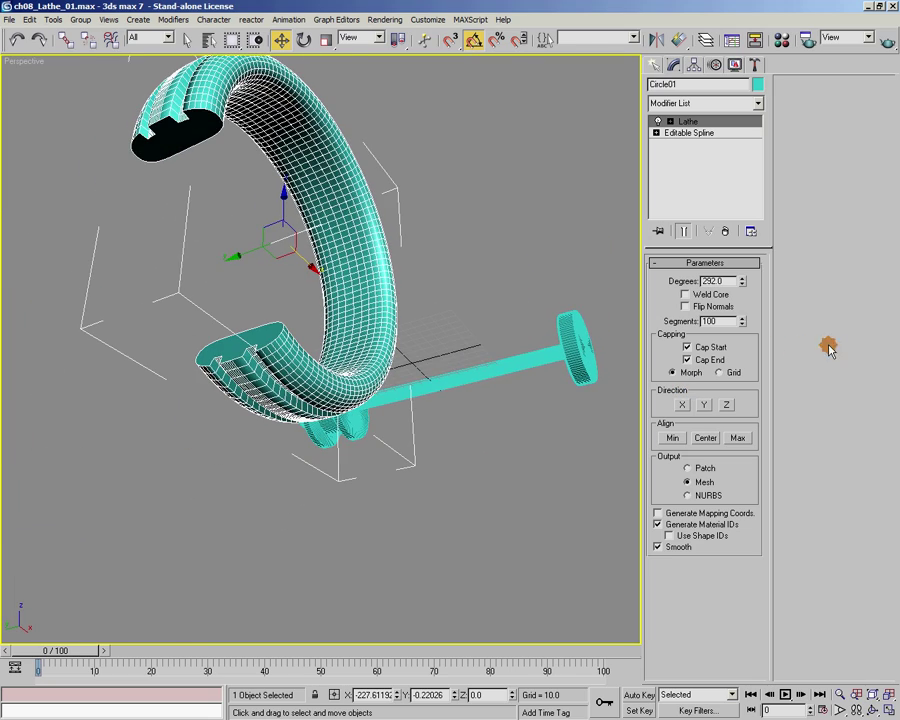
- Switch the ring's Cap Start and Cap End off and back on to compare the open and capped ends
{"action": "left_click", "coordinate": [702, 348]}
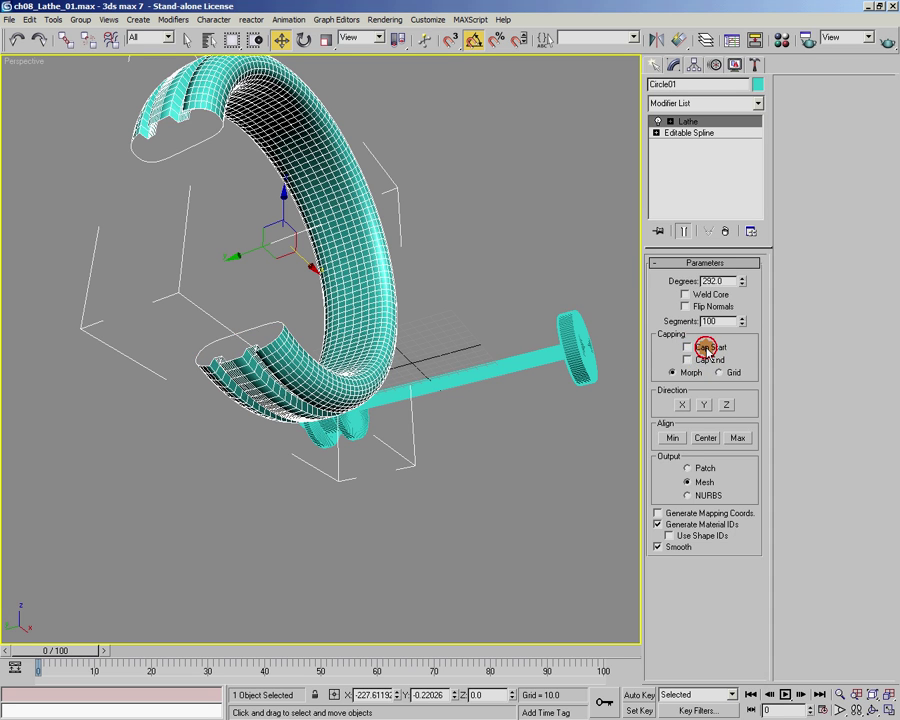
{"action": "left_click", "coordinate": [702, 348]}
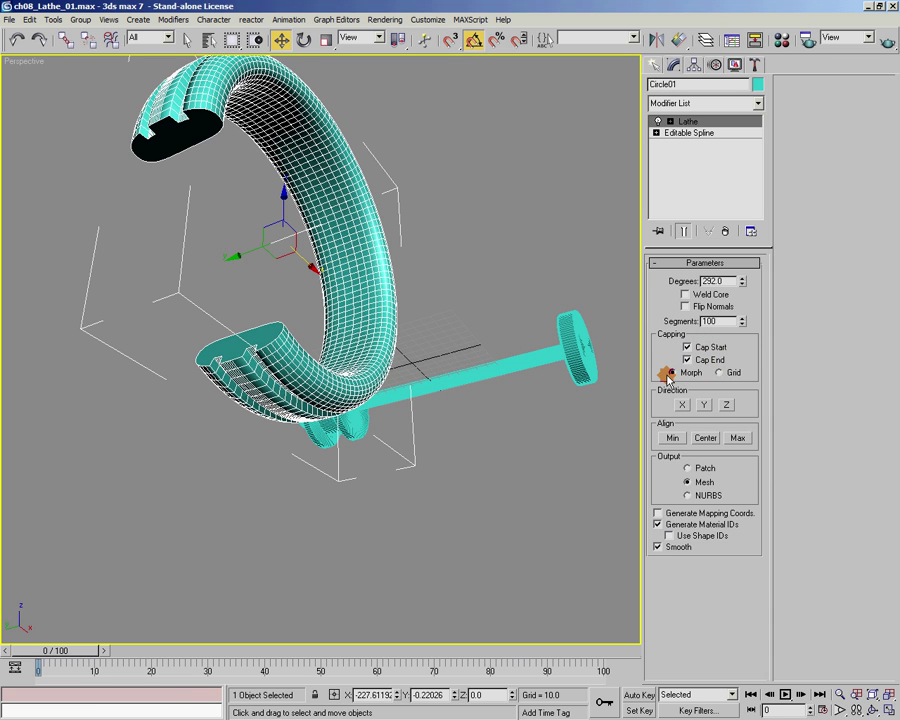
{"action": "middle_click_drag", "start_coordinate": [567, 373], "coordinate": [646, 395], "text": "alt"}
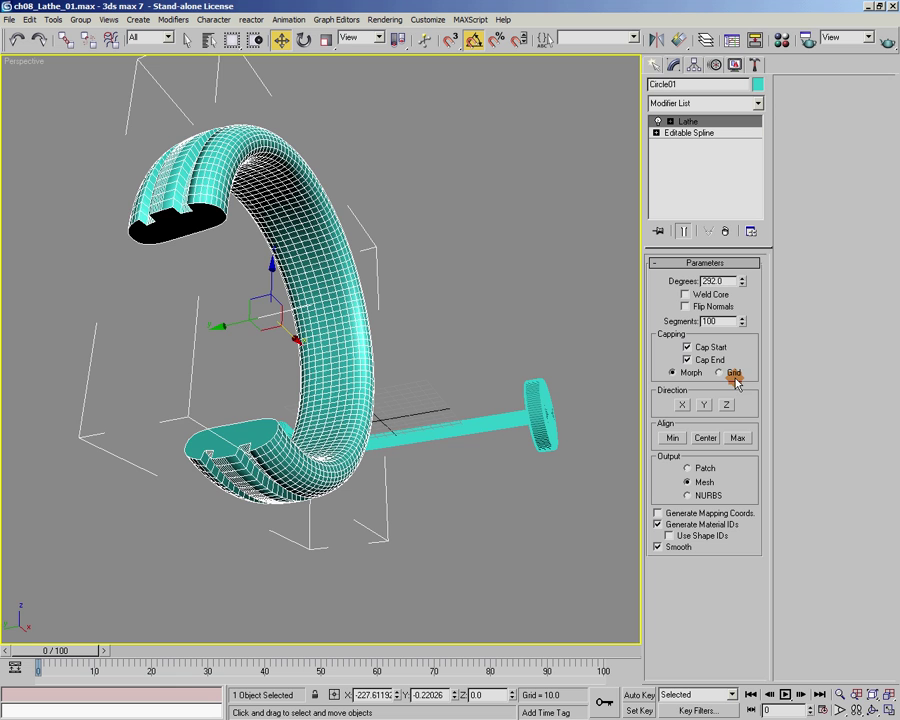
{"action": "middle_click_drag", "start_coordinate": [512, 410], "coordinate": [462, 418], "text": "alt"}
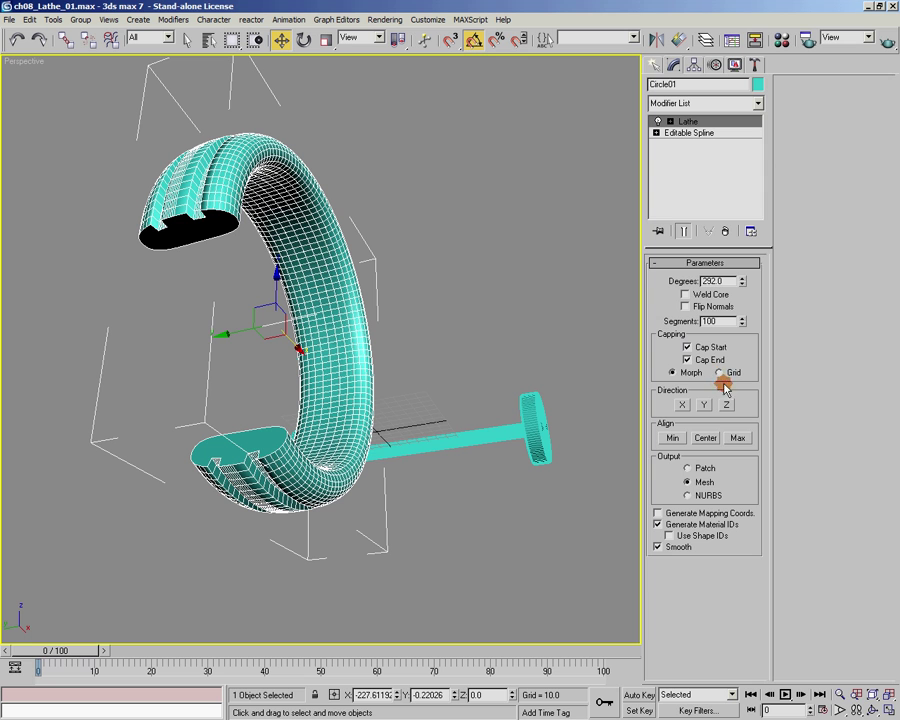
- Try the X, Y and Z lathe directions on the ring and return it to Y
{"action": "middle_click_drag", "start_coordinate": [364, 365], "coordinate": [367, 397], "text": "alt"}
{"action": "left_click", "coordinate": [670, 404]}
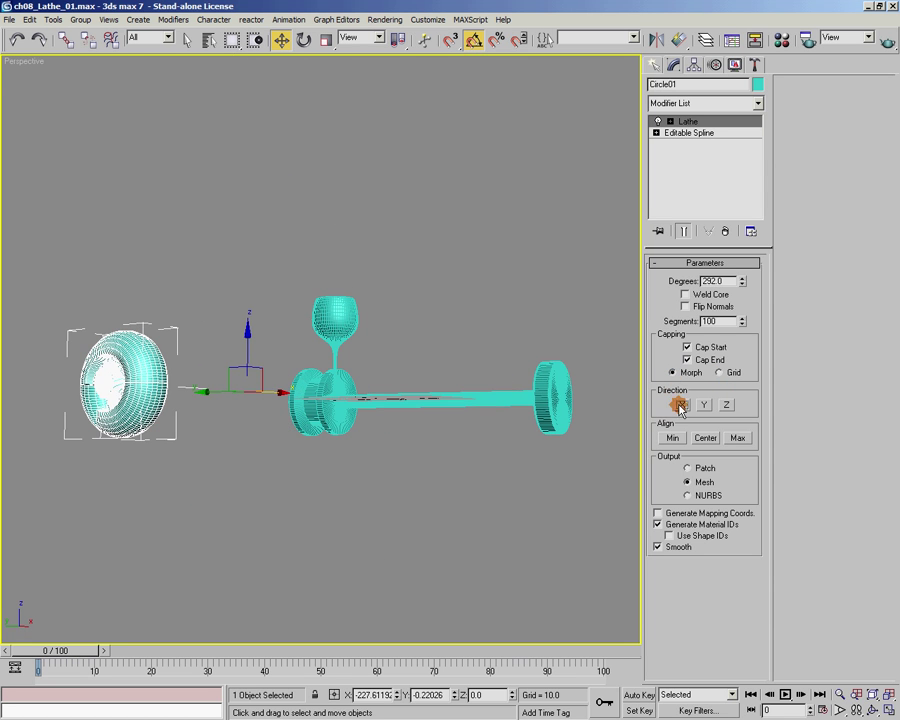
{"action": "middle_click_drag", "start_coordinate": [576, 397], "coordinate": [414, 394], "text": "alt"}
{"action": "left_click", "coordinate": [703, 404]}
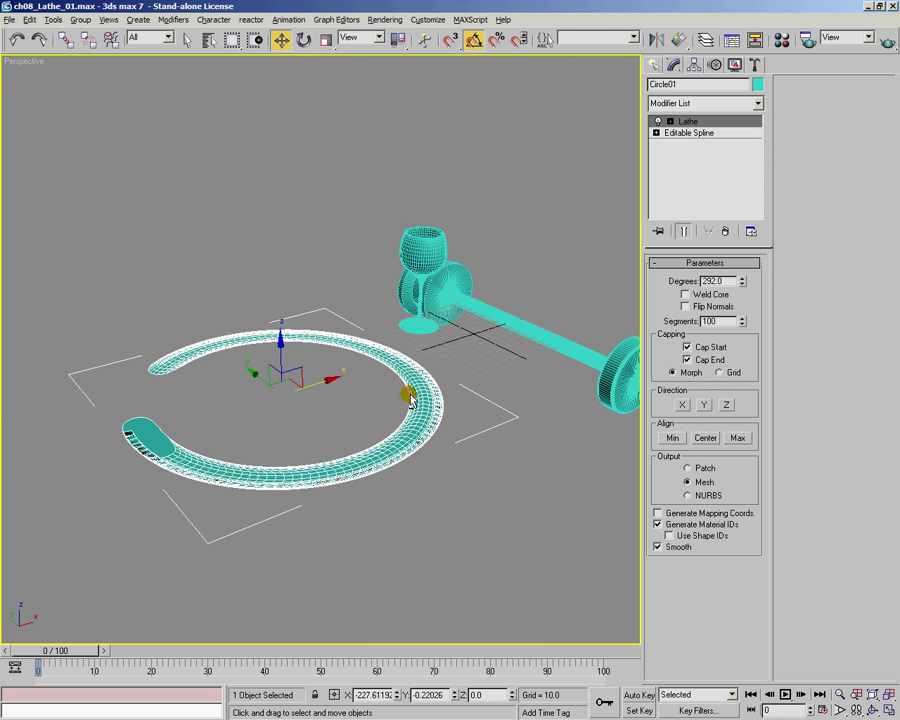
{"action": "left_click", "coordinate": [680, 404]}
{"action": "middle_click_drag", "start_coordinate": [482, 362], "coordinate": [485, 388], "text": "alt"}
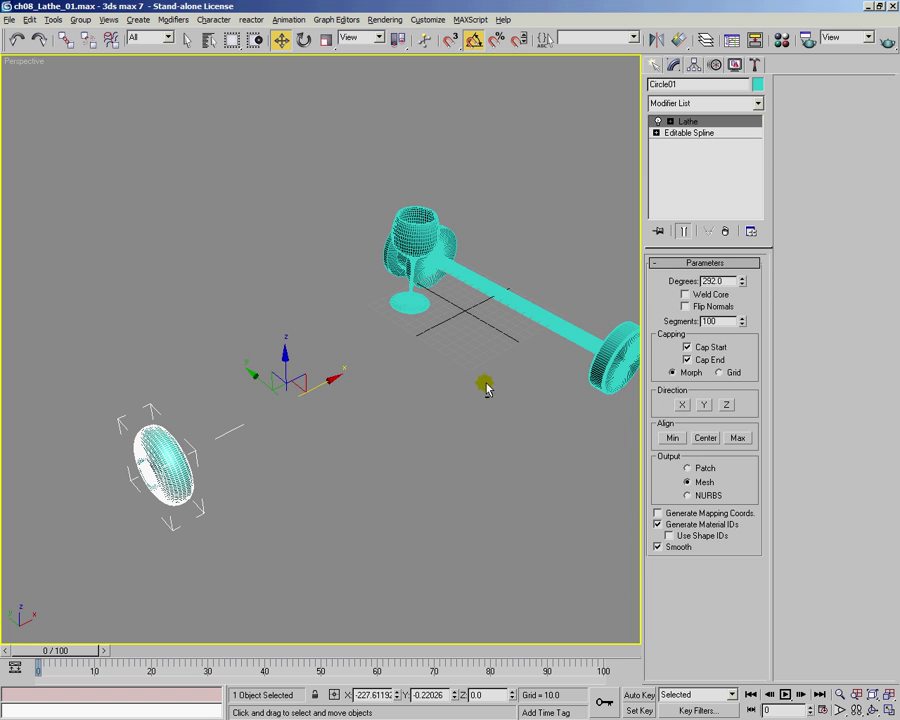
{"action": "left_click", "coordinate": [703, 404]}
{"action": "left_click", "coordinate": [726, 404]}
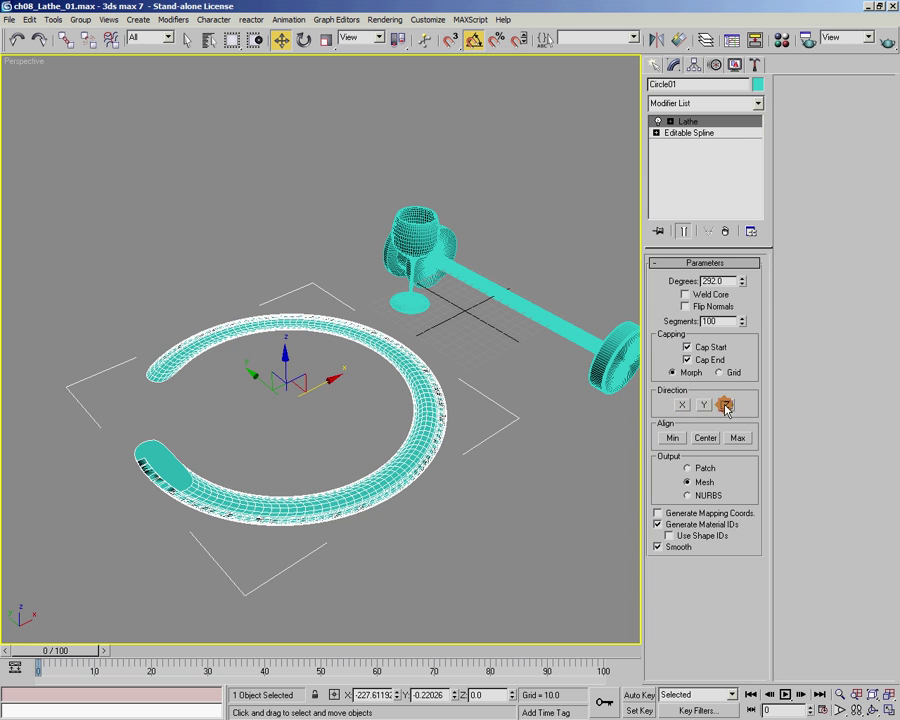
{"action": "left_click", "coordinate": [681, 404]}
{"action": "left_click", "coordinate": [703, 404]}
{"action": "middle_click_drag", "start_coordinate": [470, 362], "coordinate": [510, 362], "text": "alt"}
{"action": "left_click", "coordinate": [702, 405]}
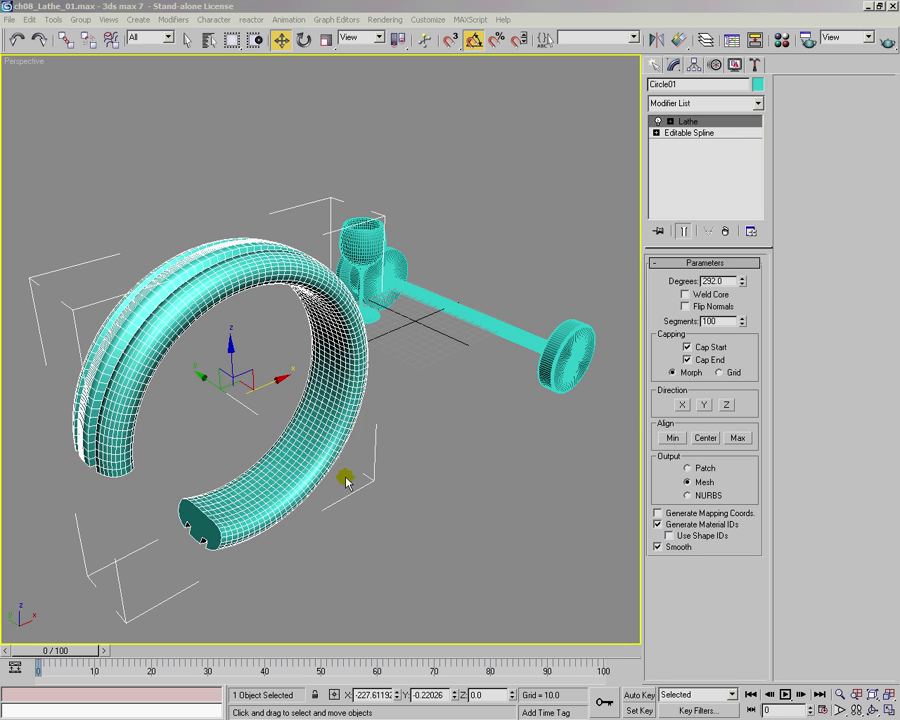
- Hide the ring's lathe result and compare the axis position on the bare profile with Center and Max alignment
{"action": "scroll", "coordinate": [454, 477], "scroll_direction": "up", "scroll_amount": 5}
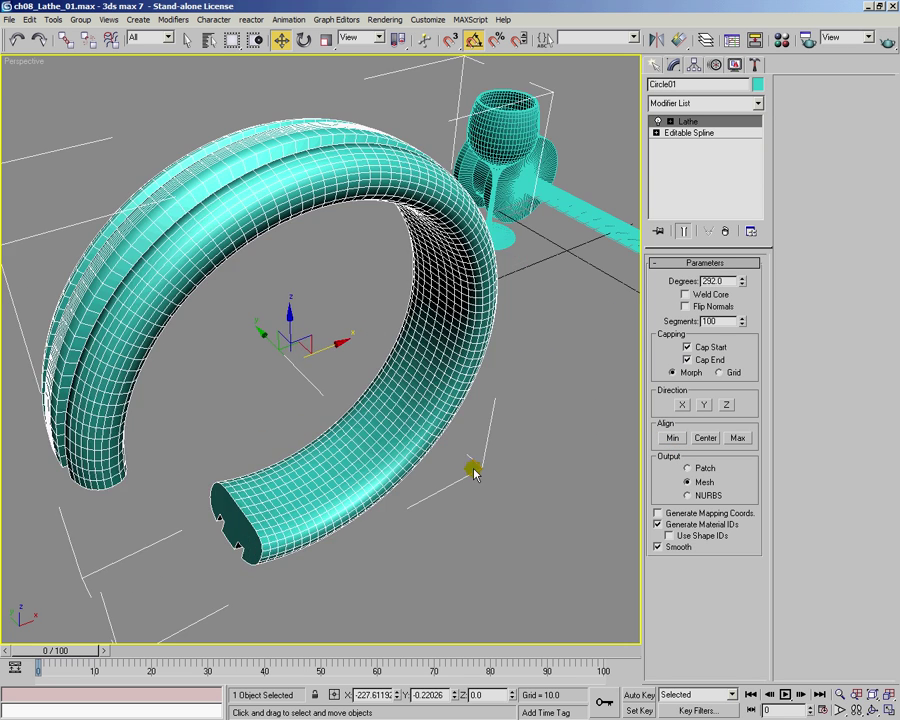
{"action": "scroll", "coordinate": [492, 428], "scroll_direction": "down", "scroll_amount": 5}
{"action": "middle_click_drag", "start_coordinate": [420, 431], "coordinate": [450, 438], "text": "alt"}
{"action": "scroll", "coordinate": [337, 438], "scroll_direction": "up", "scroll_amount": 4}
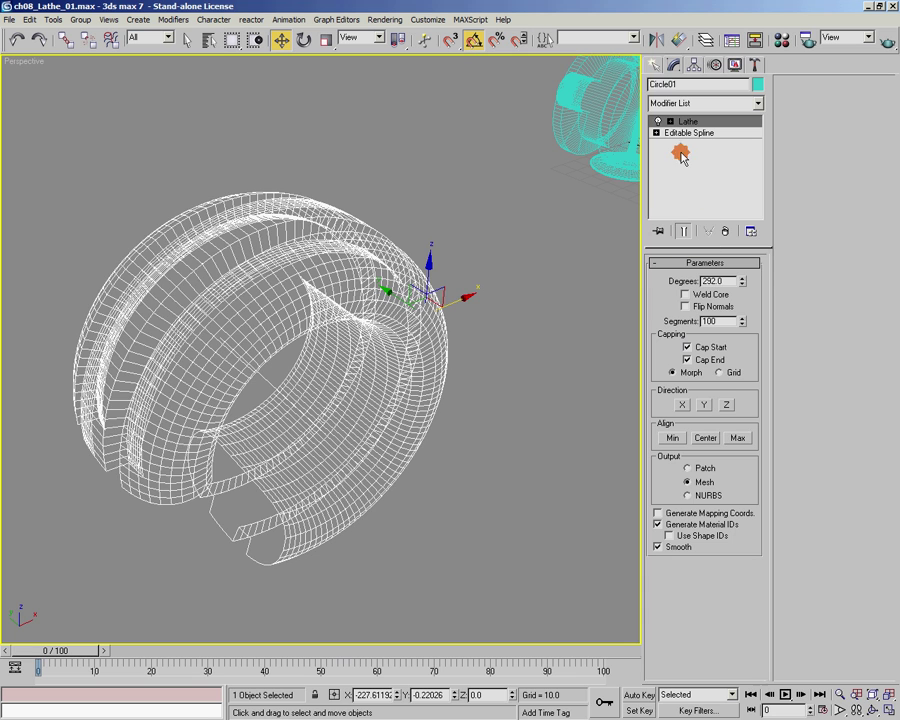
{"action": "left_click", "coordinate": [658, 121]}
{"action": "middle_click_drag", "start_coordinate": [405, 416], "coordinate": [379, 457]}
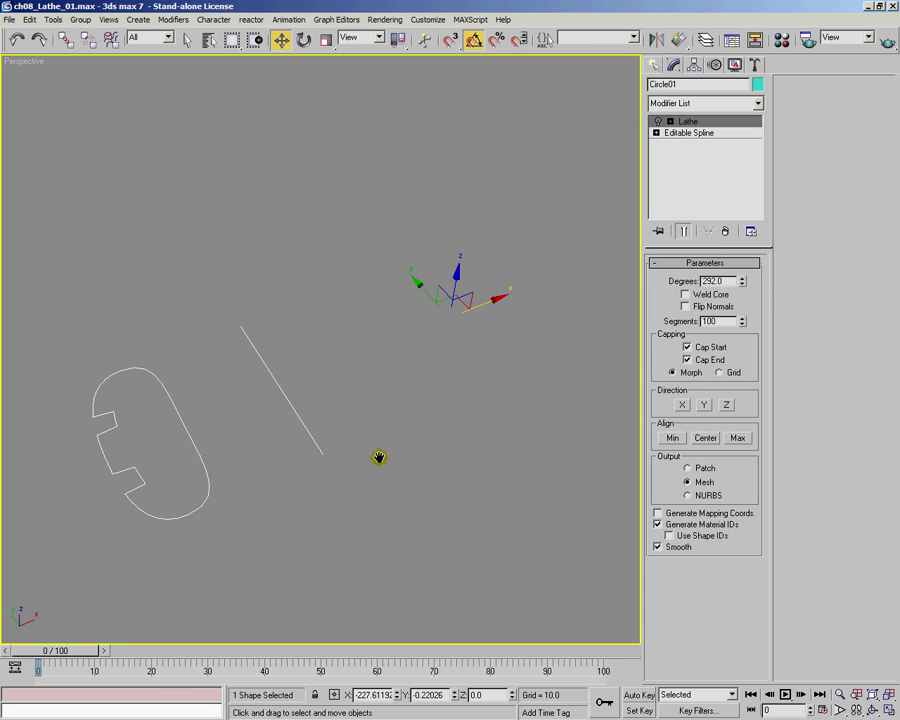
{"action": "left_click", "coordinate": [706, 438]}
{"action": "left_click", "coordinate": [738, 439]}
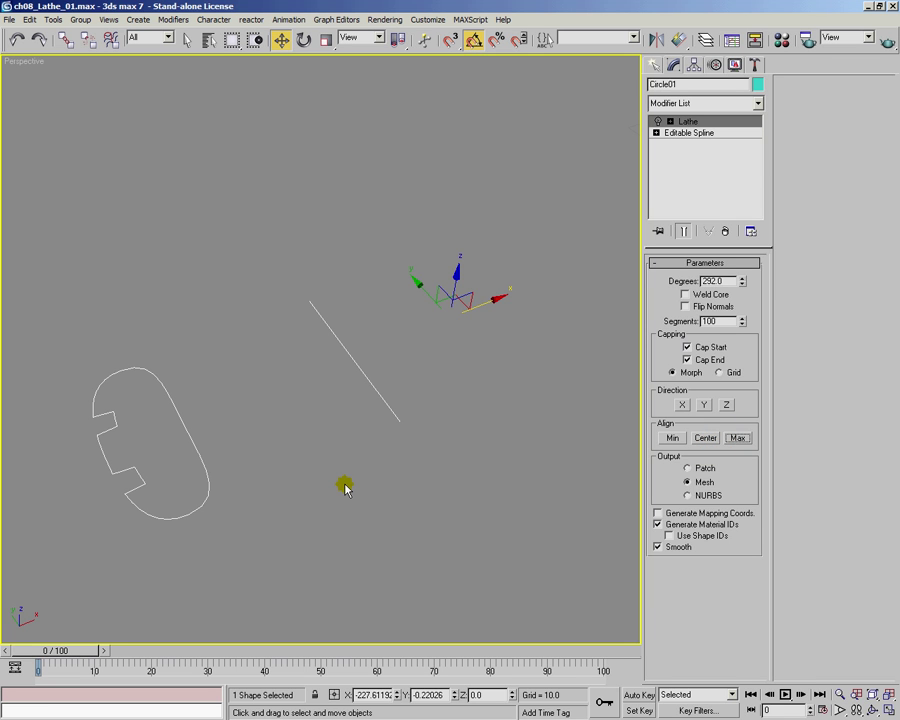
{"action": "middle_click_drag", "start_coordinate": [363, 492], "coordinate": [424, 487], "text": "alt"}
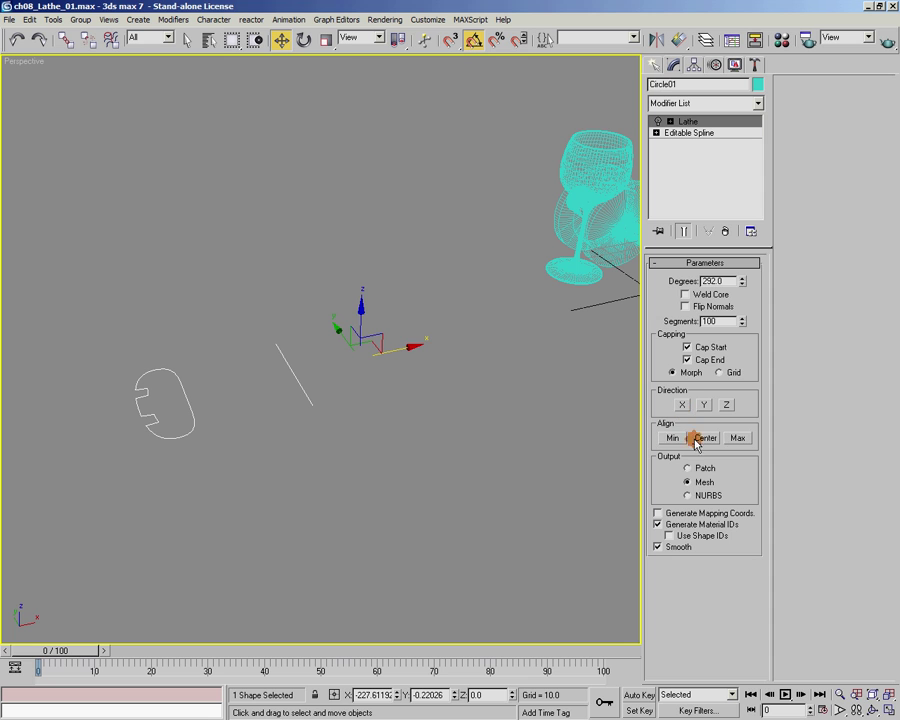
- Cycle the lathe axis through X, Z and Y on the bare profile and show the lathe result again
{"action": "left_click", "coordinate": [681, 405]}
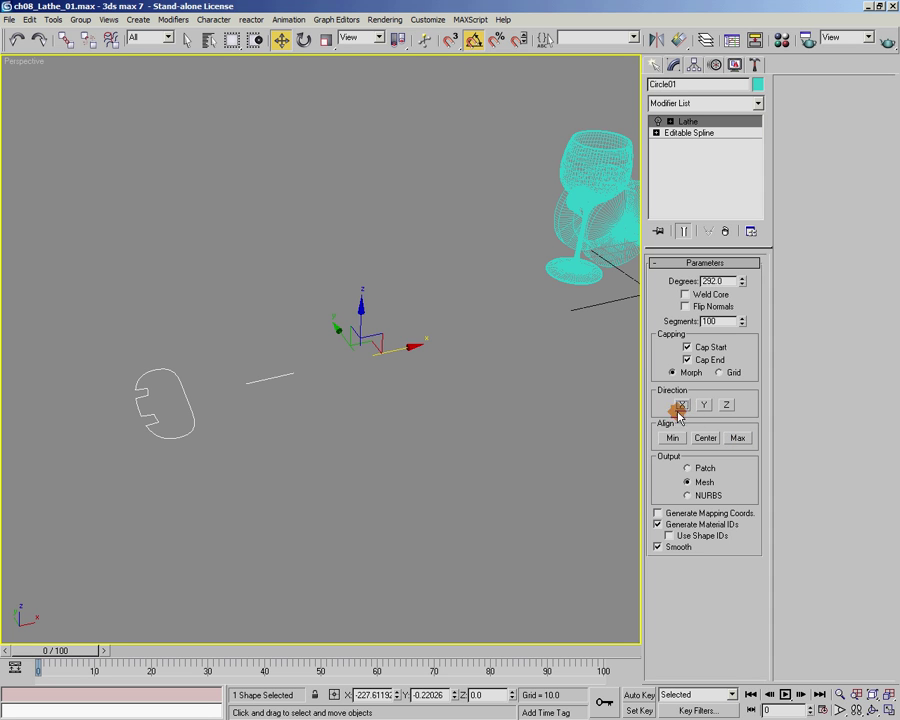
{"action": "left_click", "coordinate": [725, 405]}
{"action": "left_click", "coordinate": [704, 405]}
{"action": "left_click", "coordinate": [681, 405]}
{"action": "middle_click_drag", "start_coordinate": [621, 414], "coordinate": [484, 392], "text": "alt"}
{"action": "left_click", "coordinate": [657, 121]}
{"action": "middle_click_drag", "start_coordinate": [474, 336], "coordinate": [435, 372], "text": "alt"}
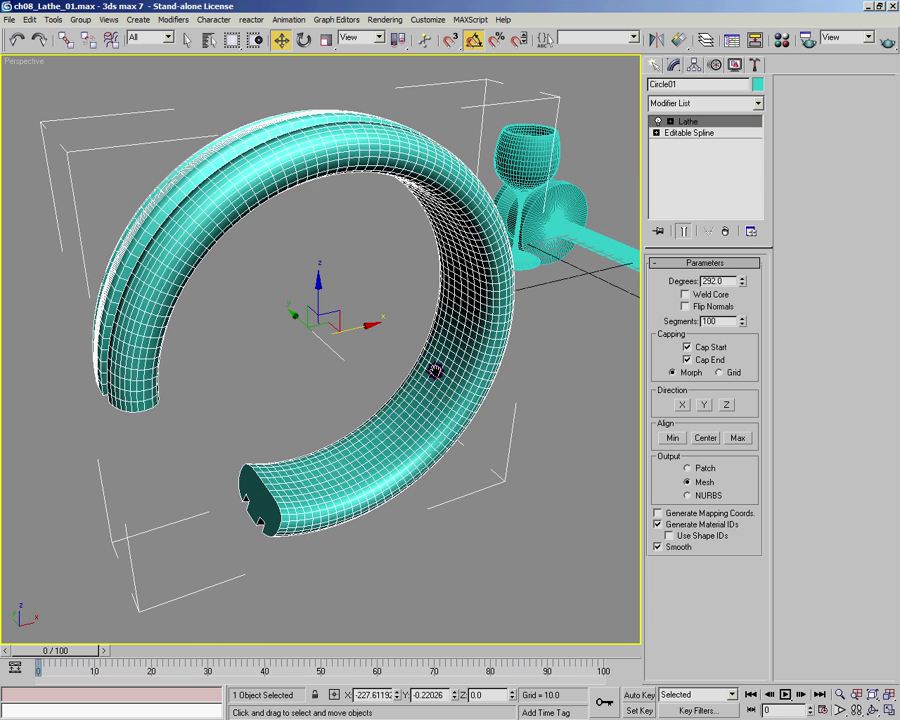
- Compare the Min, Center and Max axis alignments on the visible lathed ring
{"action": "left_click", "coordinate": [672, 440]}
{"action": "left_click", "coordinate": [705, 437]}
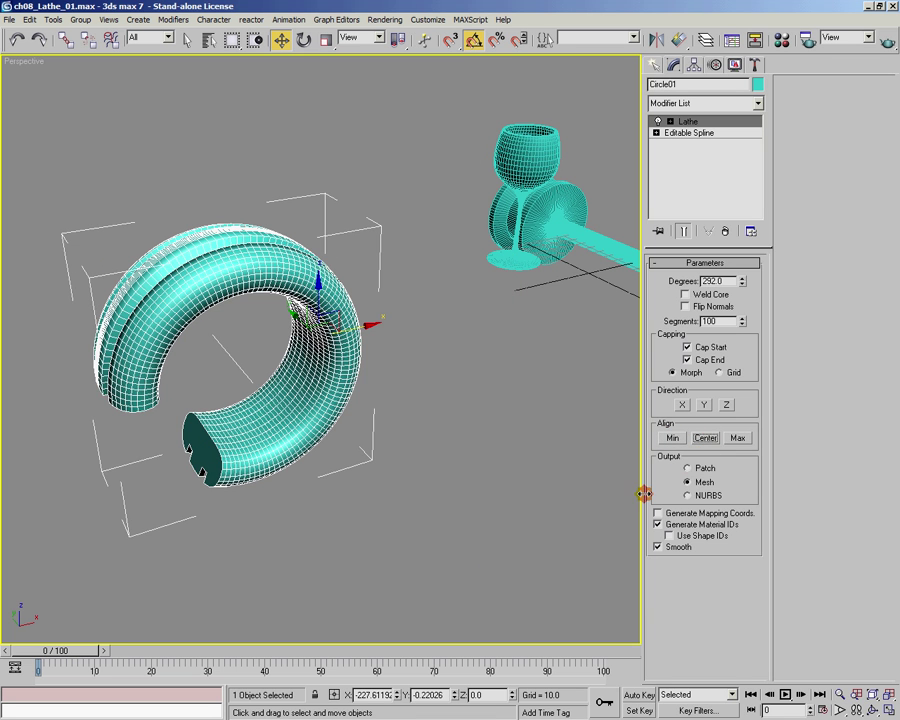
{"action": "left_click", "coordinate": [739, 439]}
- Cycle the ring's lathe direction through X, Y and Z again, finishing on Y to reset the axis alignment
{"action": "left_click", "coordinate": [683, 405]}
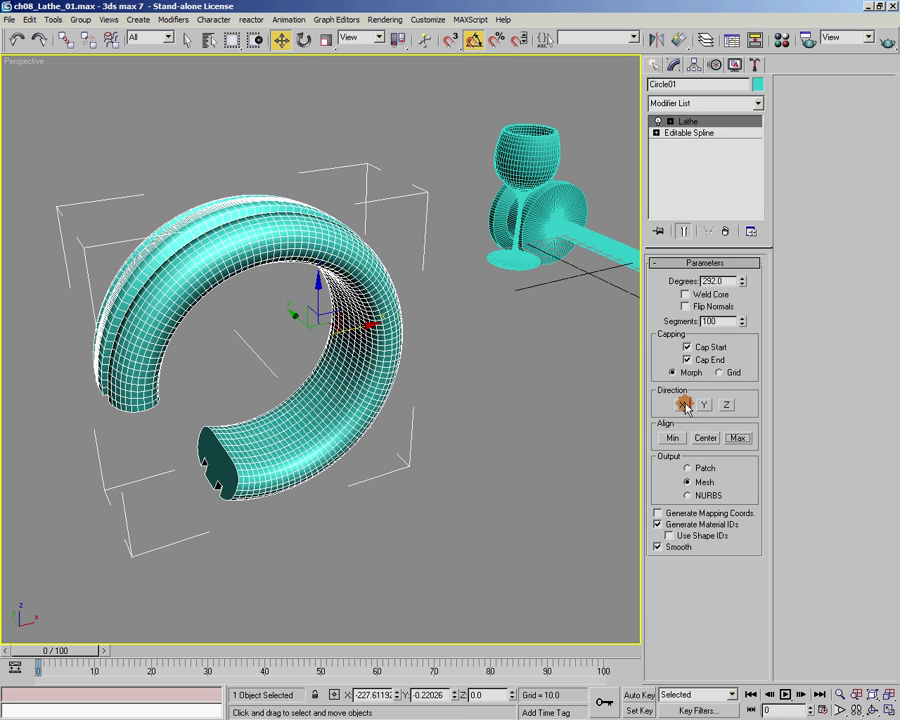
{"action": "middle_click_drag", "start_coordinate": [560, 445], "coordinate": [524, 452], "text": "alt"}
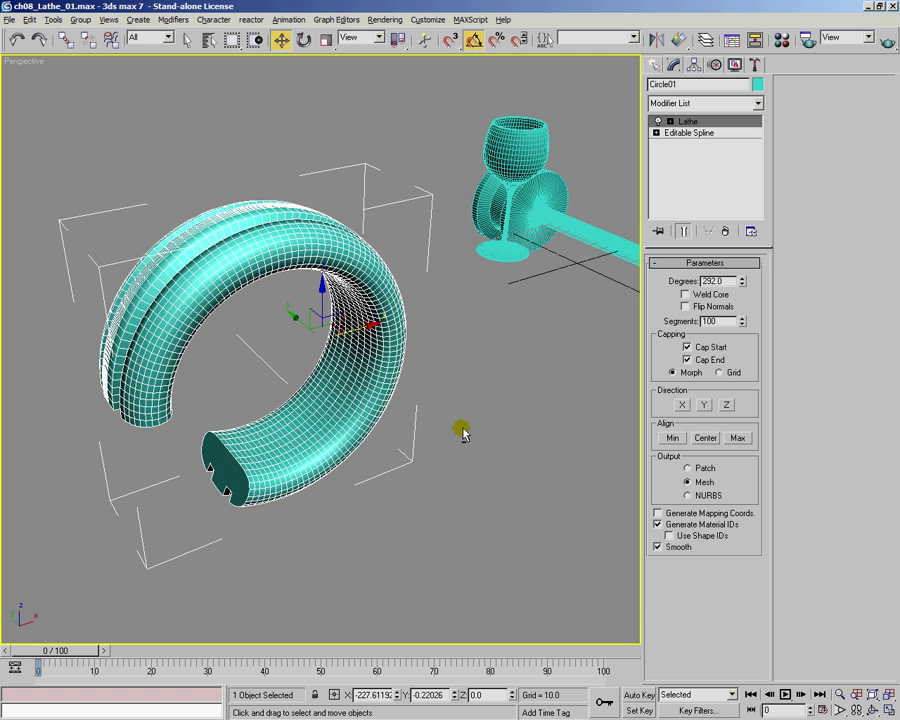
{"action": "left_click", "coordinate": [682, 404]}
{"action": "left_click", "coordinate": [706, 405]}
{"action": "left_click", "coordinate": [706, 406]}
{"action": "left_click", "coordinate": [683, 406]}
{"action": "left_click", "coordinate": [706, 406]}
{"action": "left_click", "coordinate": [729, 406]}
{"action": "left_click", "coordinate": [707, 406]}
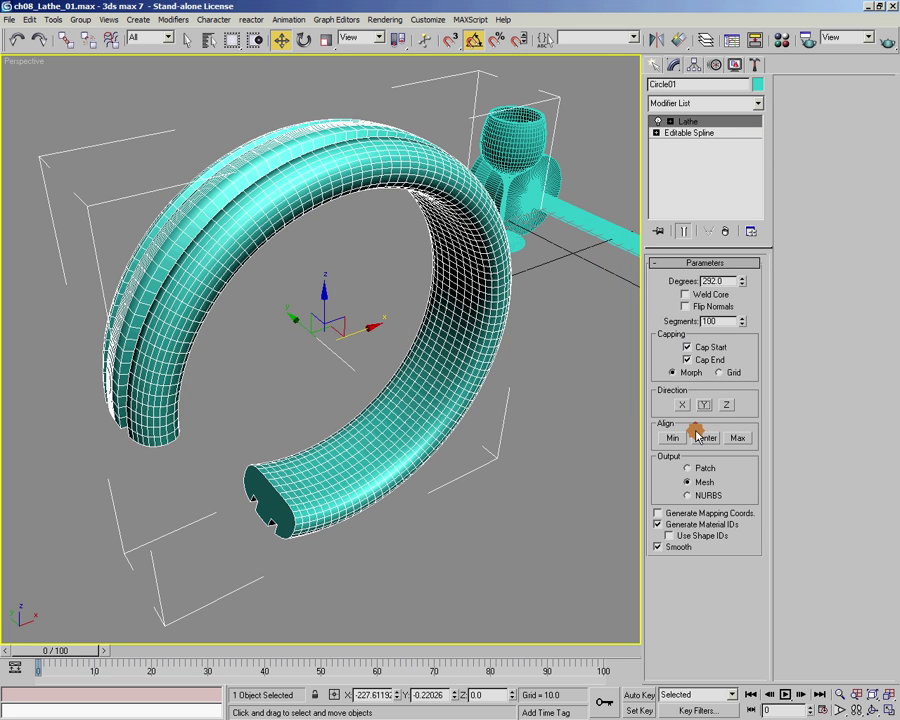
- Try Patch and NURBS as the ring's lathe output and set it back to Mesh
{"action": "middle_click_drag", "start_coordinate": [486, 466], "coordinate": [479, 466], "text": "alt"}
{"action": "left_click", "coordinate": [690, 482]}
{"action": "left_click", "coordinate": [690, 468]}
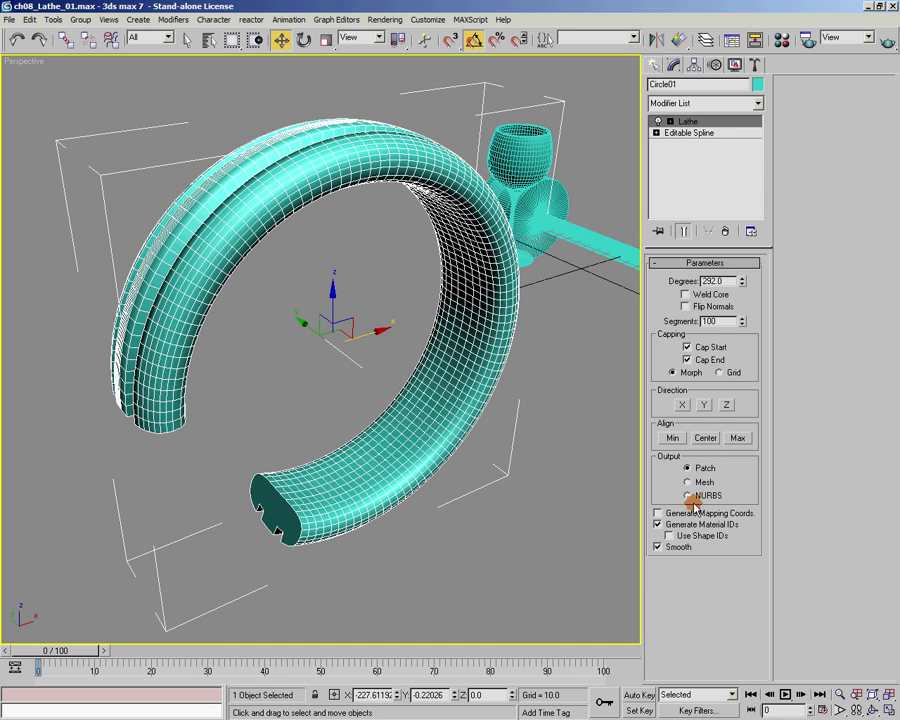
{"action": "left_click", "coordinate": [706, 495]}
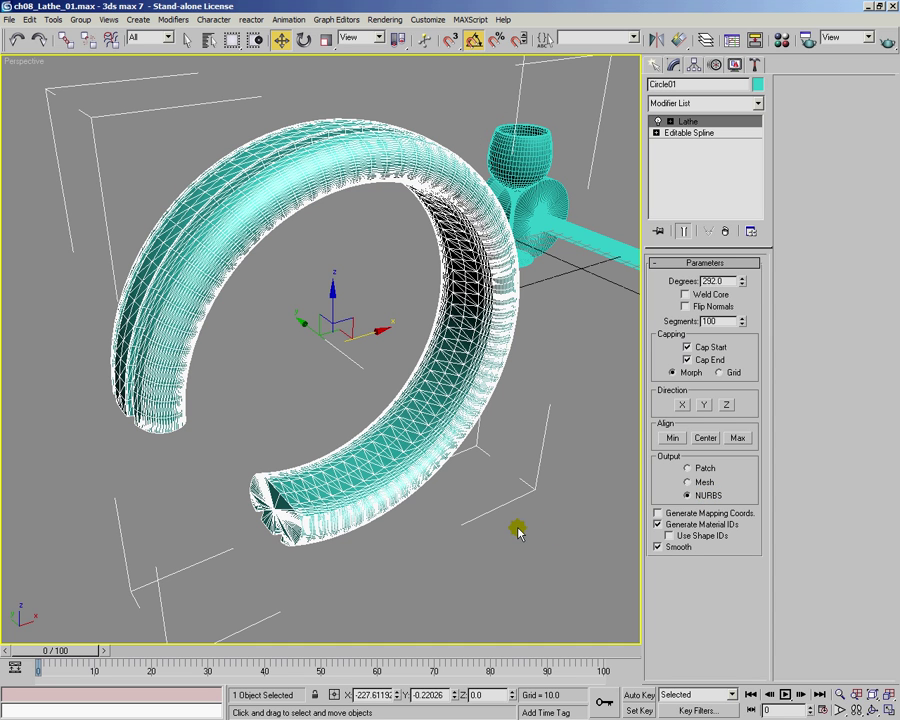
{"action": "left_click", "coordinate": [688, 482]}
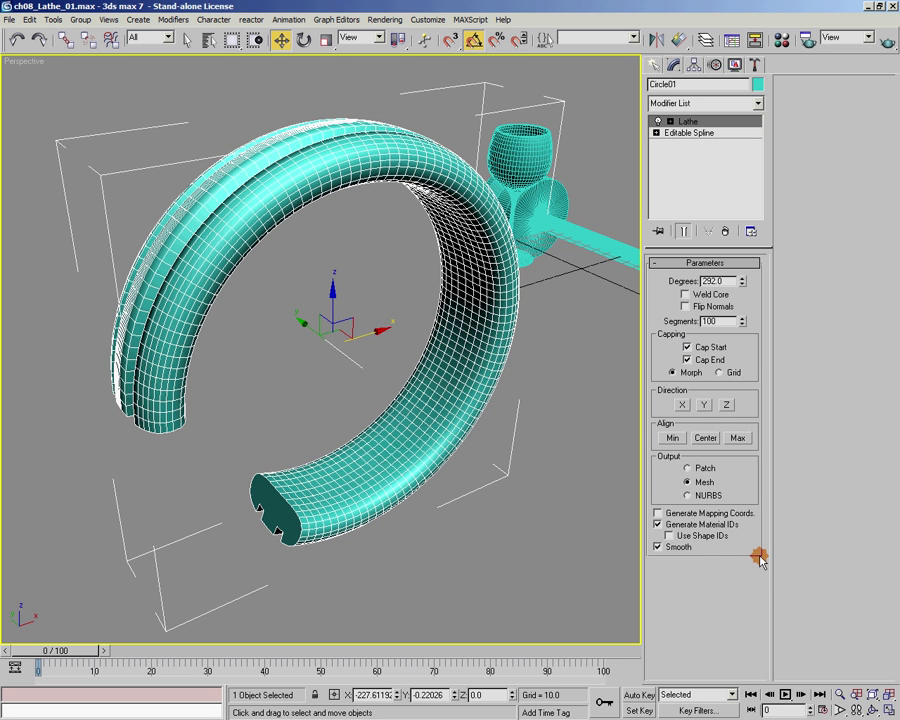
- Turn on Generate Mapping Coords. for the ring's lathe and frame its upper capped end
{"action": "left_click", "coordinate": [657, 512]}
{"action": "middle_click_drag", "start_coordinate": [438, 514], "coordinate": [360, 323], "text": "alt"}
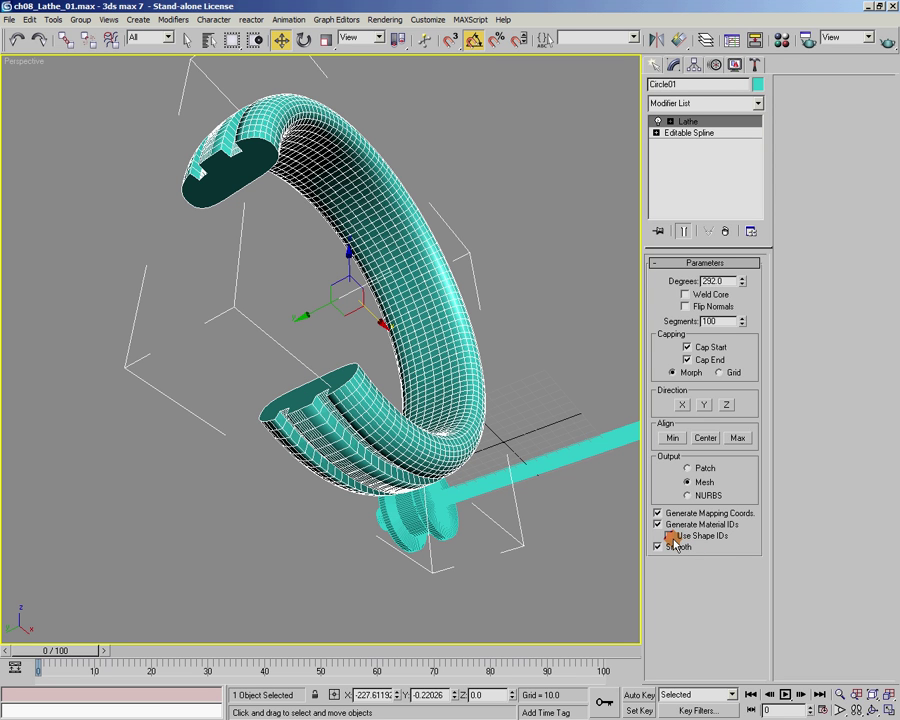
{"action": "middle_click_drag", "start_coordinate": [500, 380], "coordinate": [242, 203], "text": "alt"}
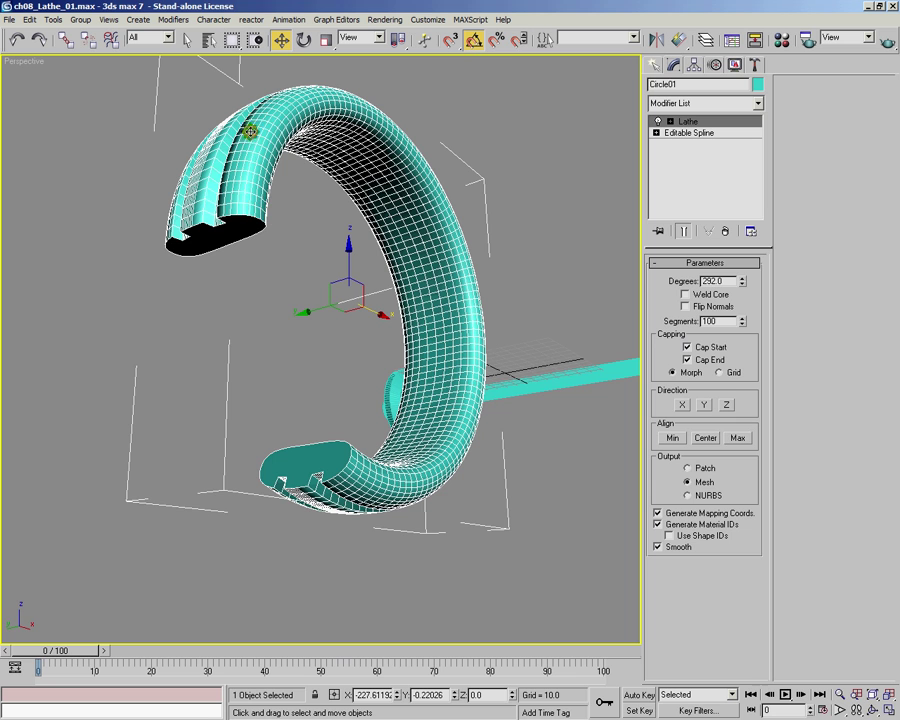
{"action": "scroll", "coordinate": [222, 222], "scroll_direction": "up", "scroll_amount": 5}
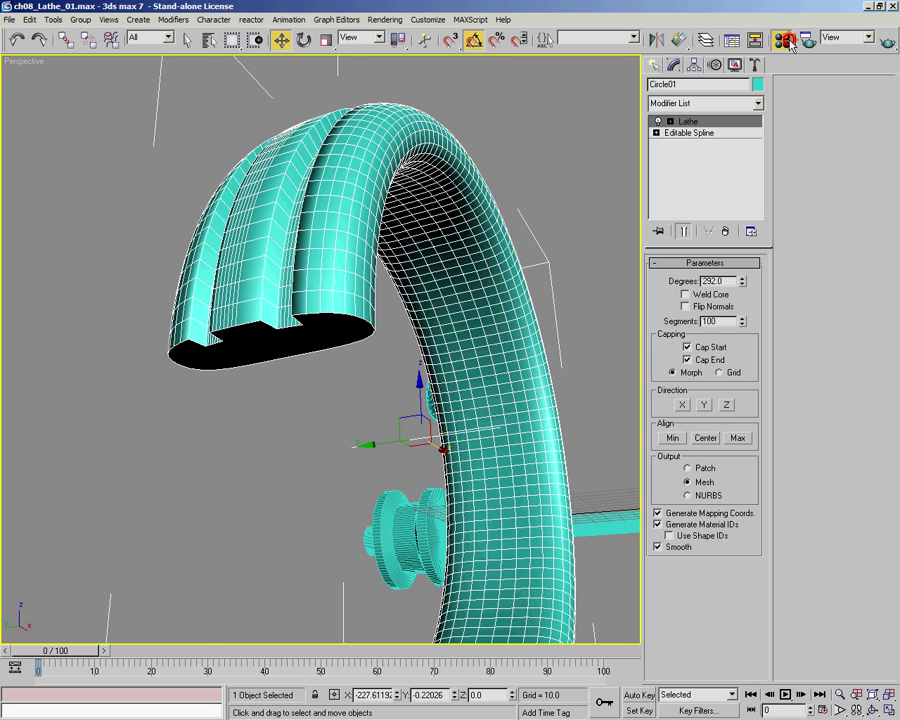
- Load a Multi/Sub-Object material into the first Material Editor sample slot
{"action": "key", "text": "m"}
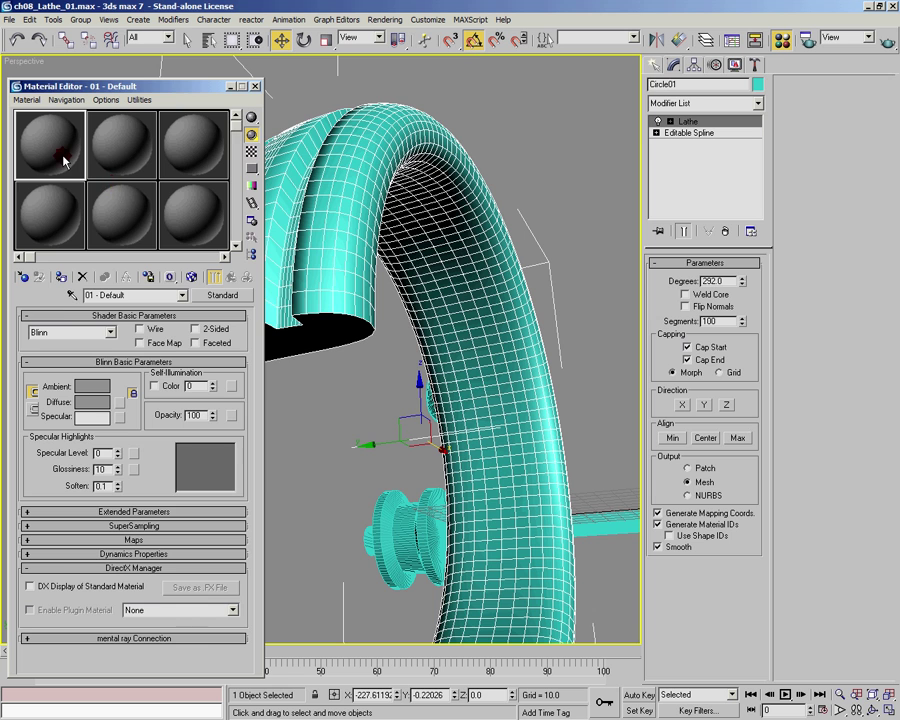
{"action": "left_click", "coordinate": [26, 277]}
{"action": "double_click", "coordinate": [196, 210]}
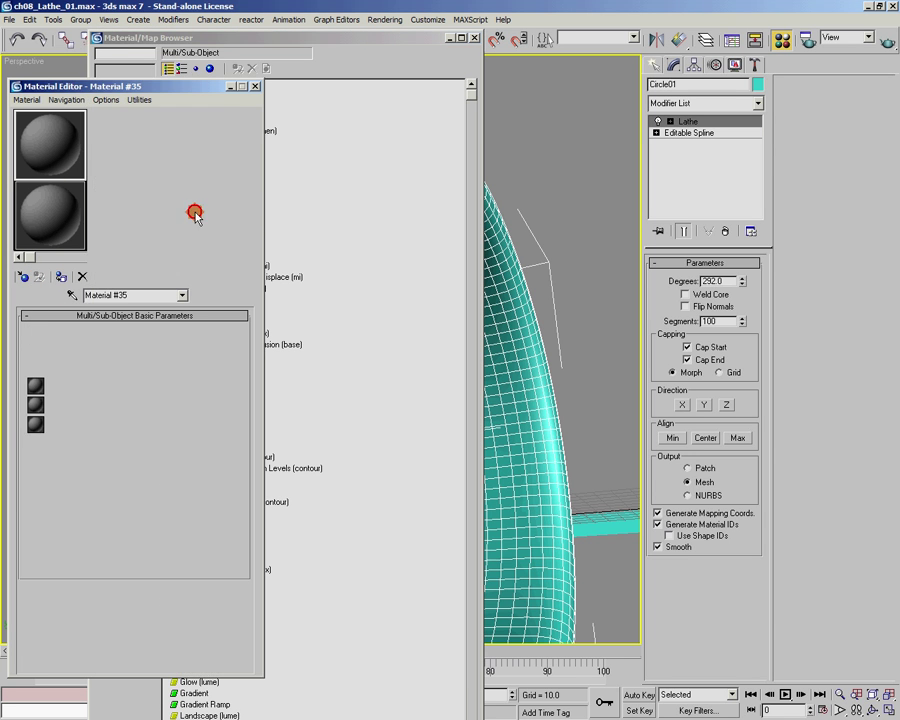
- Set the colour of the ID 1 sub-material to dark red, RGB 150, 0, 0, and close the colour selector
{"action": "left_click", "coordinate": [210, 386]}
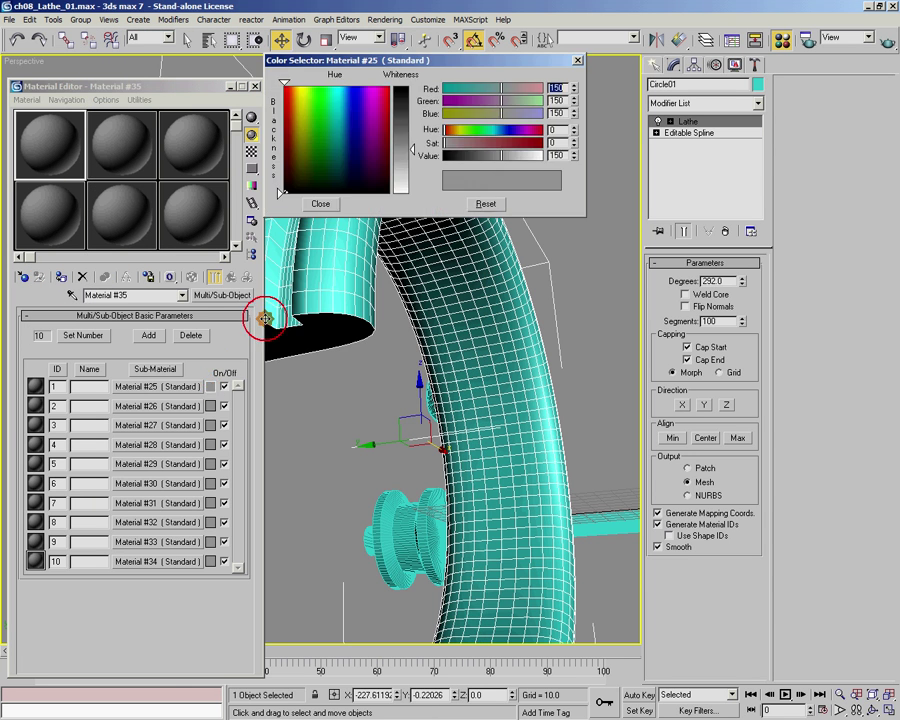
{"action": "left_click_drag", "start_coordinate": [534, 146], "coordinate": [542, 144]}
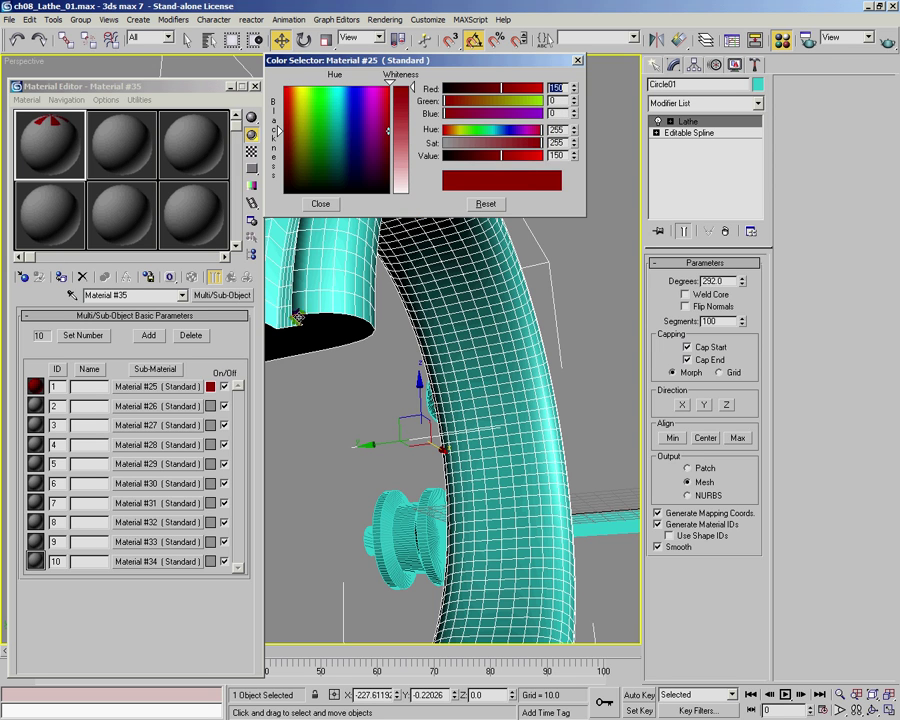
{"action": "left_click", "coordinate": [216, 406]}
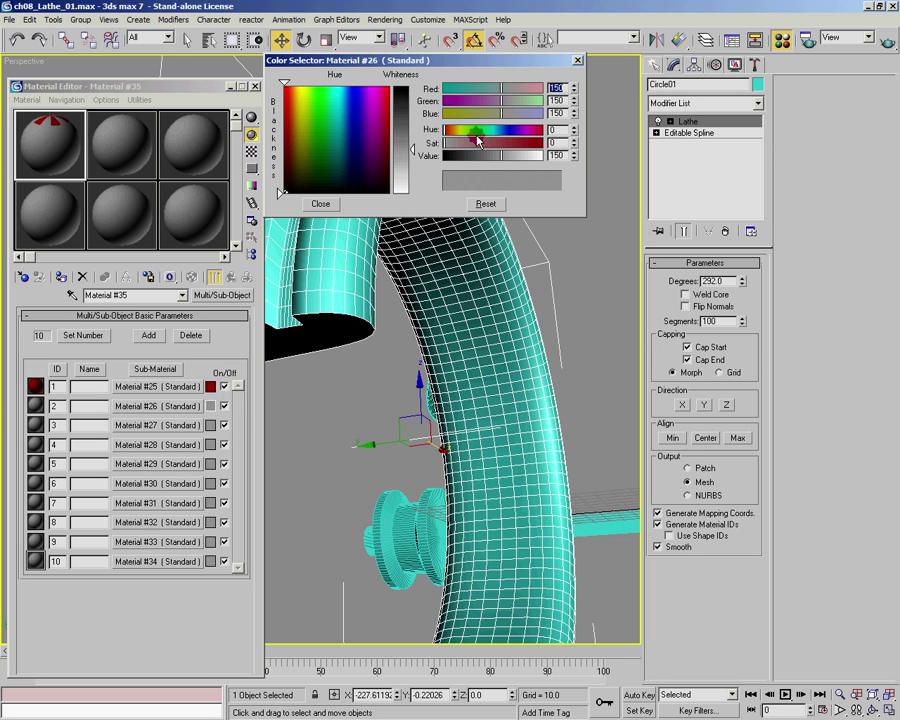
{"action": "left_click", "coordinate": [320, 204]}
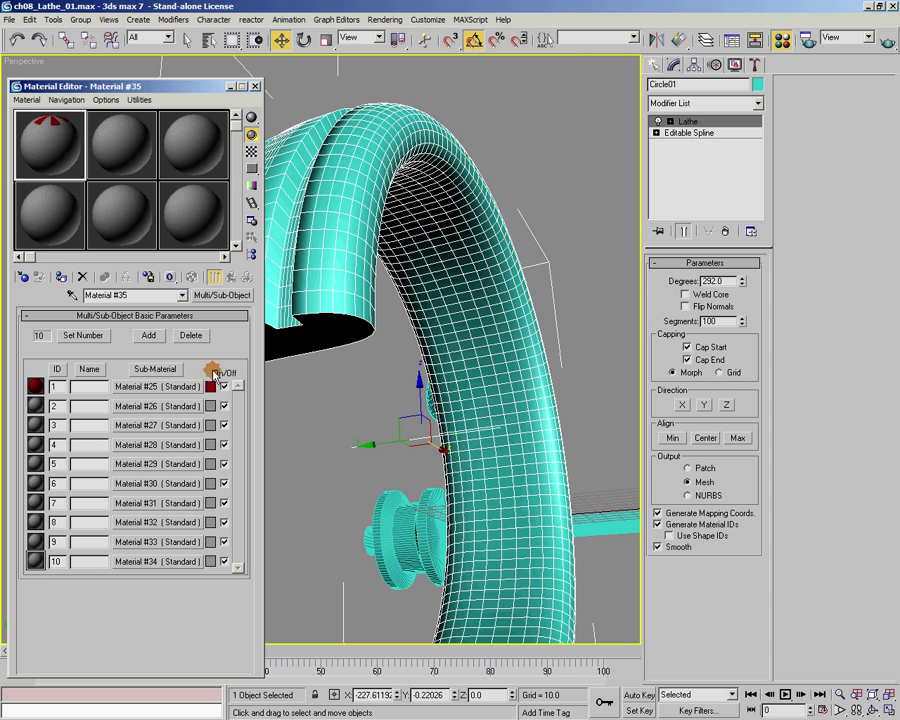
- Set the colour of the ID 2 sub-material to light green and close the colour selector
{"action": "left_click", "coordinate": [212, 404]}
{"action": "left_click_drag", "start_coordinate": [526, 102], "coordinate": [546, 103]}
{"action": "left_click", "coordinate": [320, 204]}
- Set the colour of the ID 3 sub-material to blue, RGB 63, 131, 255, and close the colour selector
{"action": "left_click", "coordinate": [210, 425]}
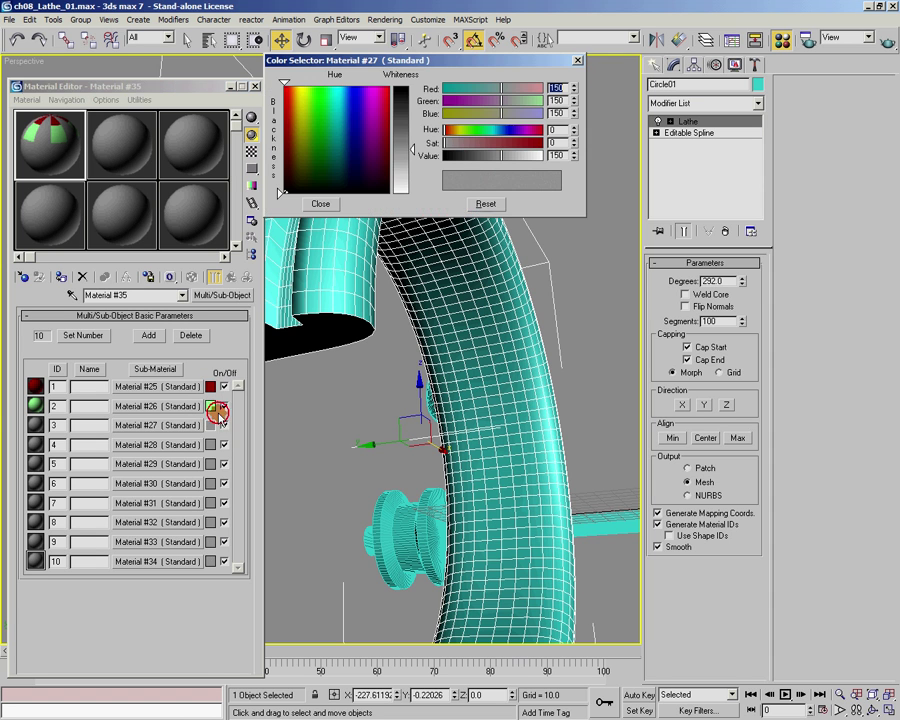
{"action": "left_click_drag", "start_coordinate": [524, 150], "coordinate": [527, 150]}
{"action": "left_click_drag", "start_coordinate": [476, 130], "coordinate": [505, 135]}
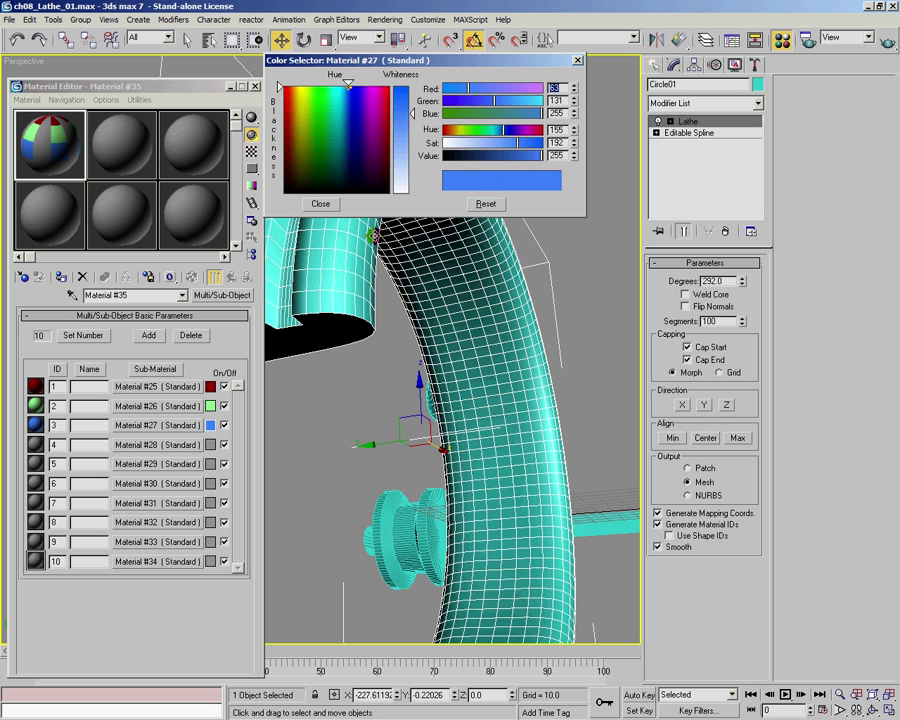
{"action": "left_click", "coordinate": [320, 203]}
- Assign the Multi/Sub-Object material to the ring, close the Material Editor and turn on Use Shape IDs for the ring's lathe
{"action": "left_click", "coordinate": [66, 279]}
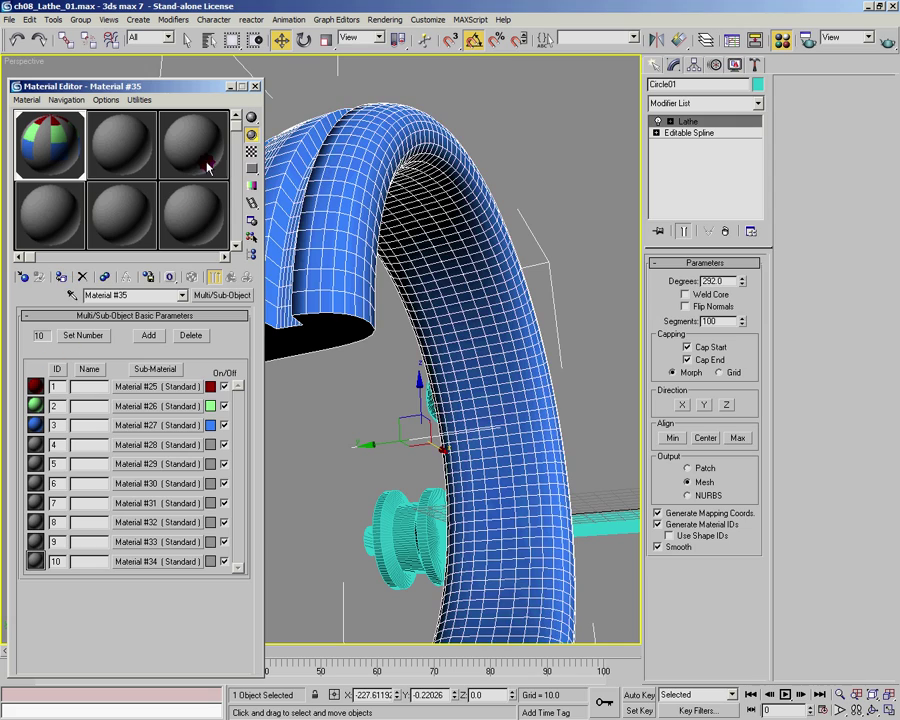
{"action": "left_click", "coordinate": [255, 86]}
{"action": "middle_click_drag", "start_coordinate": [320, 190], "coordinate": [249, 181], "text": "alt"}
{"action": "middle_click_drag", "start_coordinate": [205, 220], "coordinate": [544, 528], "text": "alt"}
{"action": "left_click", "coordinate": [681, 540]}
{"action": "mouse_move", "coordinate": [386, 424]}
{"action": "middle_mouse_down", "text": "alt"}
{"action": "mouse_move", "coordinate": [394, 380]}
{"action": "mouse_move", "coordinate": [394, 415]}
{"action": "middle_mouse_up", "text": "alt"}
{"action": "scroll", "coordinate": [394, 415], "scroll_direction": "up", "scroll_amount": 3}
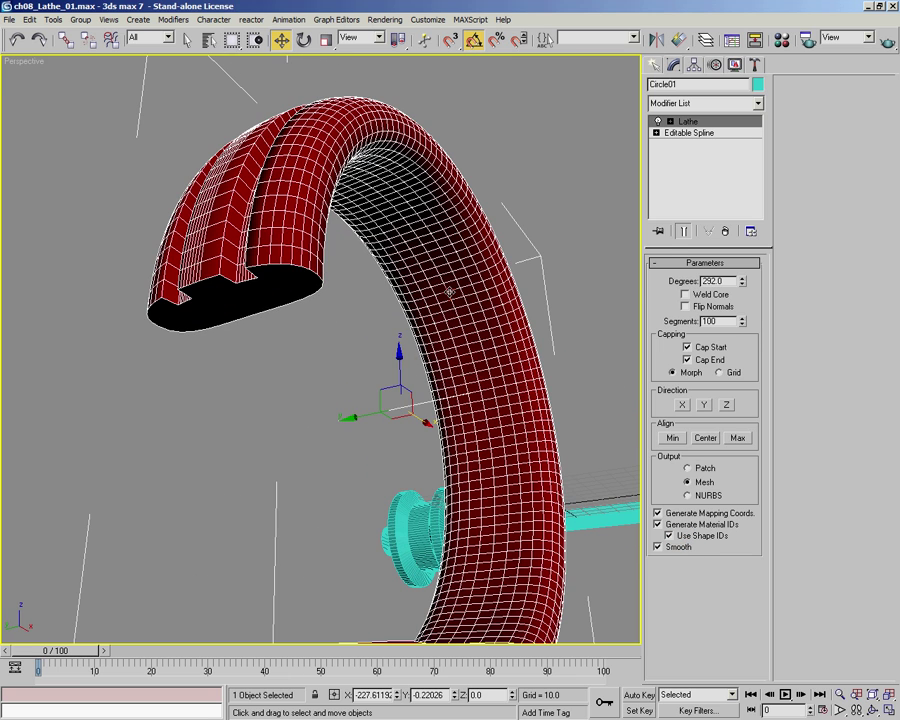
- Select all segments of the ring's Editable Spline and bring up their material ID settings
{"action": "left_click", "coordinate": [686, 133]}
{"action": "left_click", "coordinate": [704, 311]}
{"action": "middle_click_drag", "start_coordinate": [316, 307], "coordinate": [352, 333], "text": "alt"}
{"action": "scroll", "coordinate": [362, 340], "scroll_direction": "up", "scroll_amount": 3}
{"action": "key", "text": "ctrl+a"}
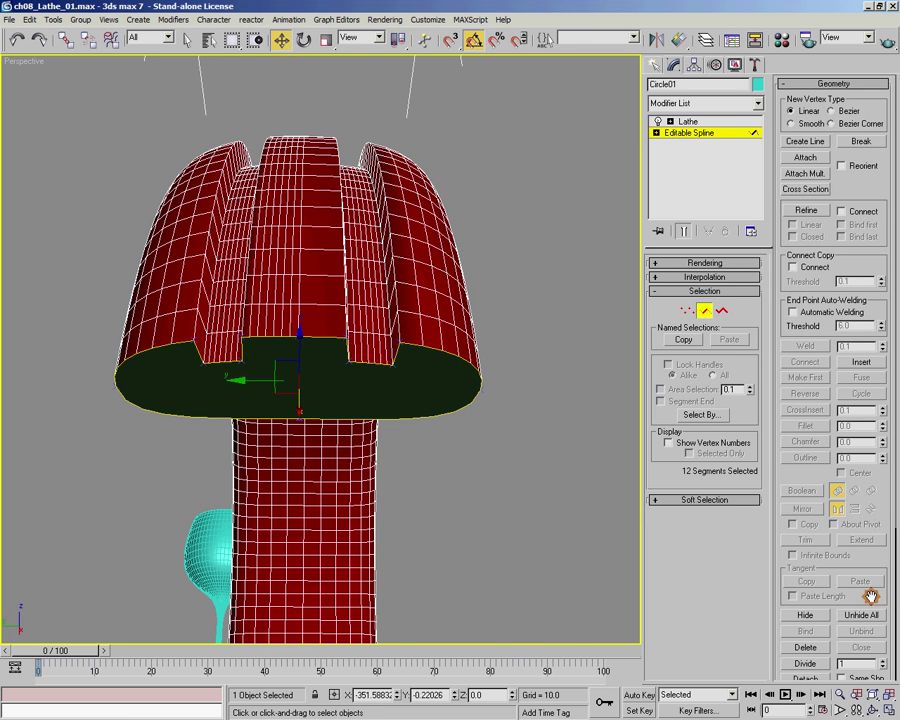
{"action": "left_click_drag", "start_coordinate": [860, 573], "coordinate": [886, 394]}
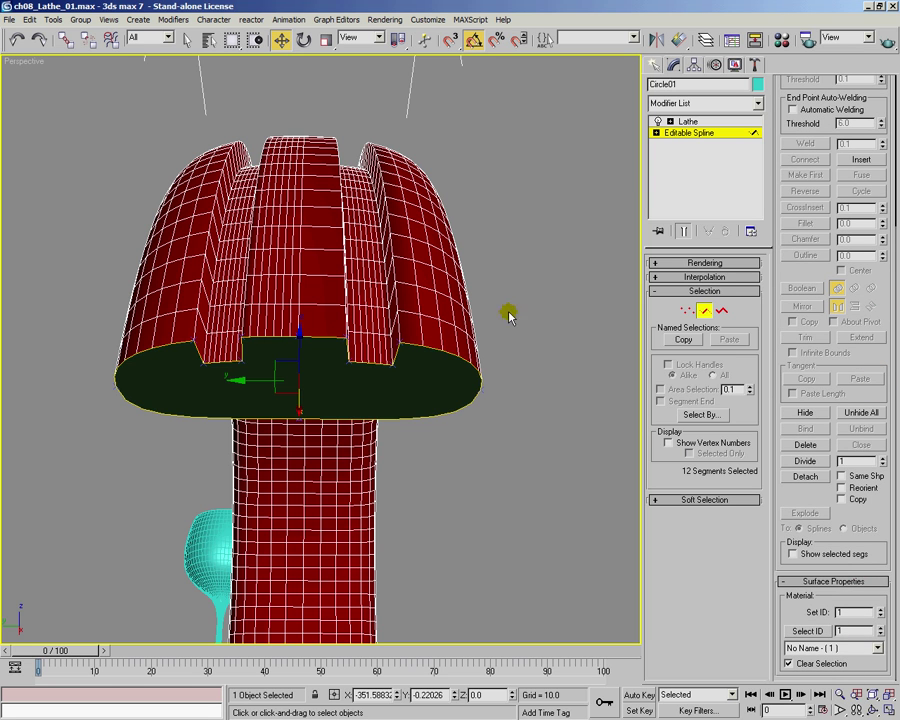
- Select only the spline segment forming the floor of the right-hand groove and set its material ID to 2
{"action": "left_click", "coordinate": [455, 380]}
{"action": "left_click", "coordinate": [390, 405]}
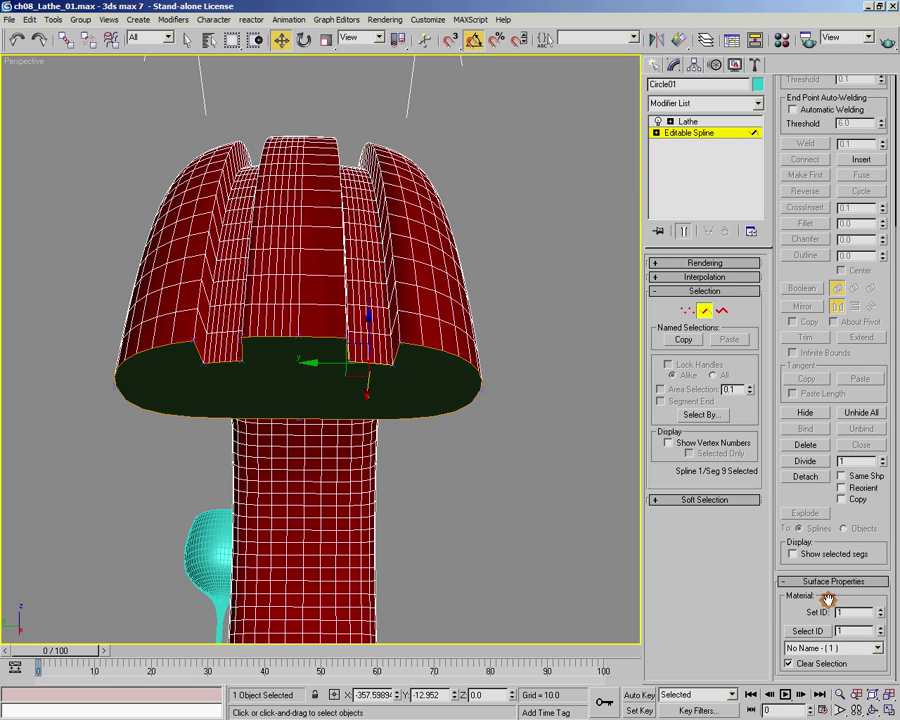
{"action": "left_click", "coordinate": [880, 607]}
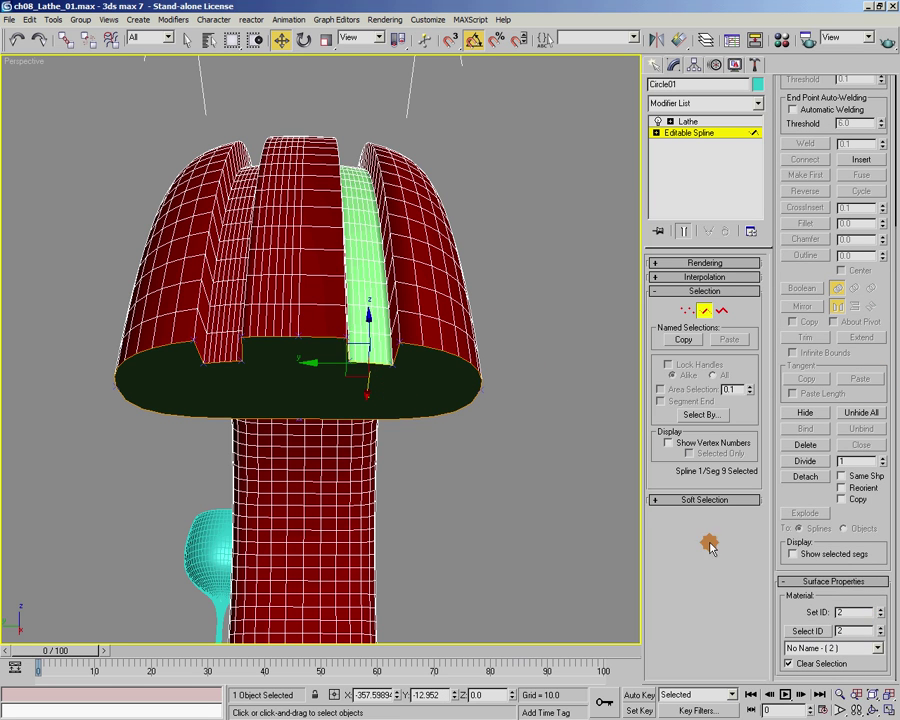
- Set the material ID of the left-hand groove's floor segment to 3 and leave segment level
{"action": "left_click", "coordinate": [228, 363]}
{"action": "left_click", "coordinate": [881, 607]}
{"action": "left_click", "coordinate": [881, 607]}
{"action": "left_click", "coordinate": [705, 311]}
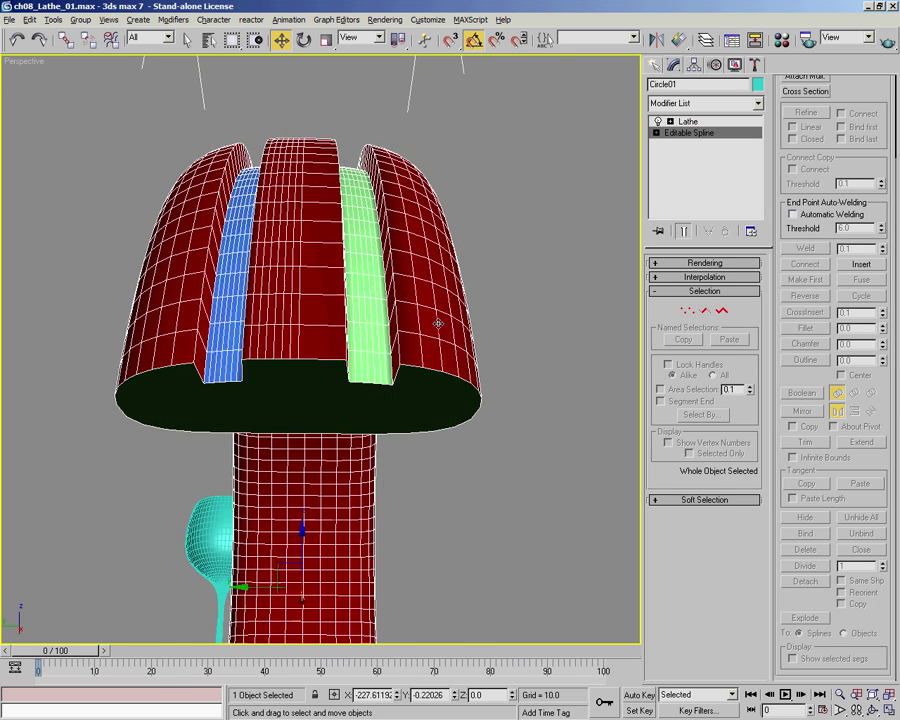
- Deselect the ring and turn off Edged Faces in the Perspective view, with the ring, wine glass and post all in frame
{"action": "scroll", "coordinate": [440, 380], "scroll_direction": "up", "scroll_amount": 5}
{"action": "middle_click_drag", "start_coordinate": [501, 316], "coordinate": [485, 297], "text": "alt"}
{"action": "middle_click_drag", "start_coordinate": [361, 193], "coordinate": [245, 325], "text": "alt"}
{"action": "middle_click_drag", "start_coordinate": [486, 263], "coordinate": [438, 412], "text": "alt"}
{"action": "middle_click_drag", "start_coordinate": [413, 455], "coordinate": [421, 472], "text": "alt"}
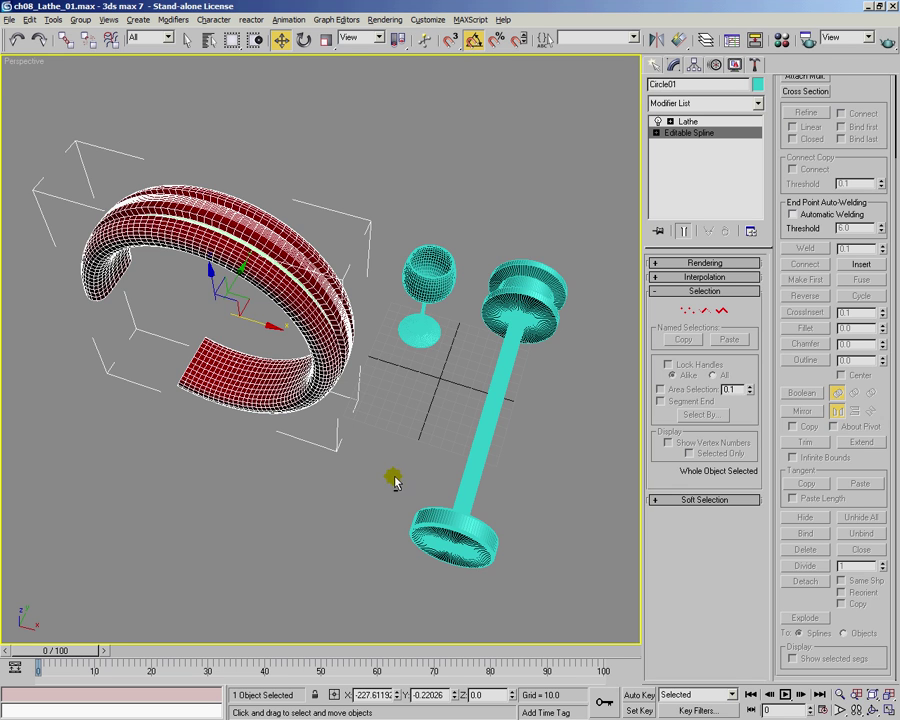
{"action": "middle_click_drag", "start_coordinate": [395, 482], "coordinate": [387, 457], "text": "alt"}
{"action": "left_click", "coordinate": [410, 432]}
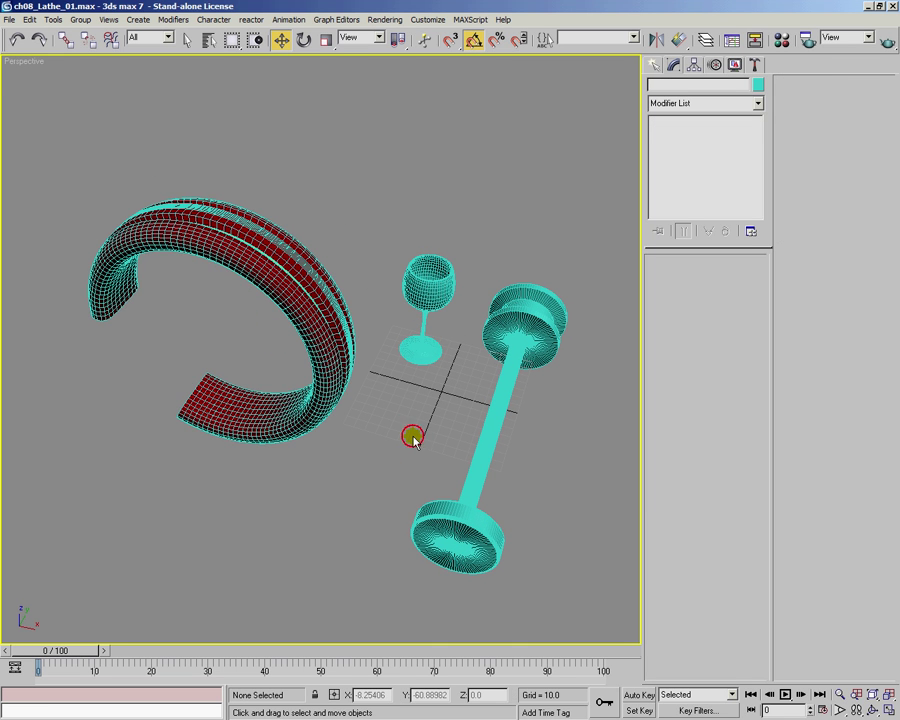
{"action": "key", "text": "F4"}
{"action": "middle_click_drag", "start_coordinate": [410, 432], "coordinate": [417, 473], "text": "alt"}
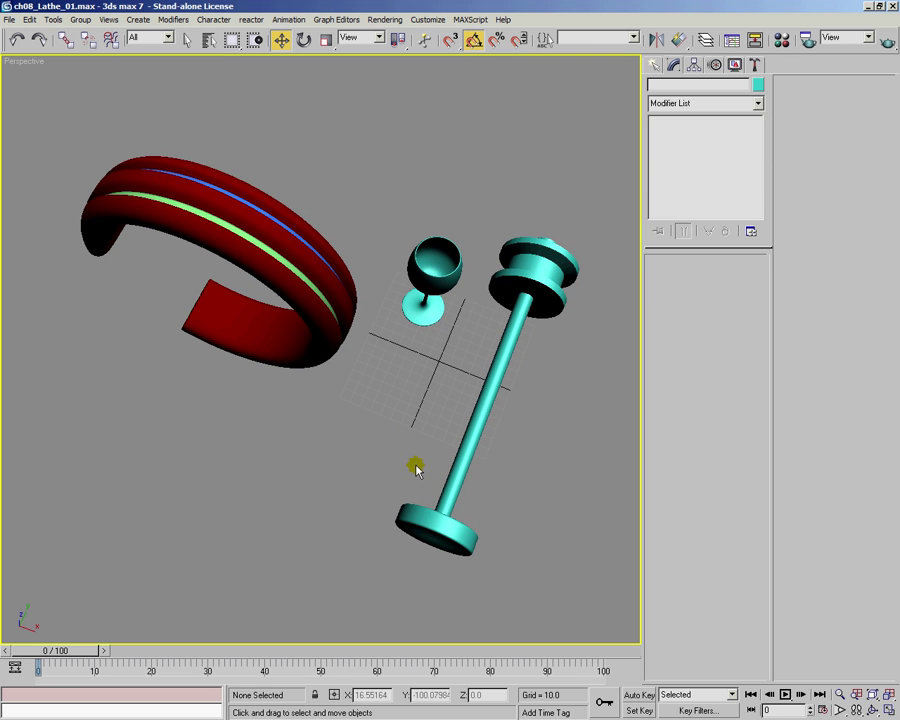